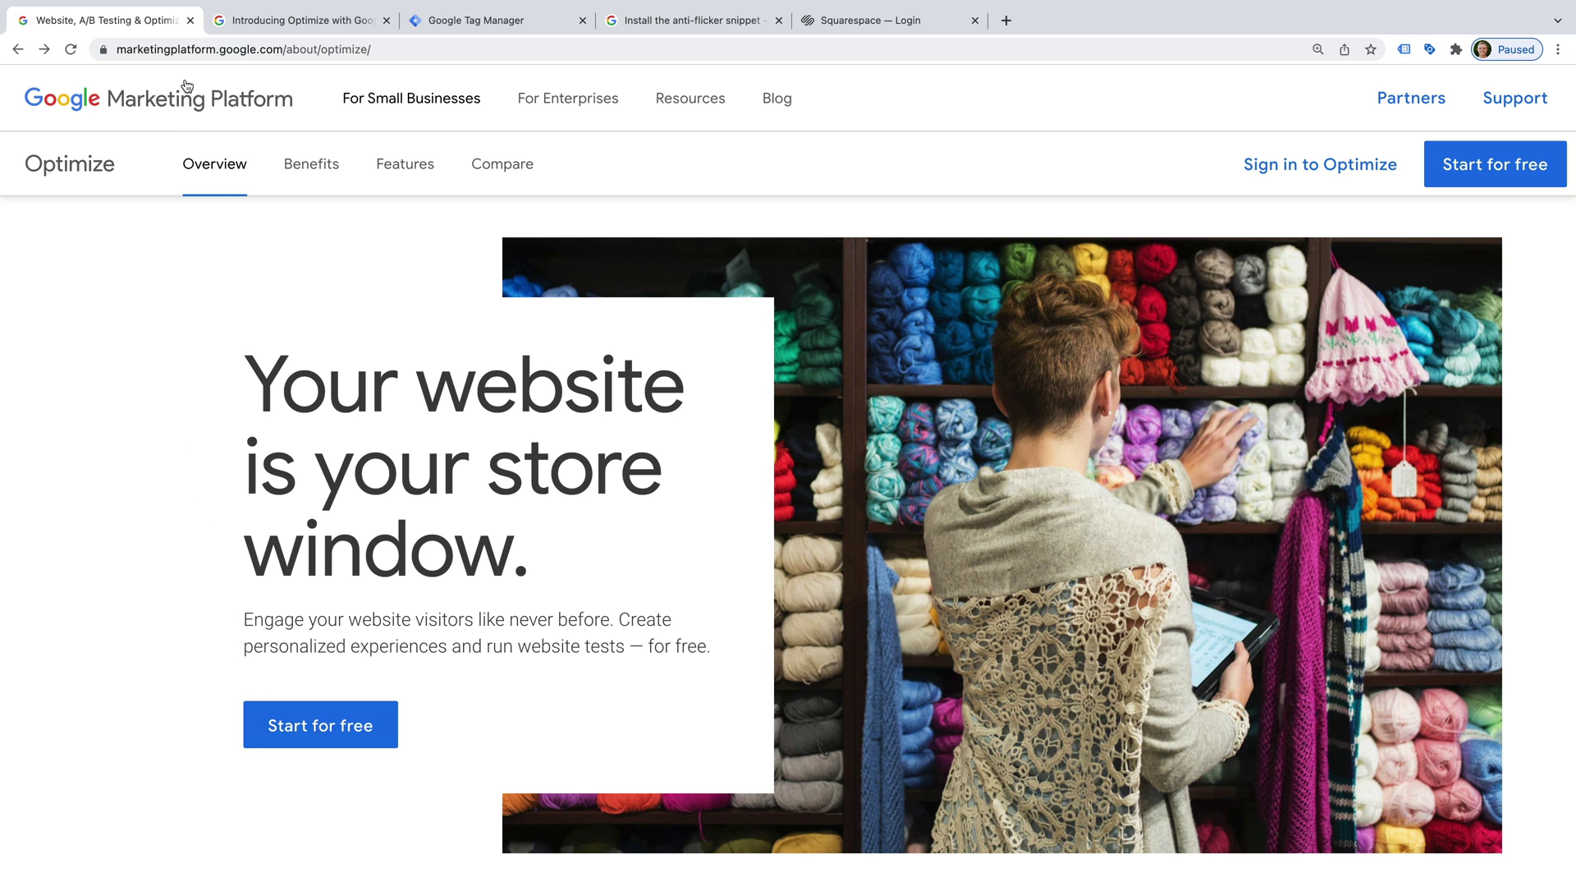
# Load optimize.google.com in Chrome to reach the Optimize All accounts page.
pyautogui.click(188, 51)
pyautogui.write('optim')
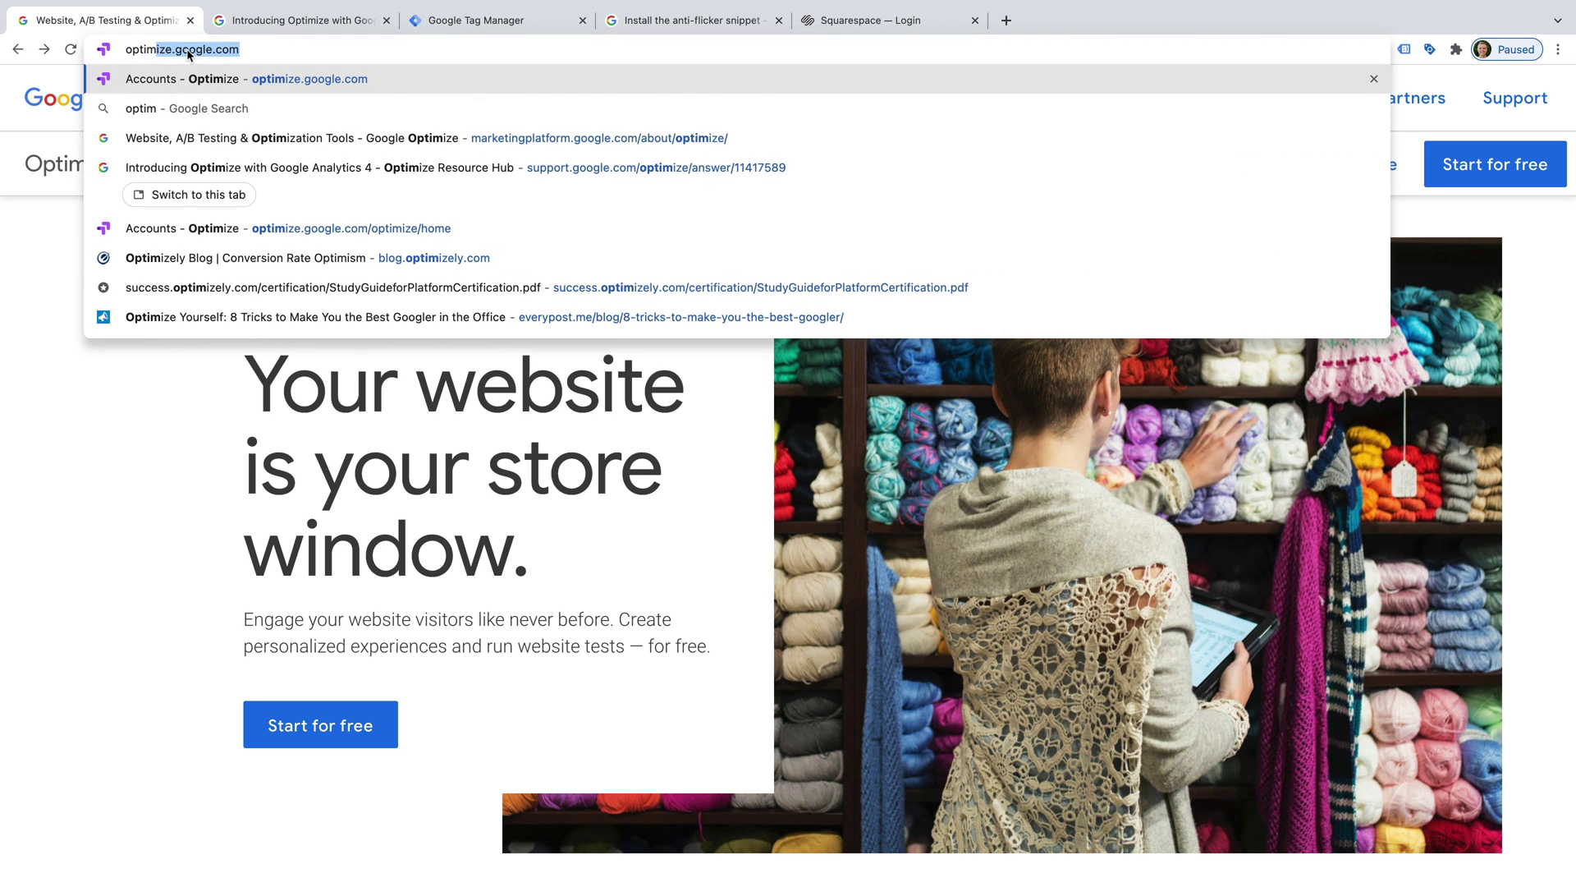
pyautogui.write('ize.google.com')
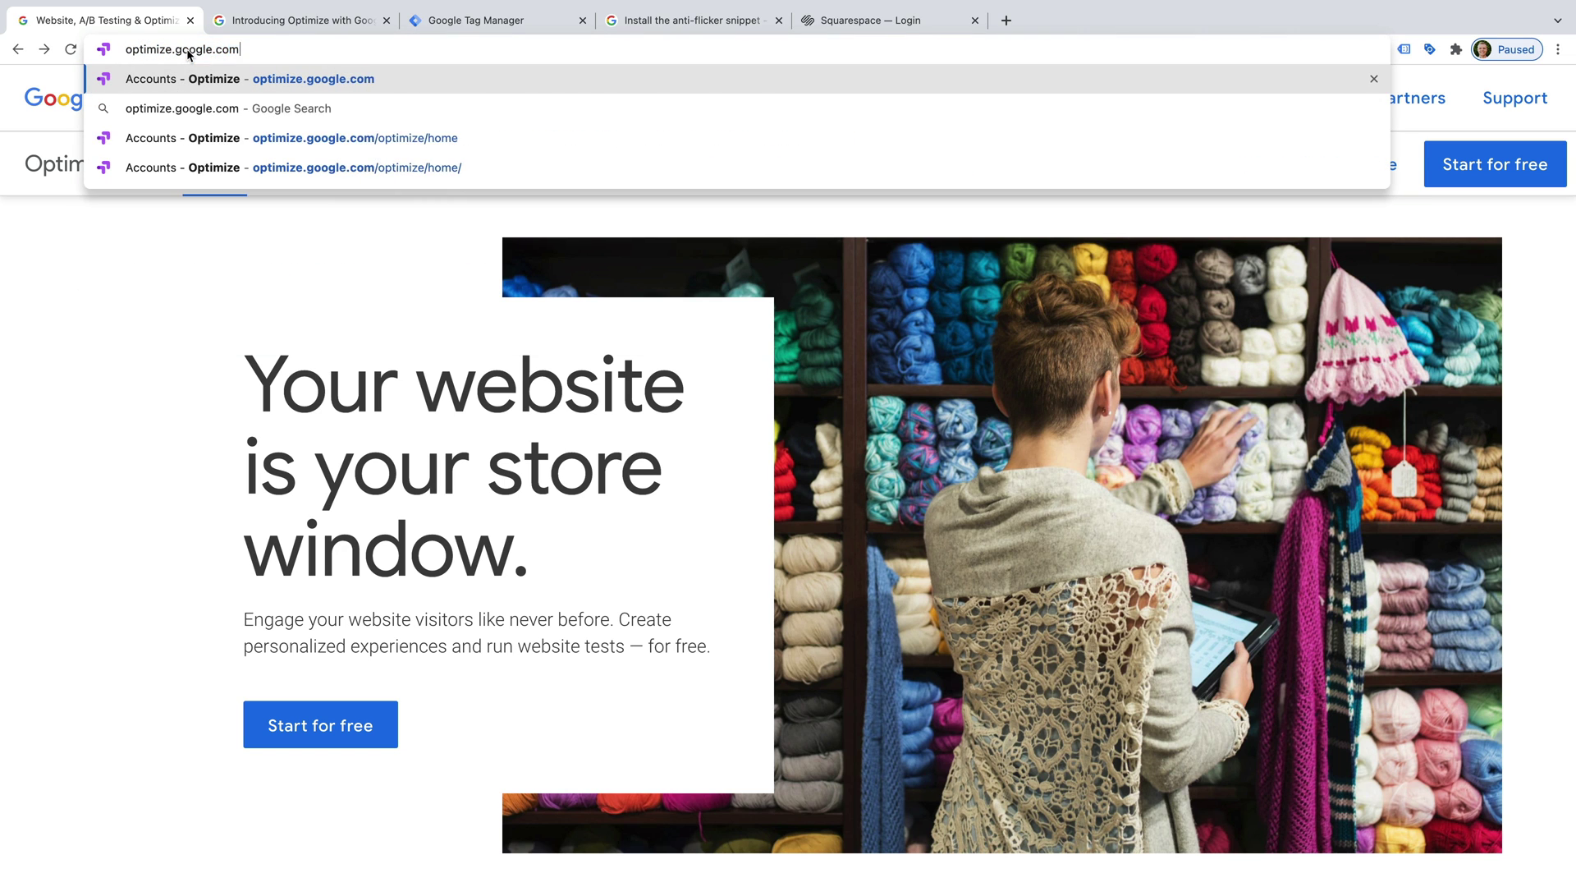
pyautogui.press('Return')
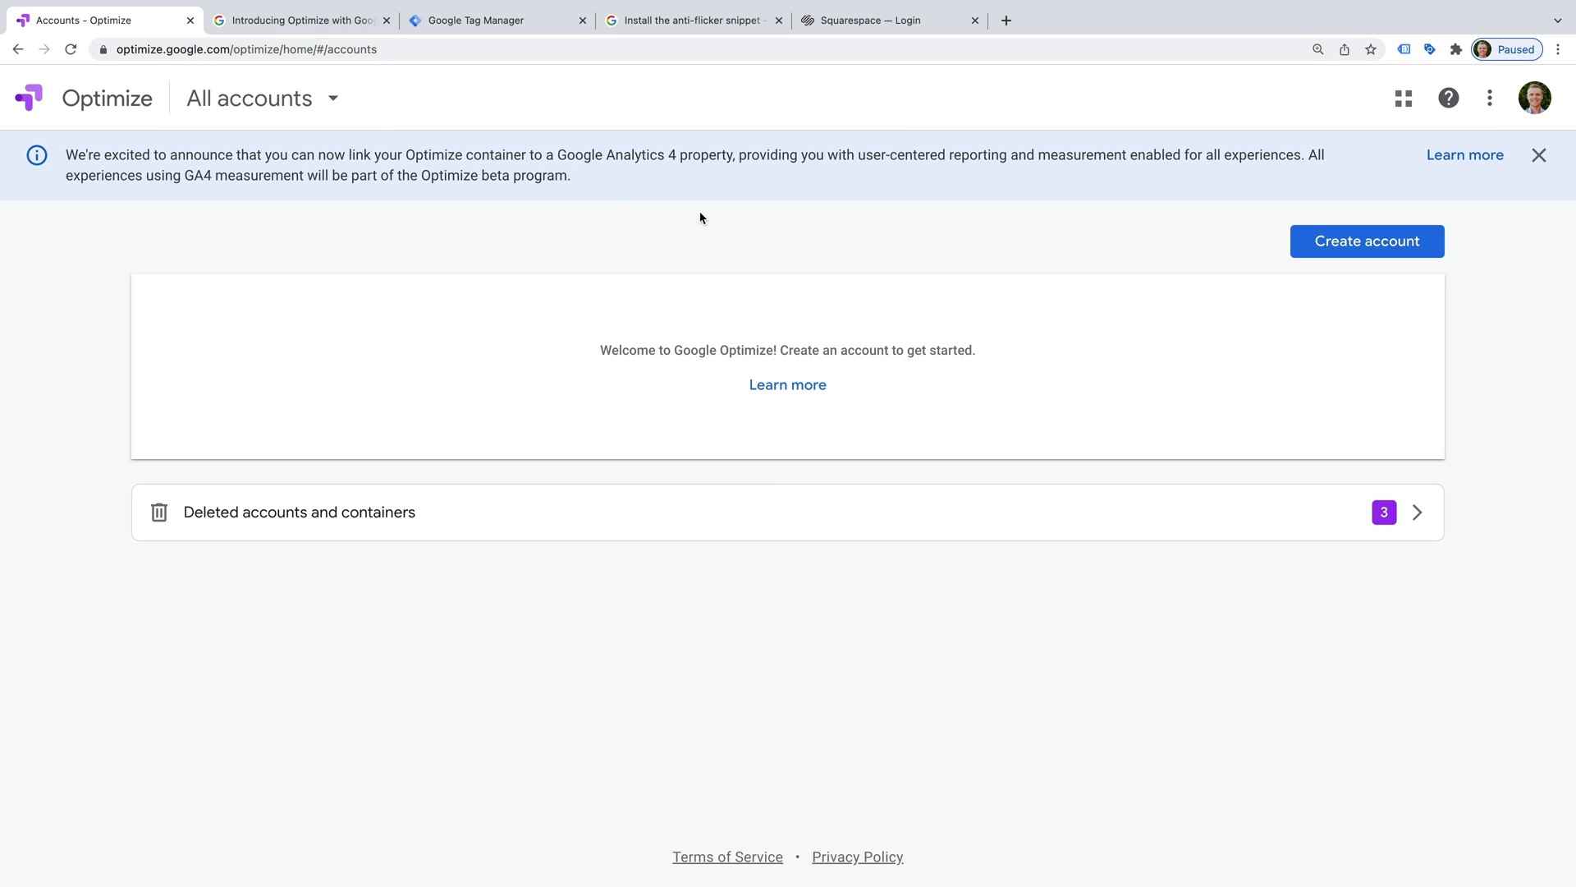
# Start a new Optimize account named Loves Data.
pyautogui.click(1391, 241)
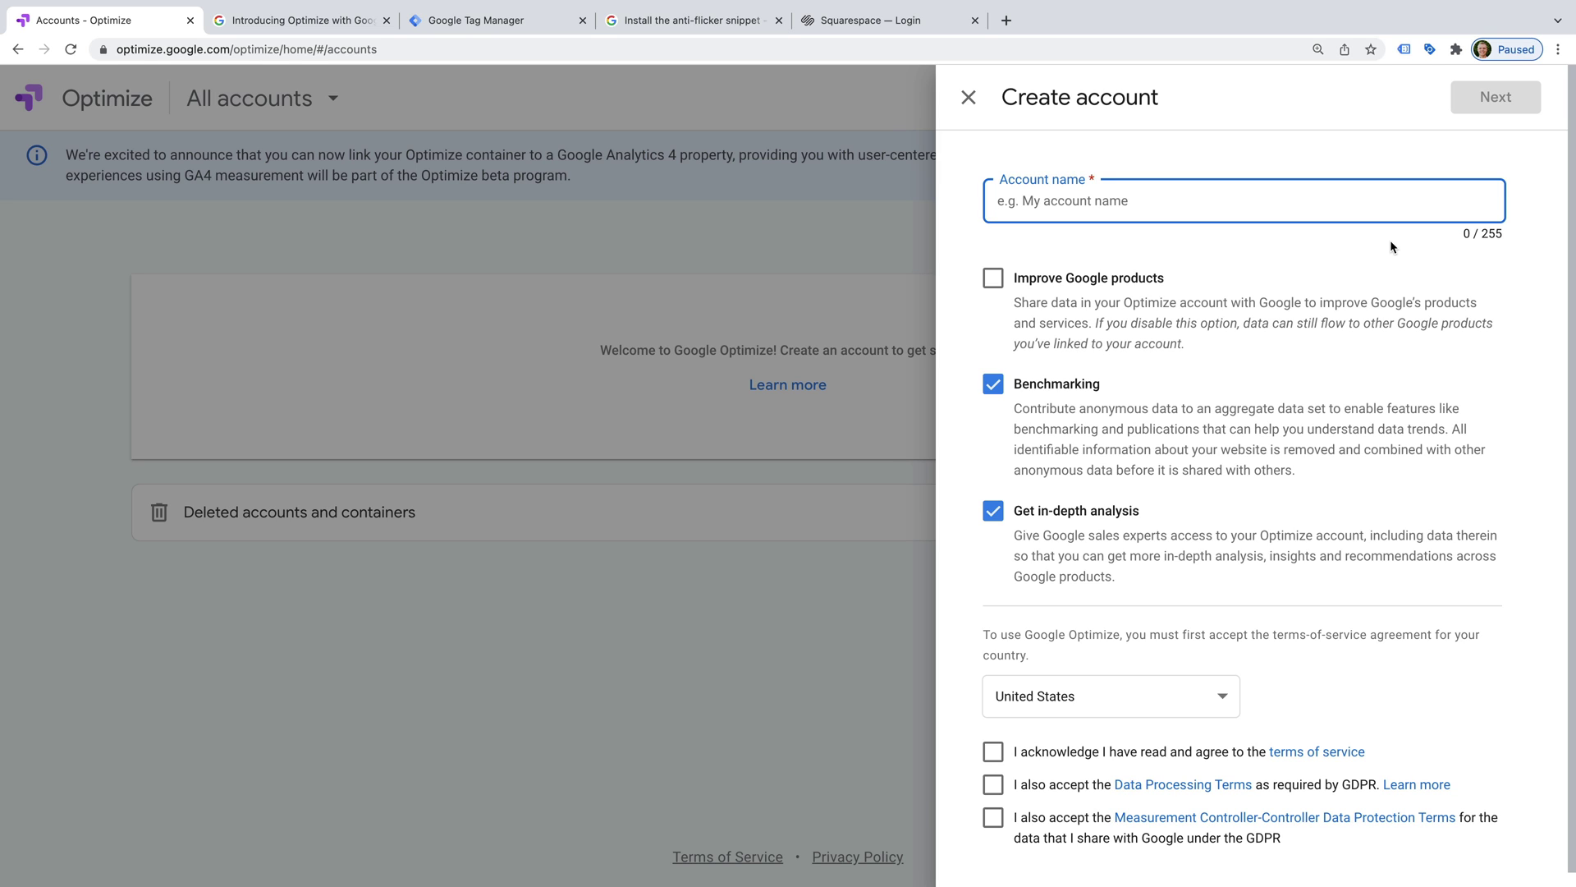
pyautogui.write('Loves Data')
pyautogui.click(1367, 261)
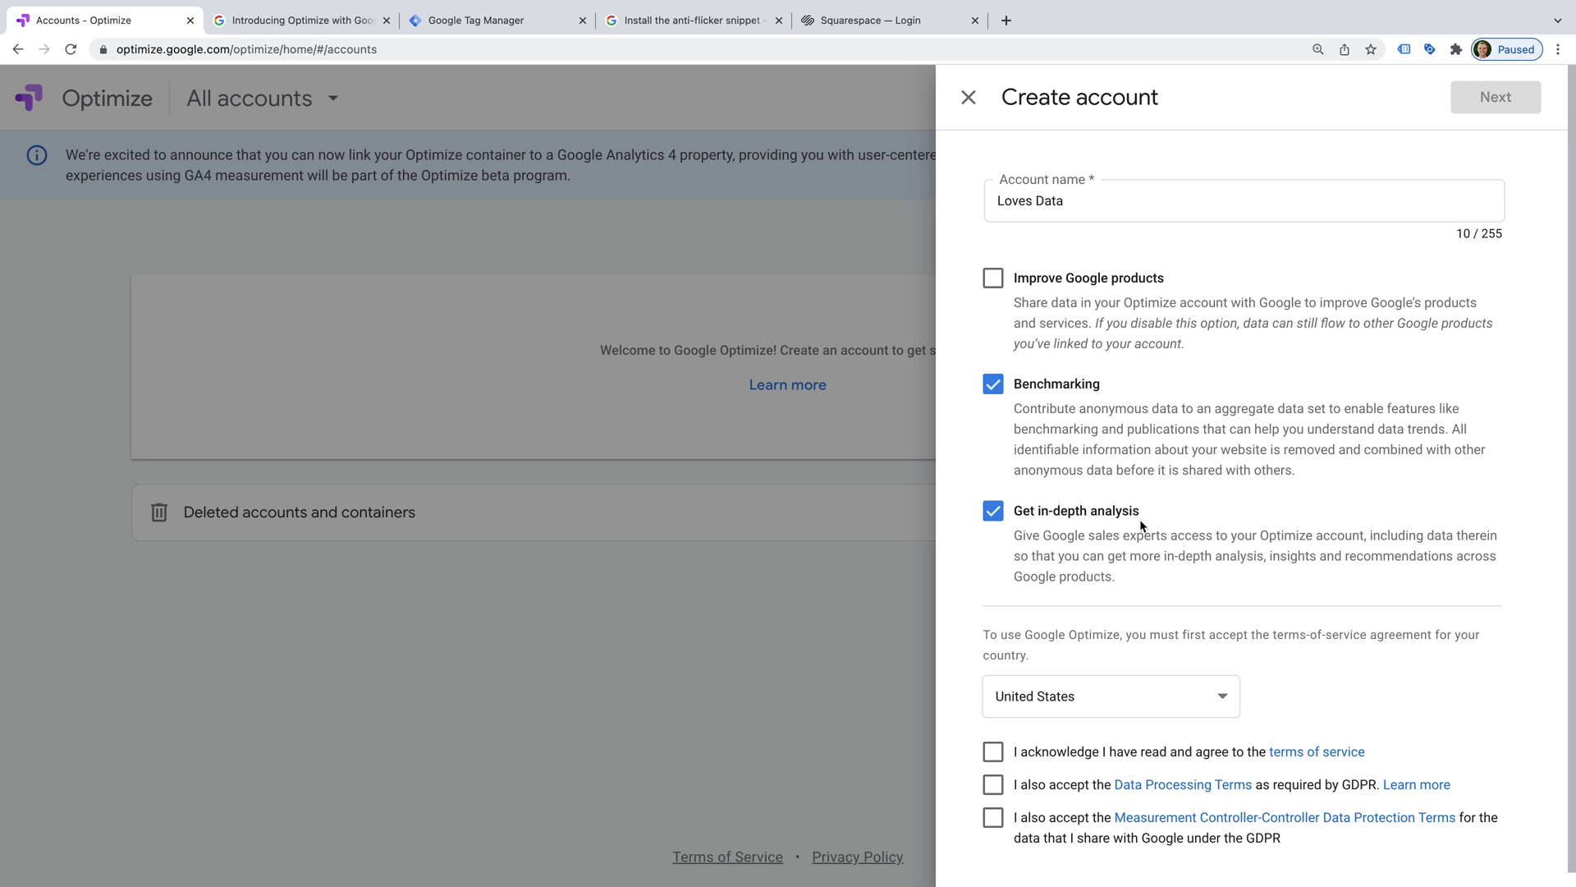
# Set the account country to Australia and accept all three terms agreements.
pyautogui.scroll(-1, 1142, 525)
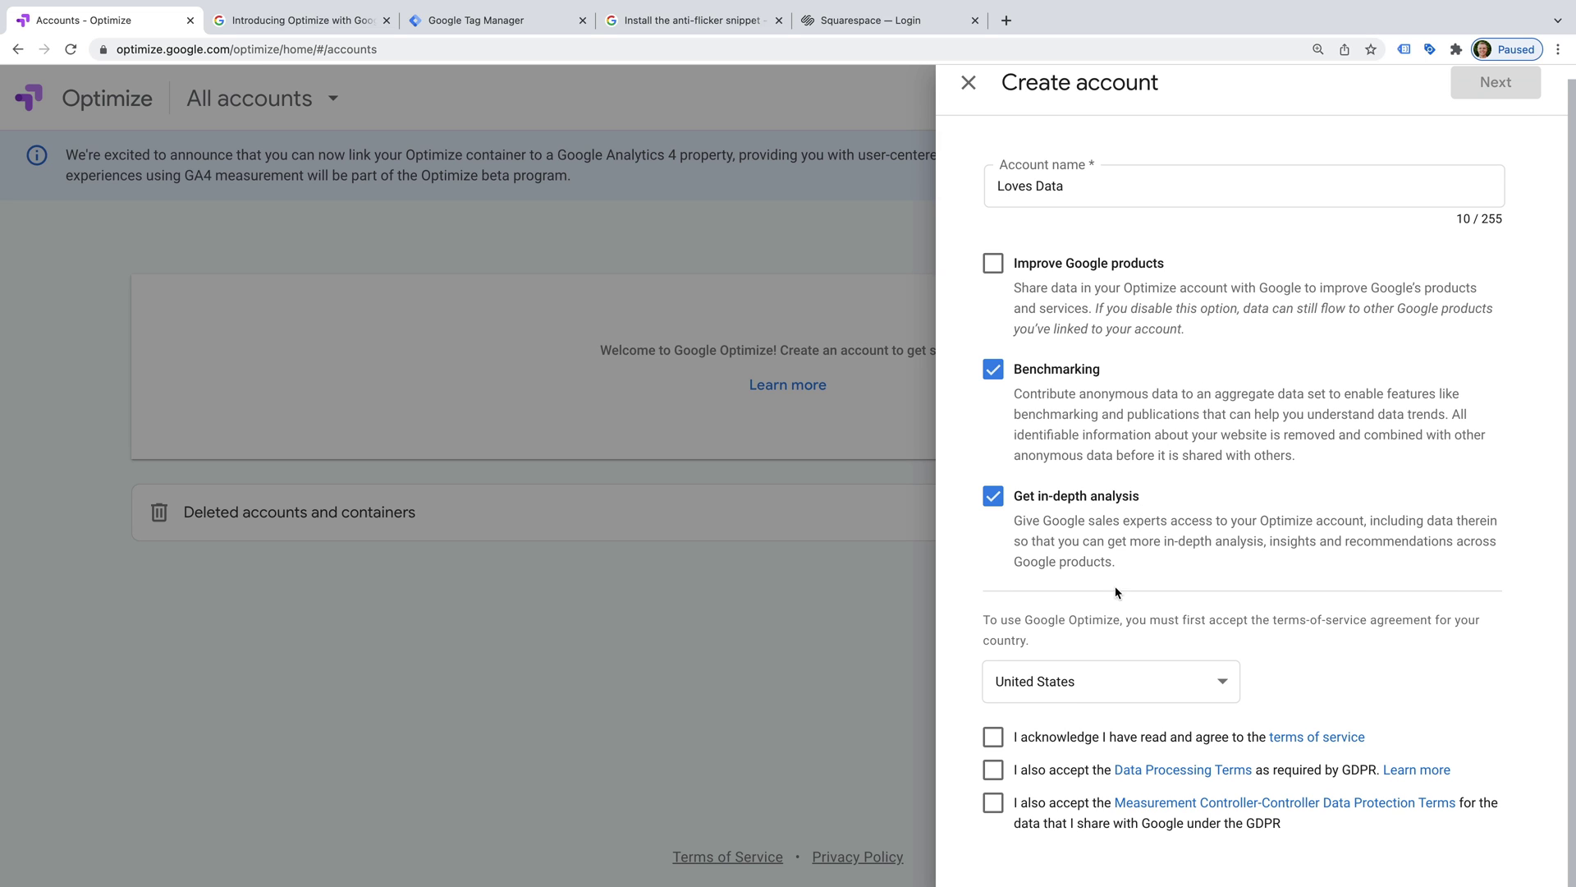
pyautogui.click(1107, 683)
pyautogui.write('aus')
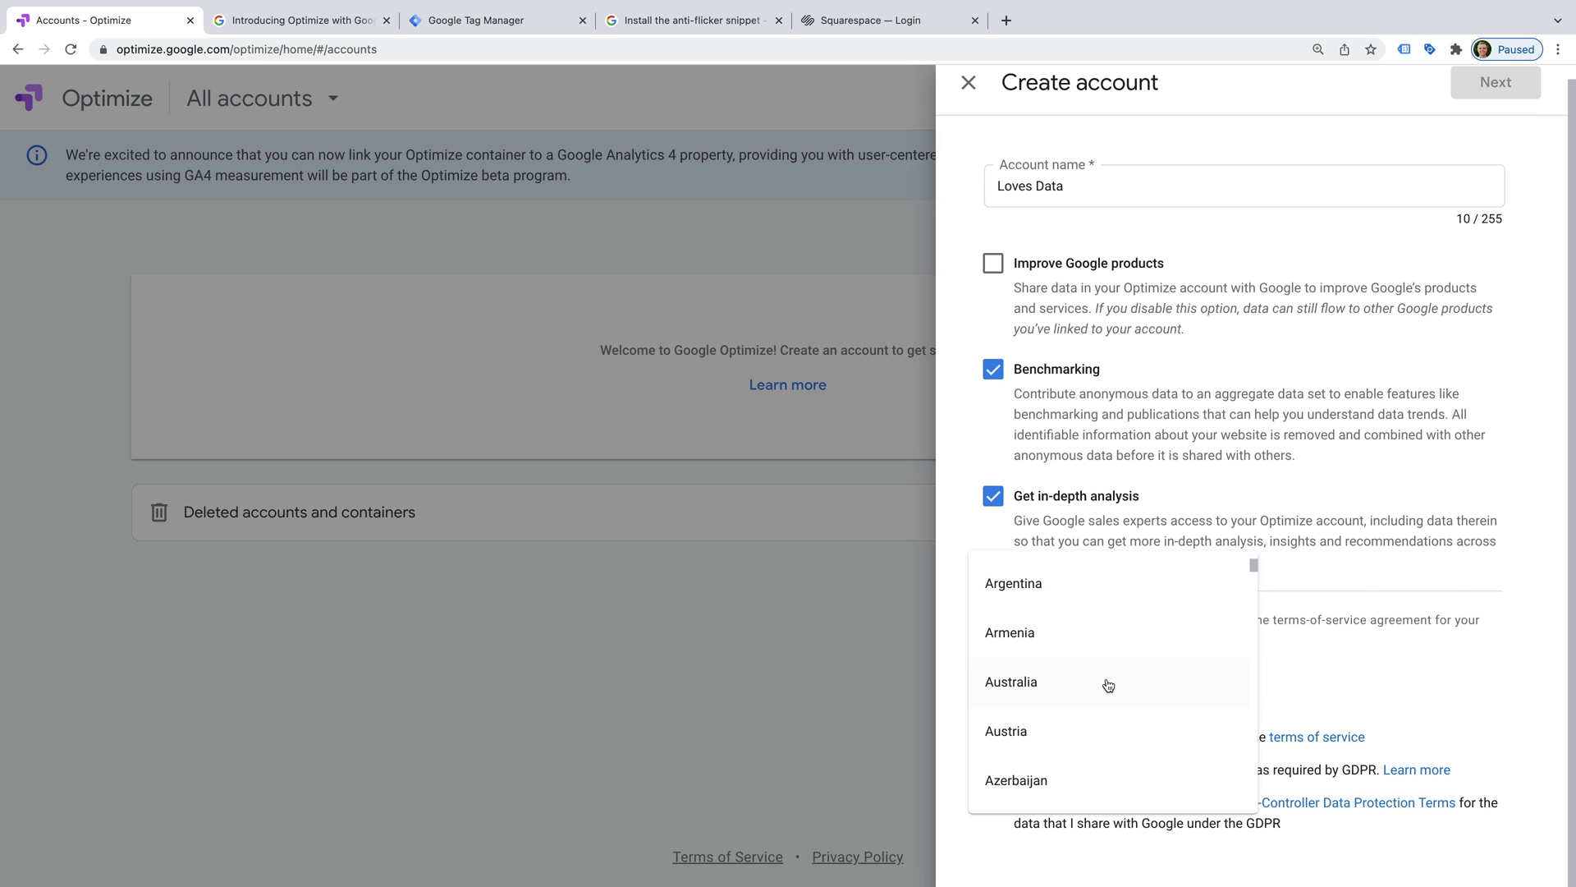
pyautogui.click(1101, 684)
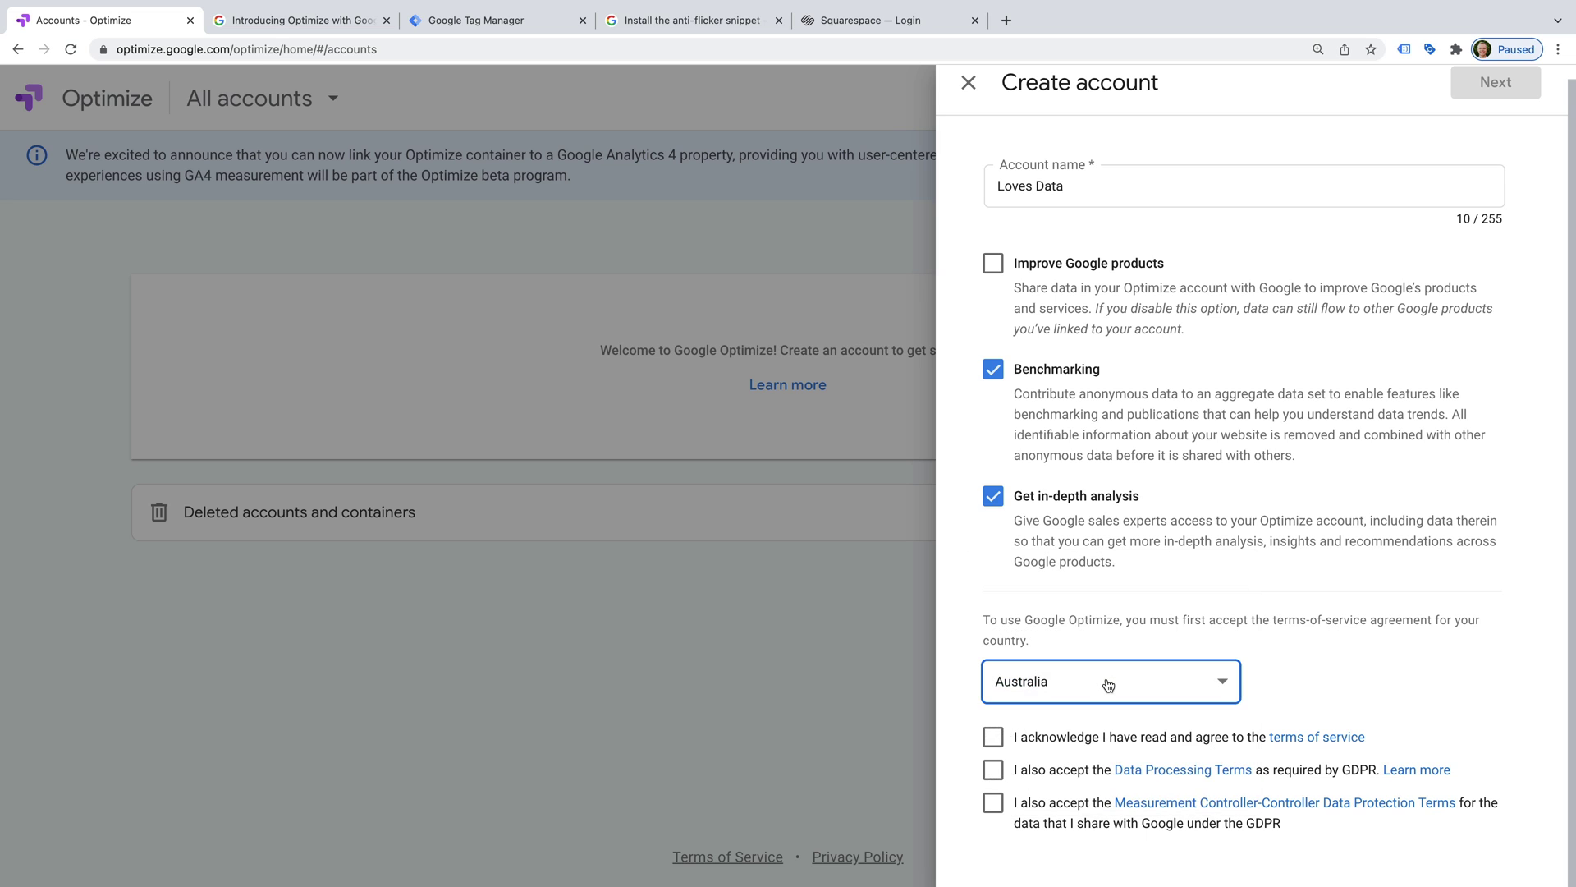
pyautogui.click(993, 737)
pyautogui.click(993, 769)
pyautogui.click(992, 802)
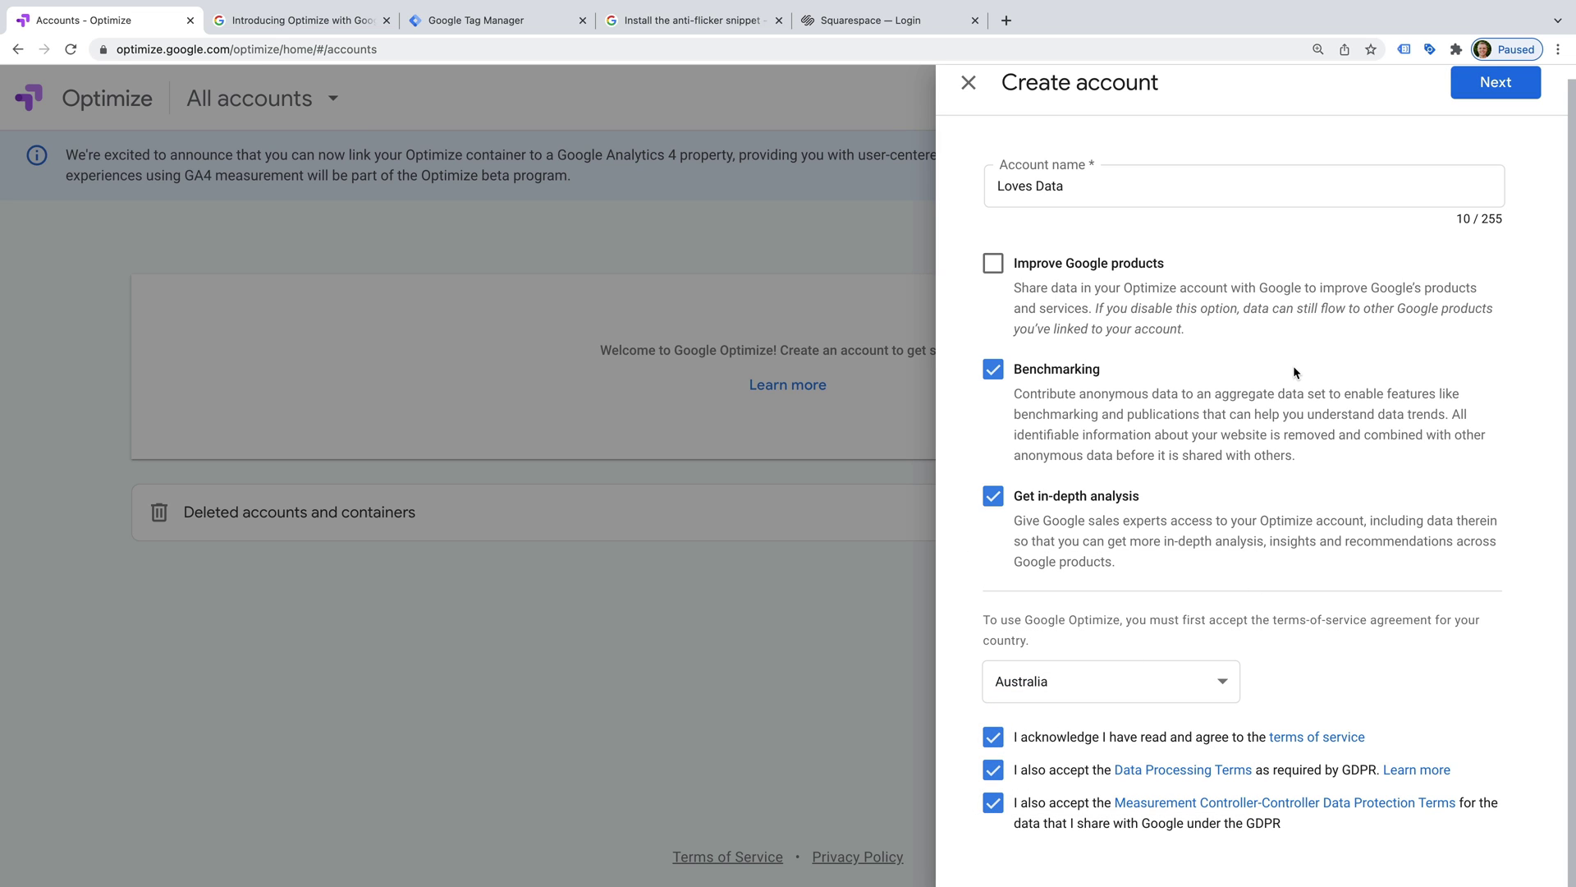
# Continue to container setup and enter Loves Data as the container name.
pyautogui.click(1472, 87)
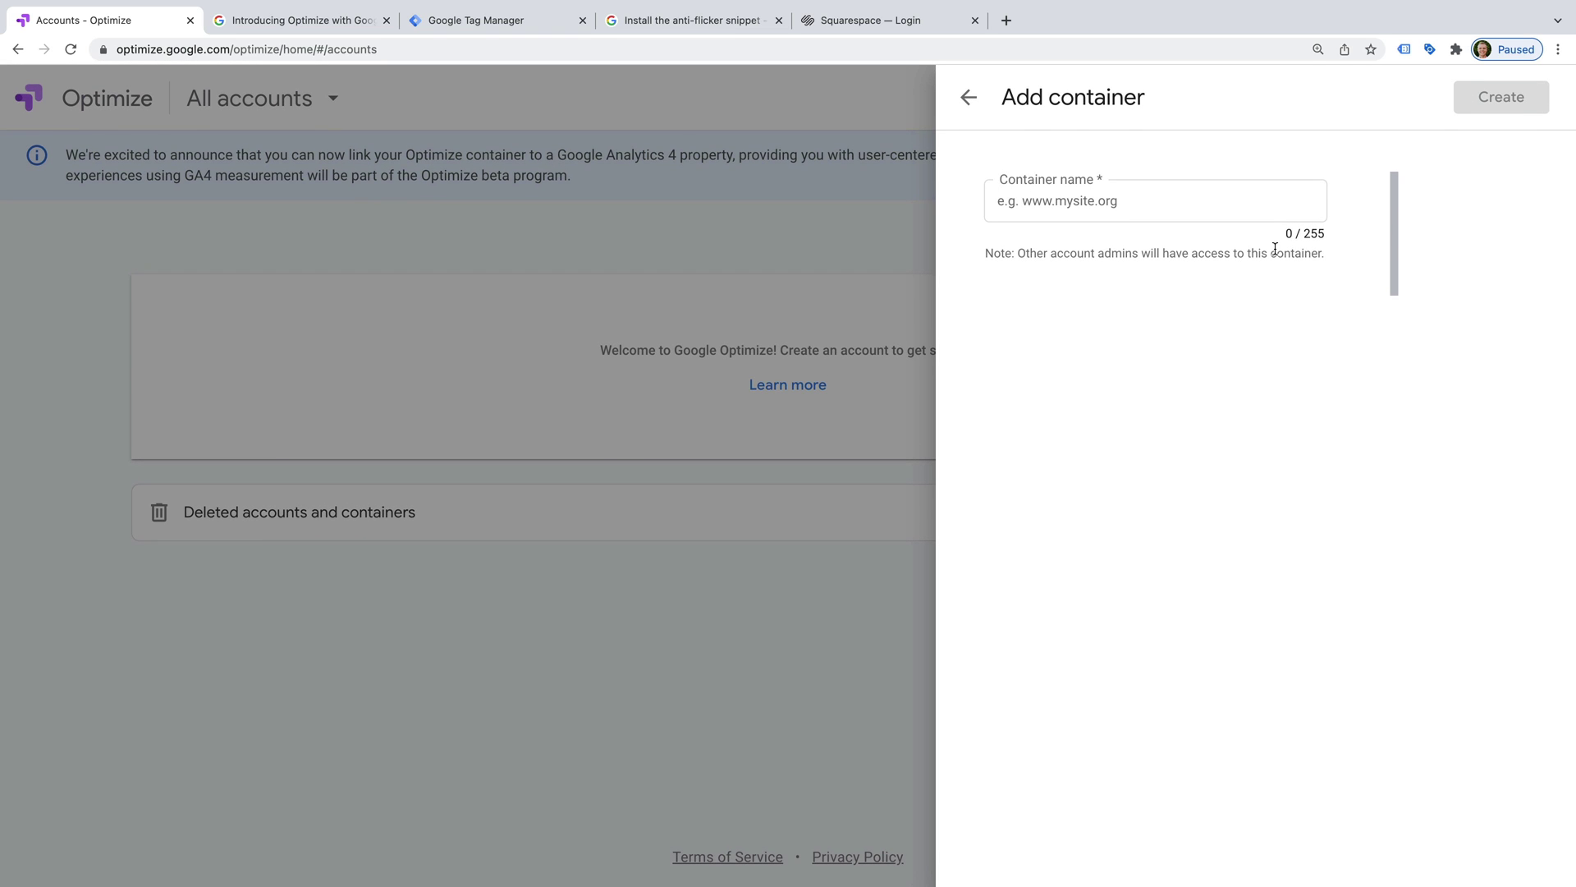
pyautogui.click(1115, 205)
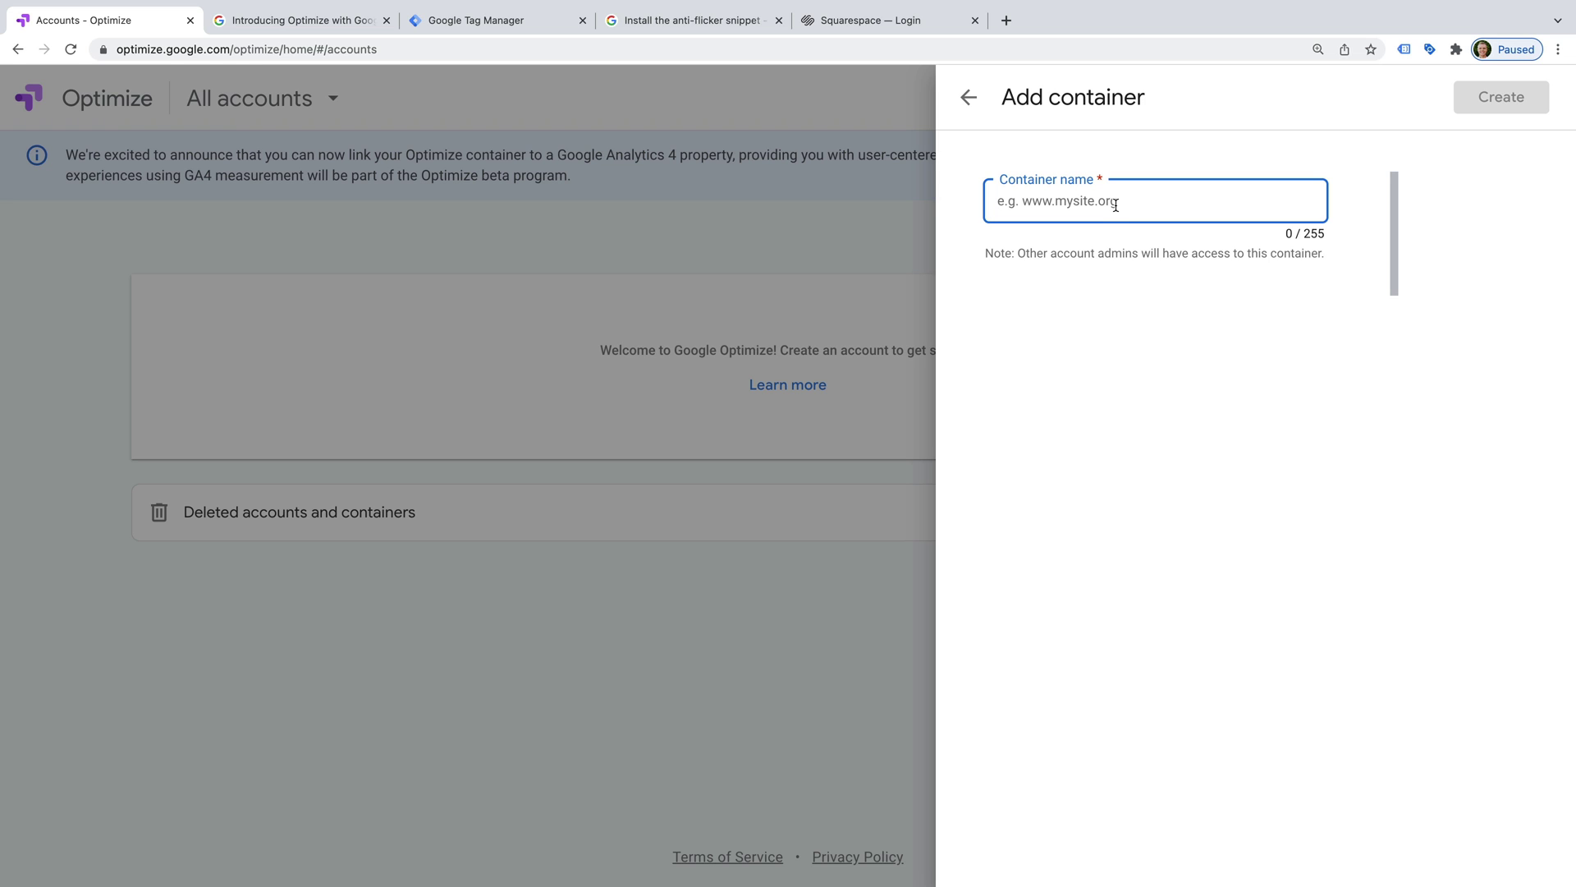
pyautogui.write('Lovs')
pyautogui.write('s Data')
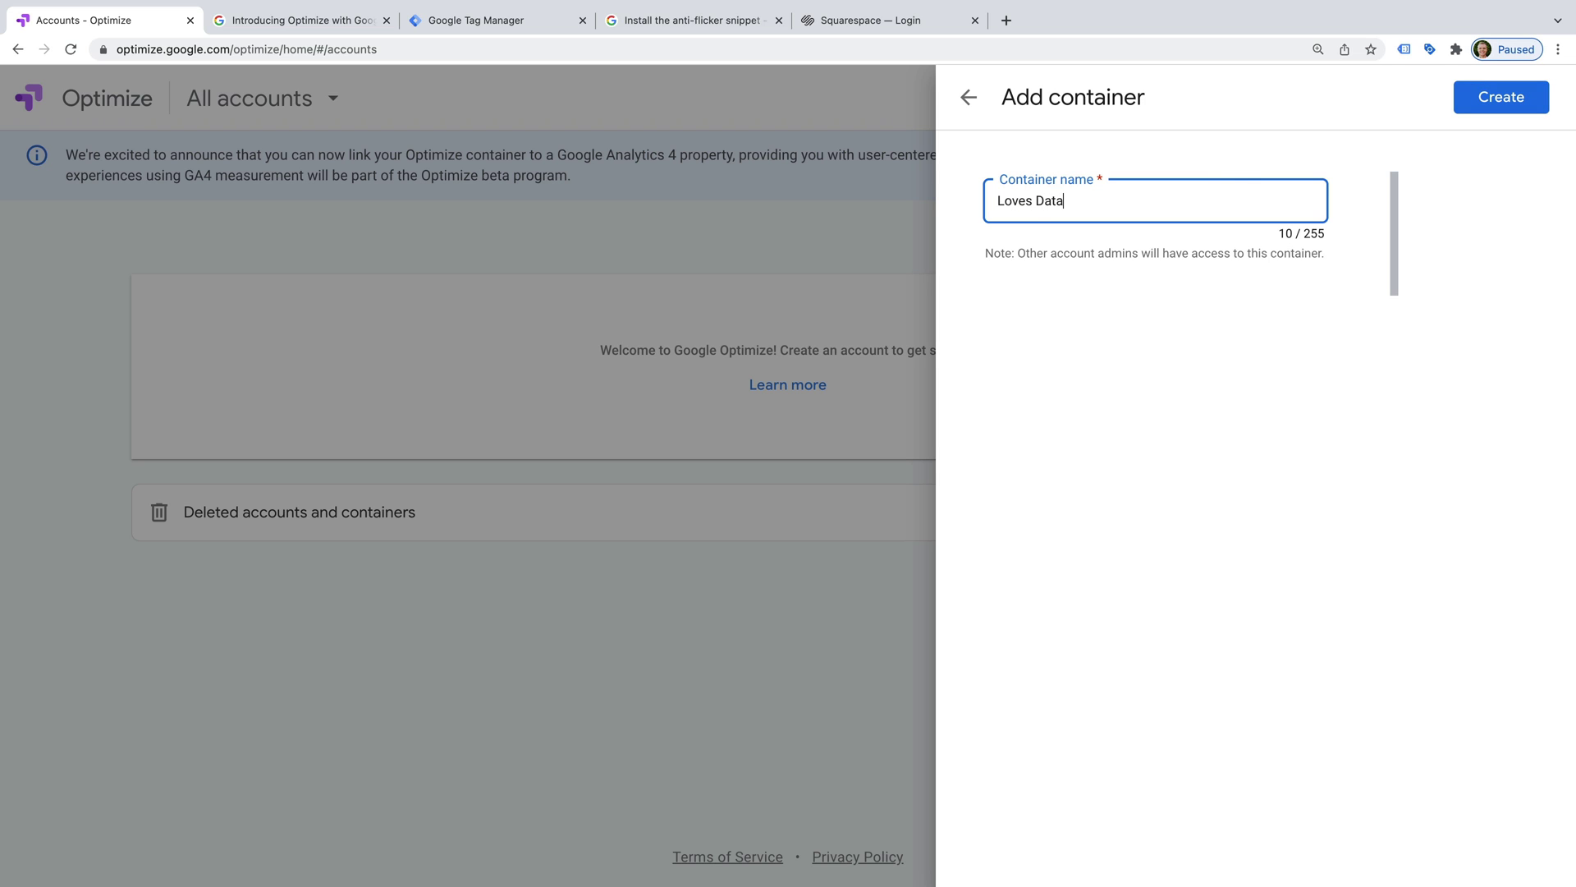
pyautogui.click(1232, 173)
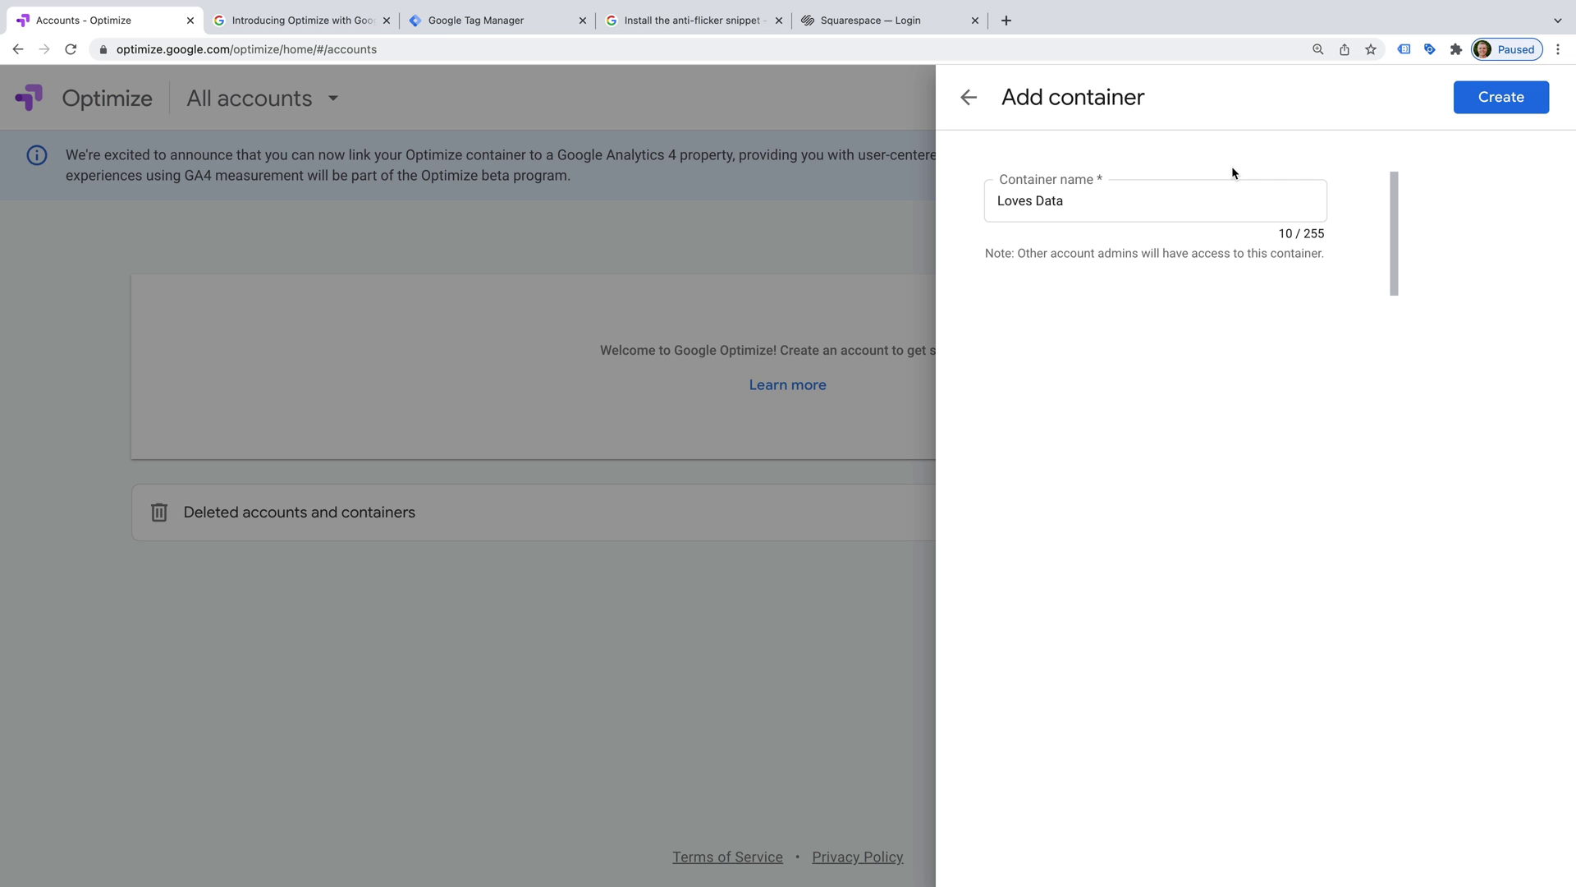
# Create the Loves Data container, open its settings and select the container ID.
pyautogui.click(1499, 97)
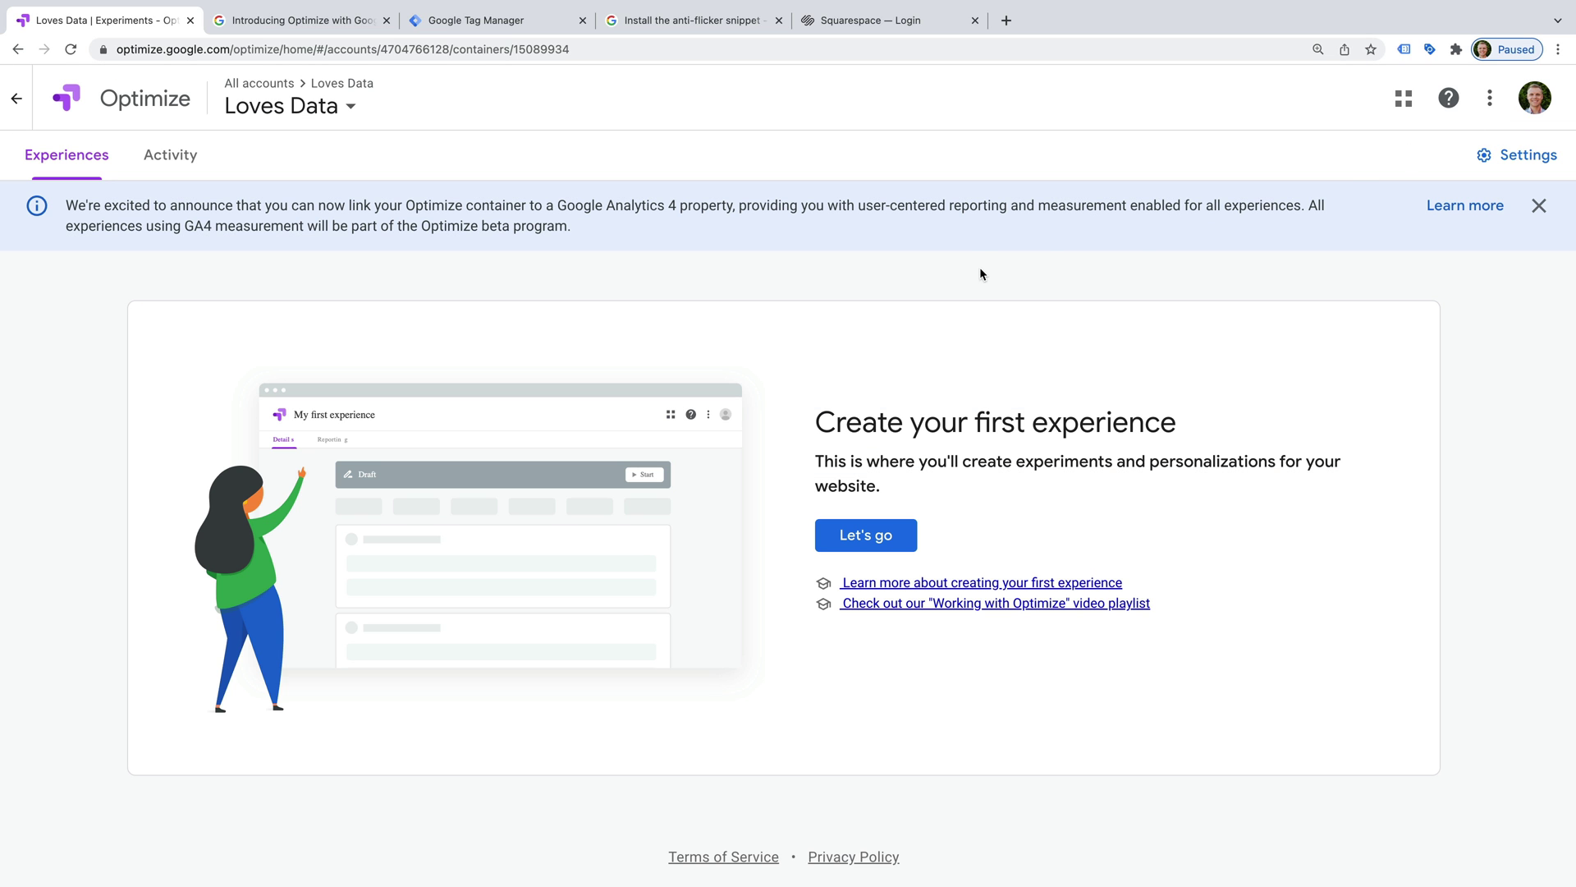
pyautogui.click(1517, 155)
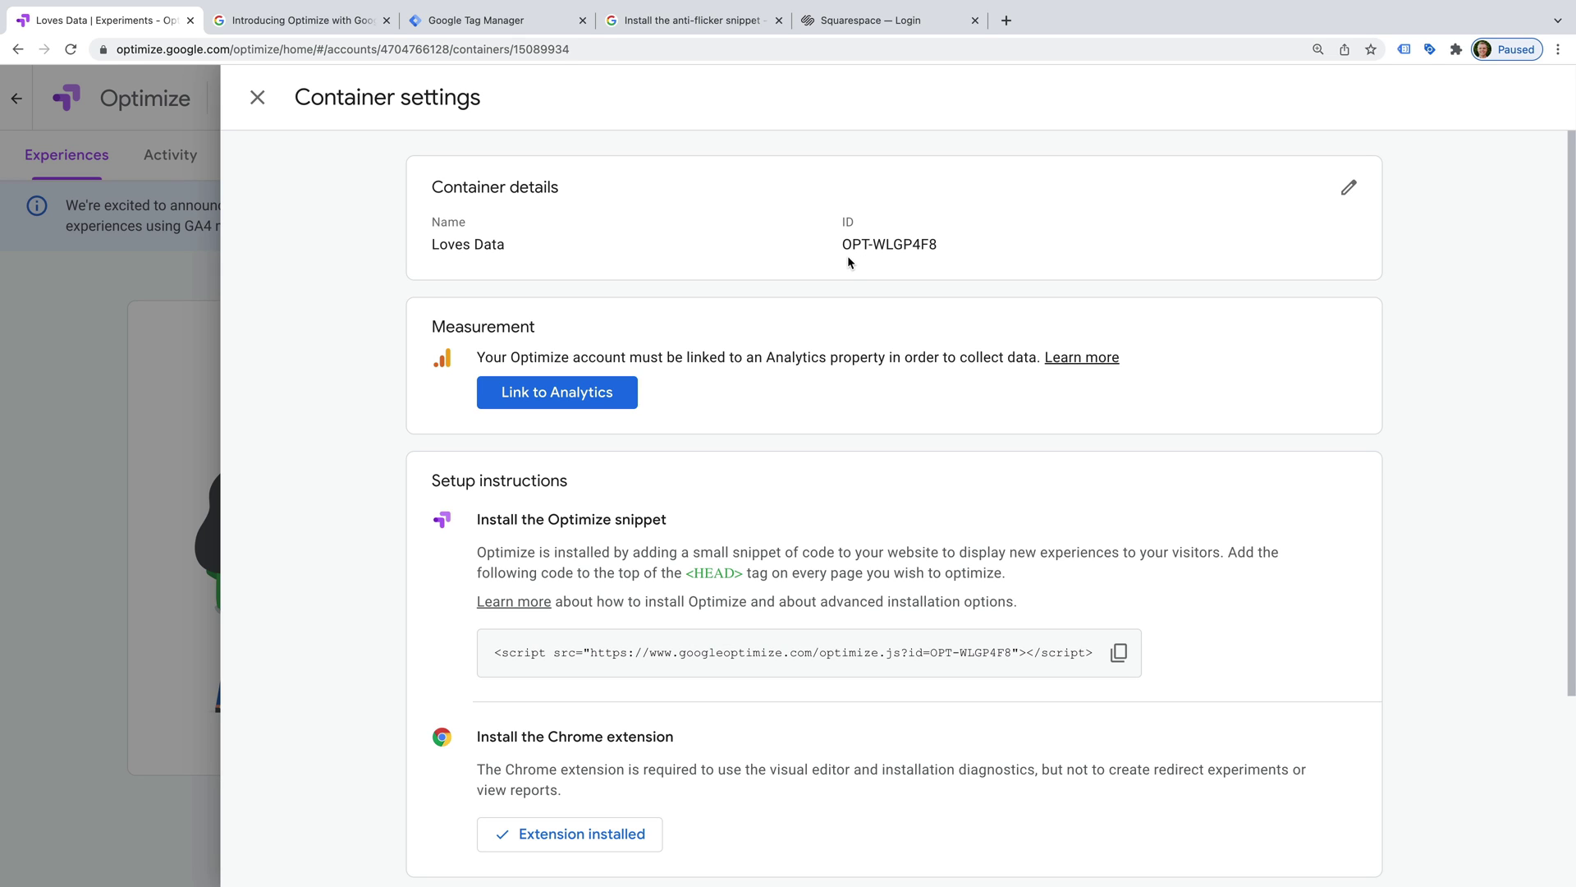
pyautogui.moveTo(842, 244); pyautogui.dragTo(938, 245)
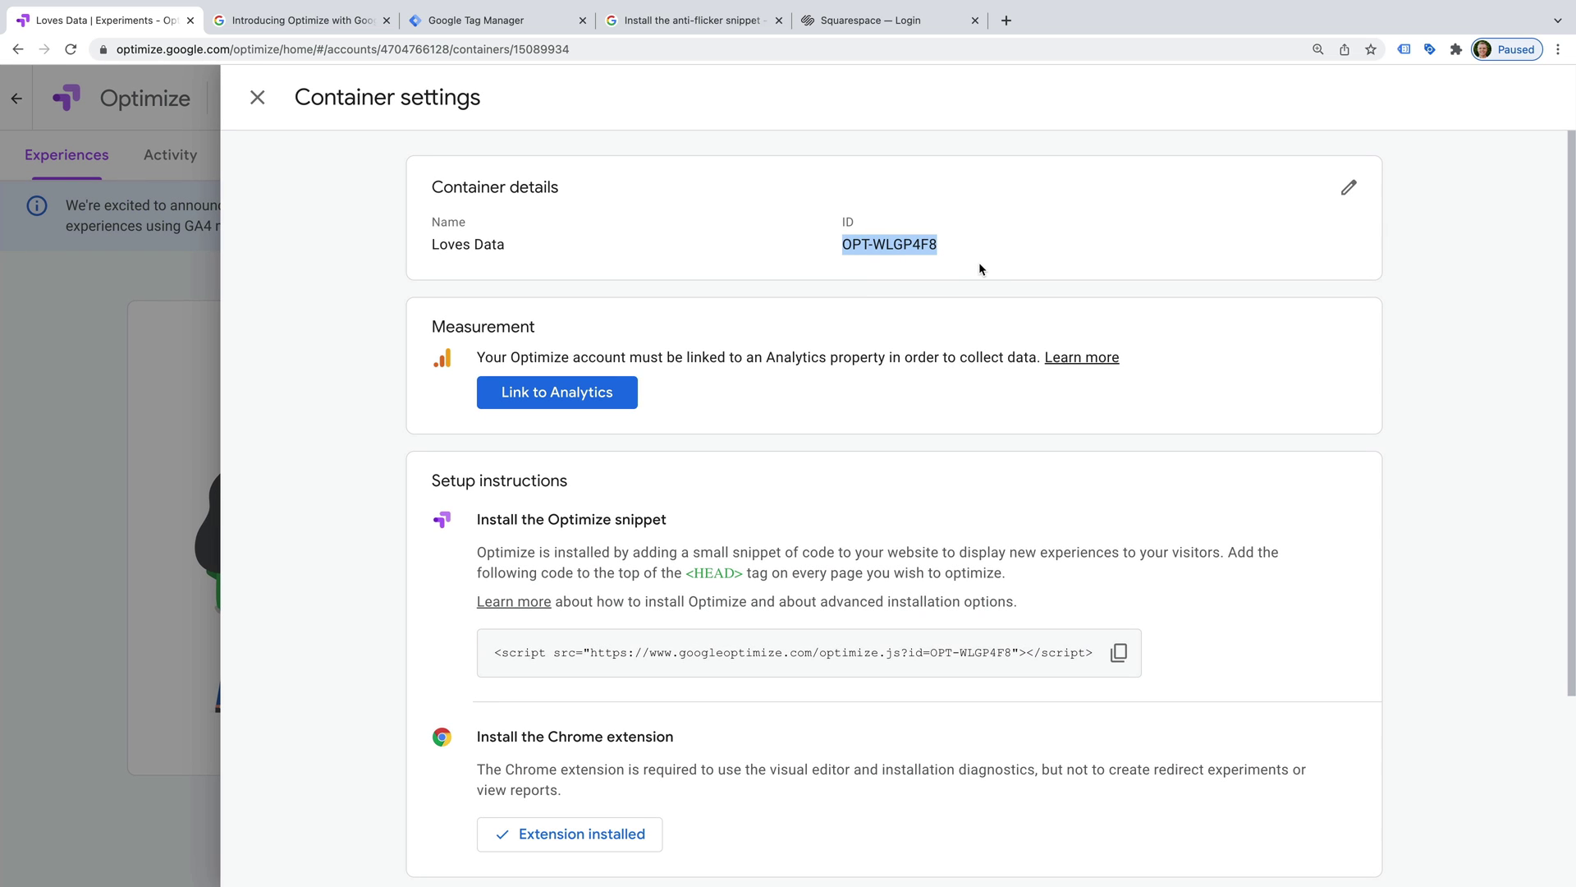
# Start linking to Analytics and choose the Loves Data | GA4 Demo property.
pyautogui.click(556, 402)
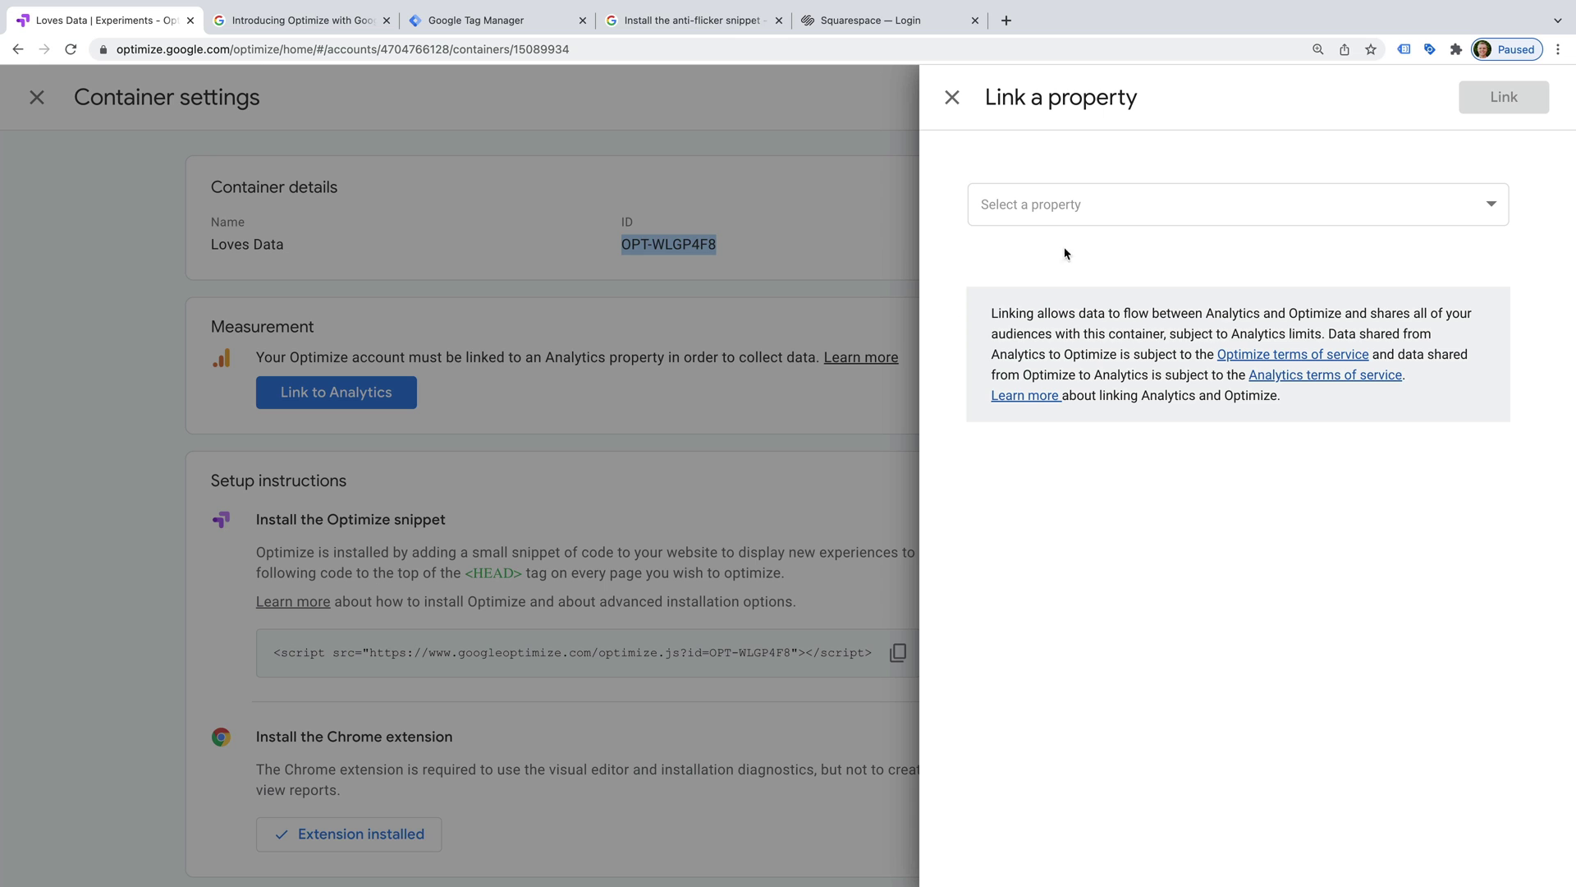
pyautogui.click(1118, 216)
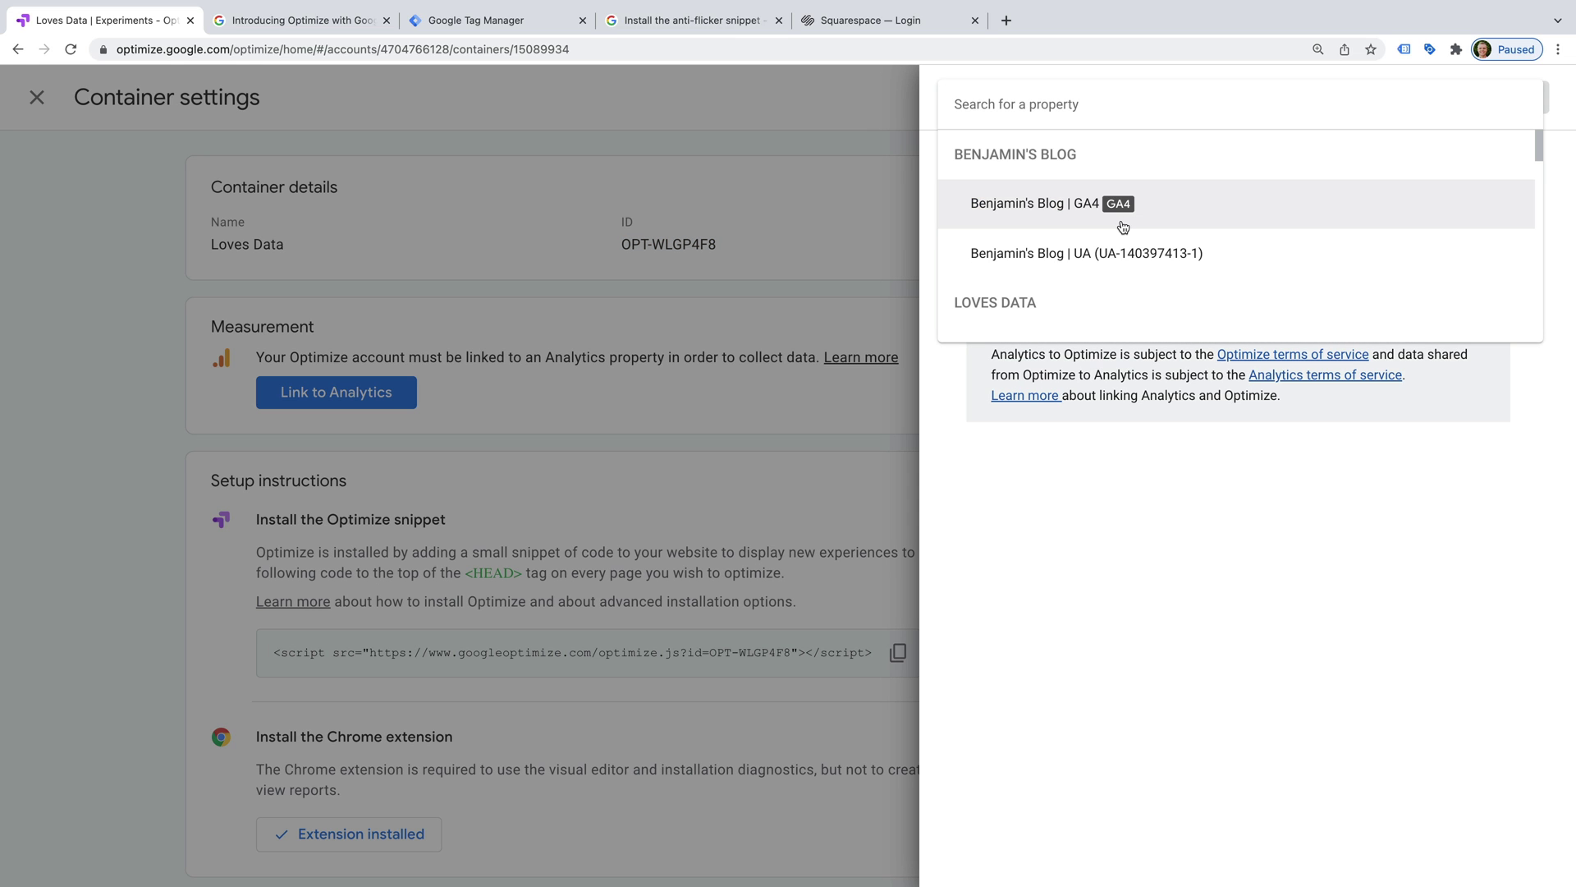
pyautogui.scroll(-5, 1123, 222)
pyautogui.scroll(-6, 1123, 226)
pyautogui.scroll(-2, 1123, 228)
pyautogui.scroll(-6, 1123, 227)
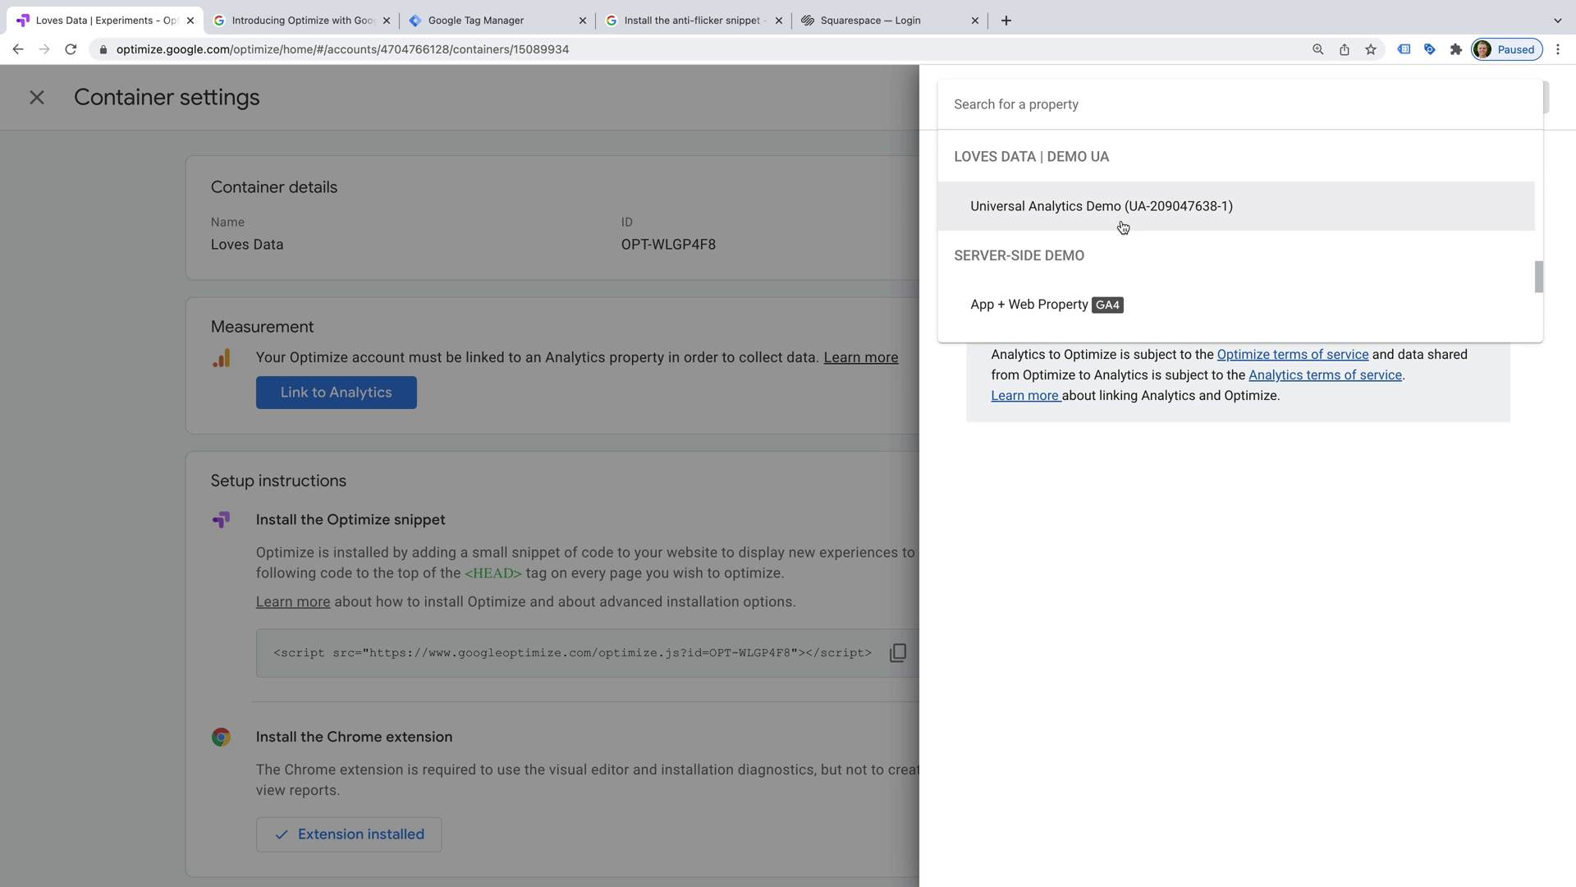
pyautogui.scroll(3, 1121, 223)
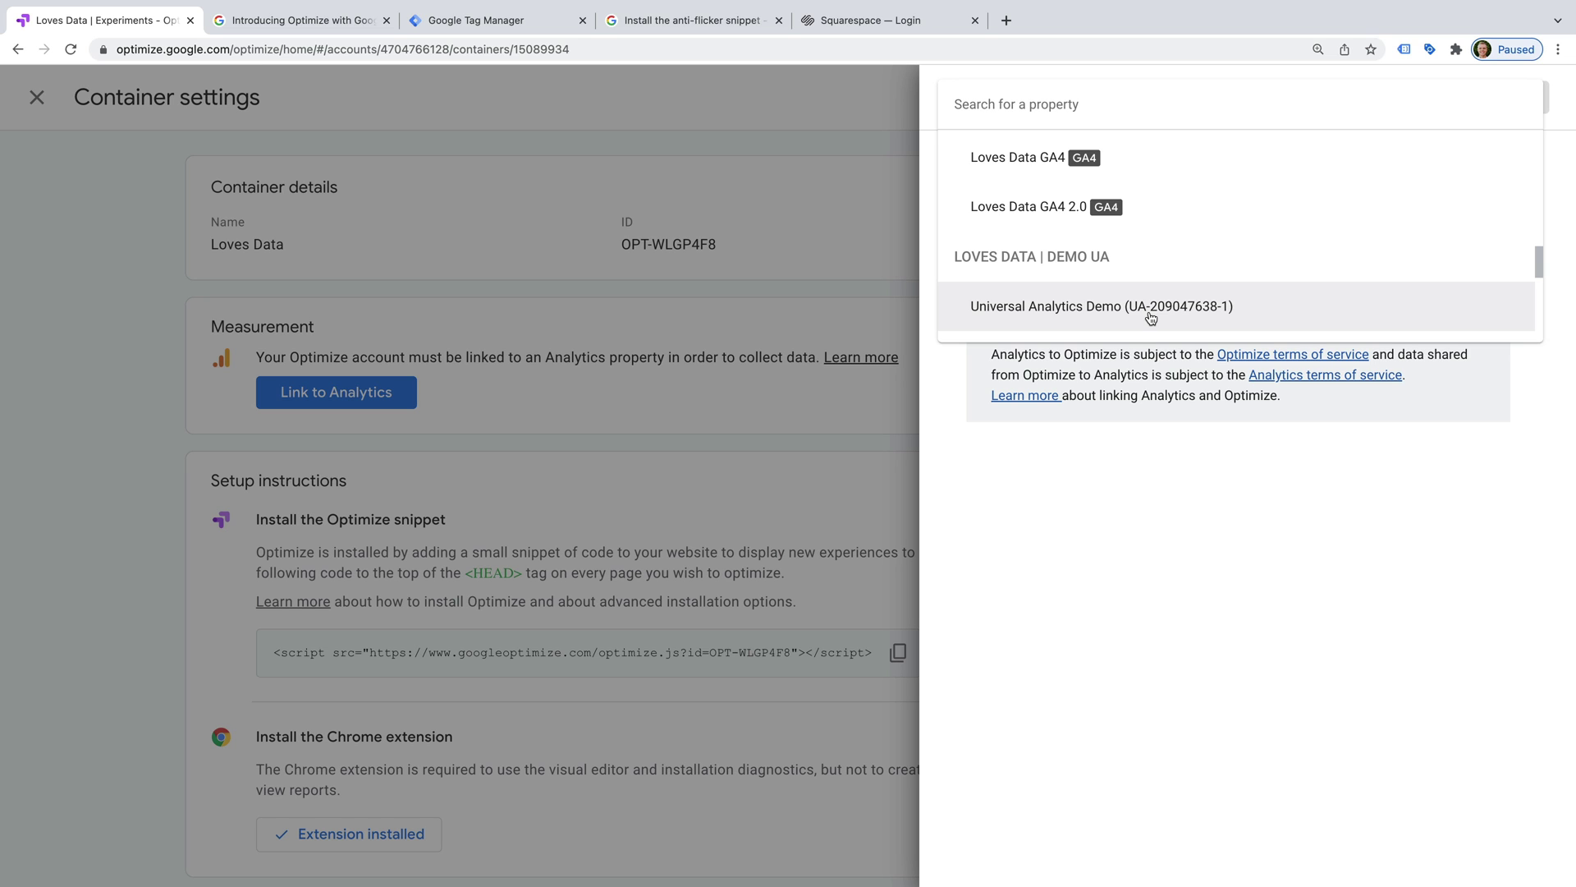
pyautogui.scroll(2, 1189, 250)
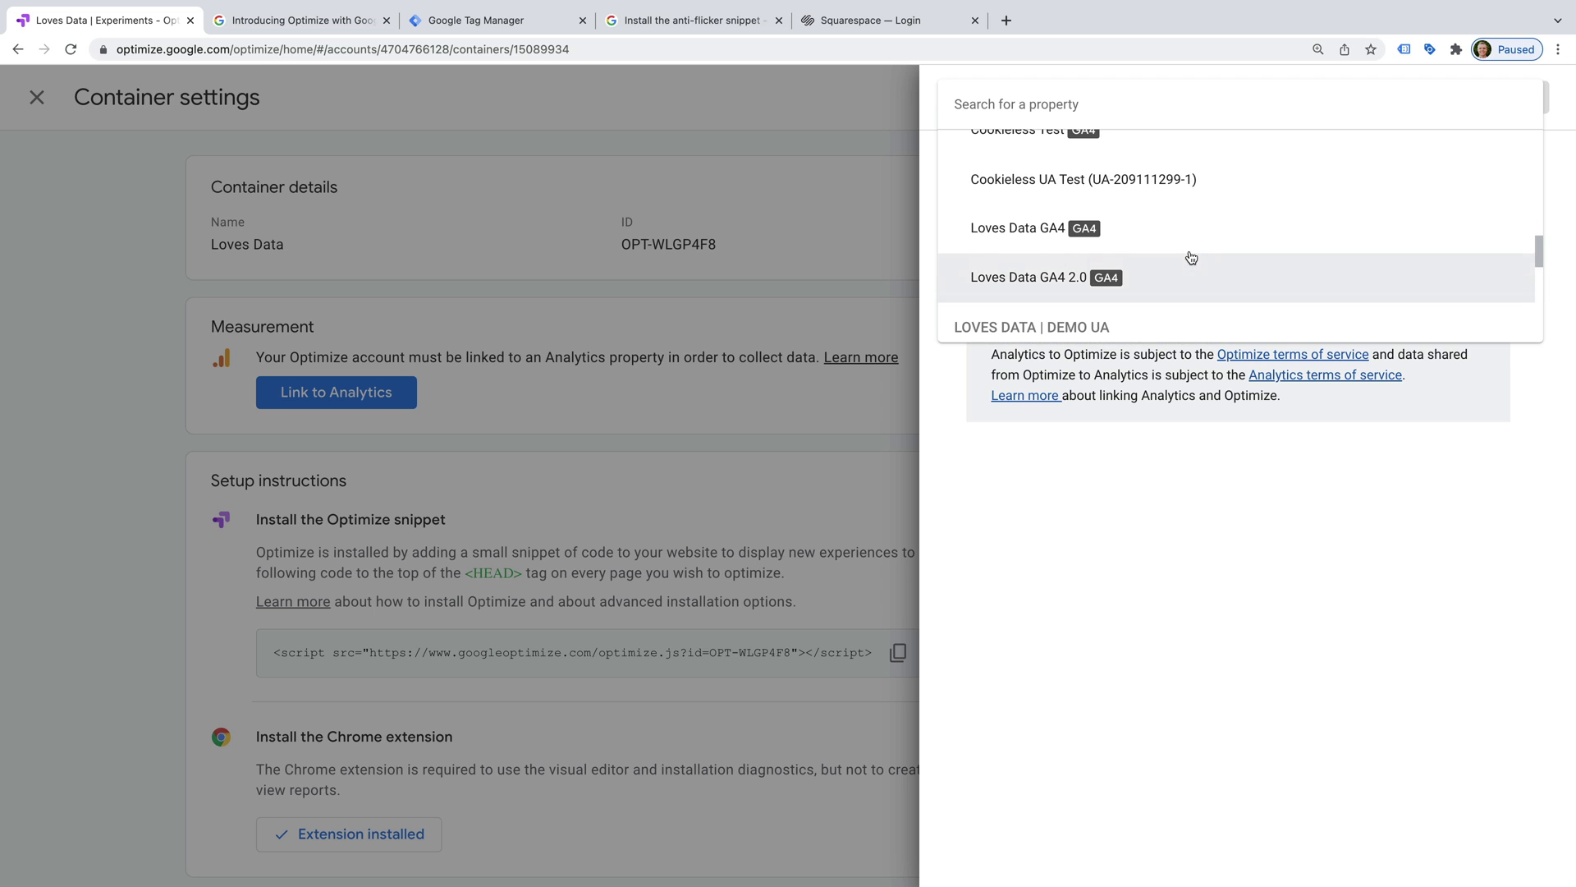
pyautogui.scroll(8, 1191, 257)
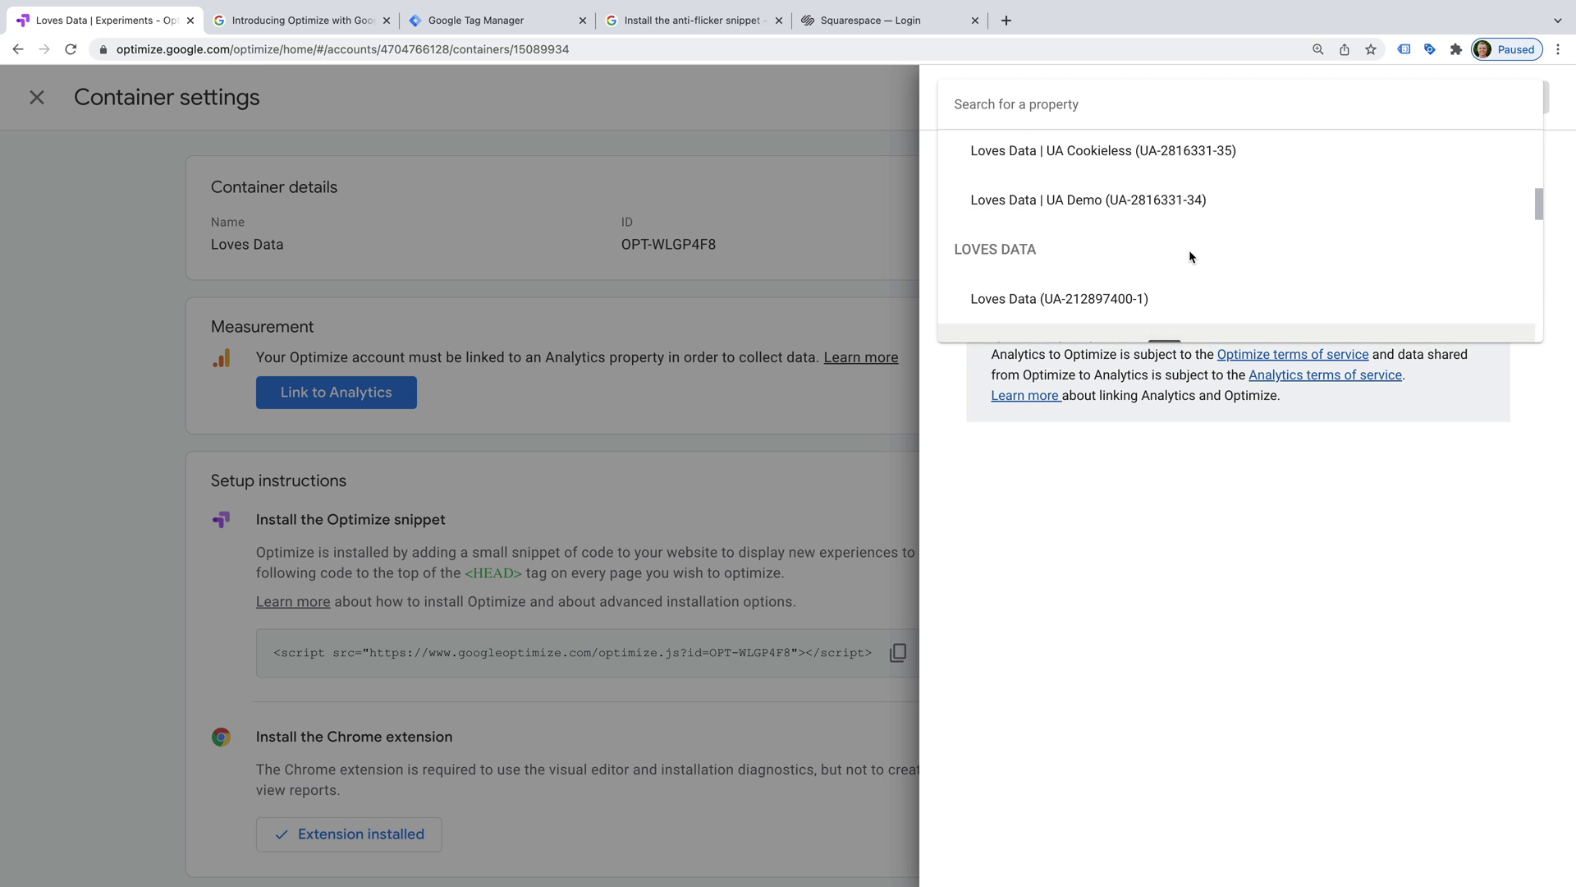
pyautogui.scroll(6, 1189, 256)
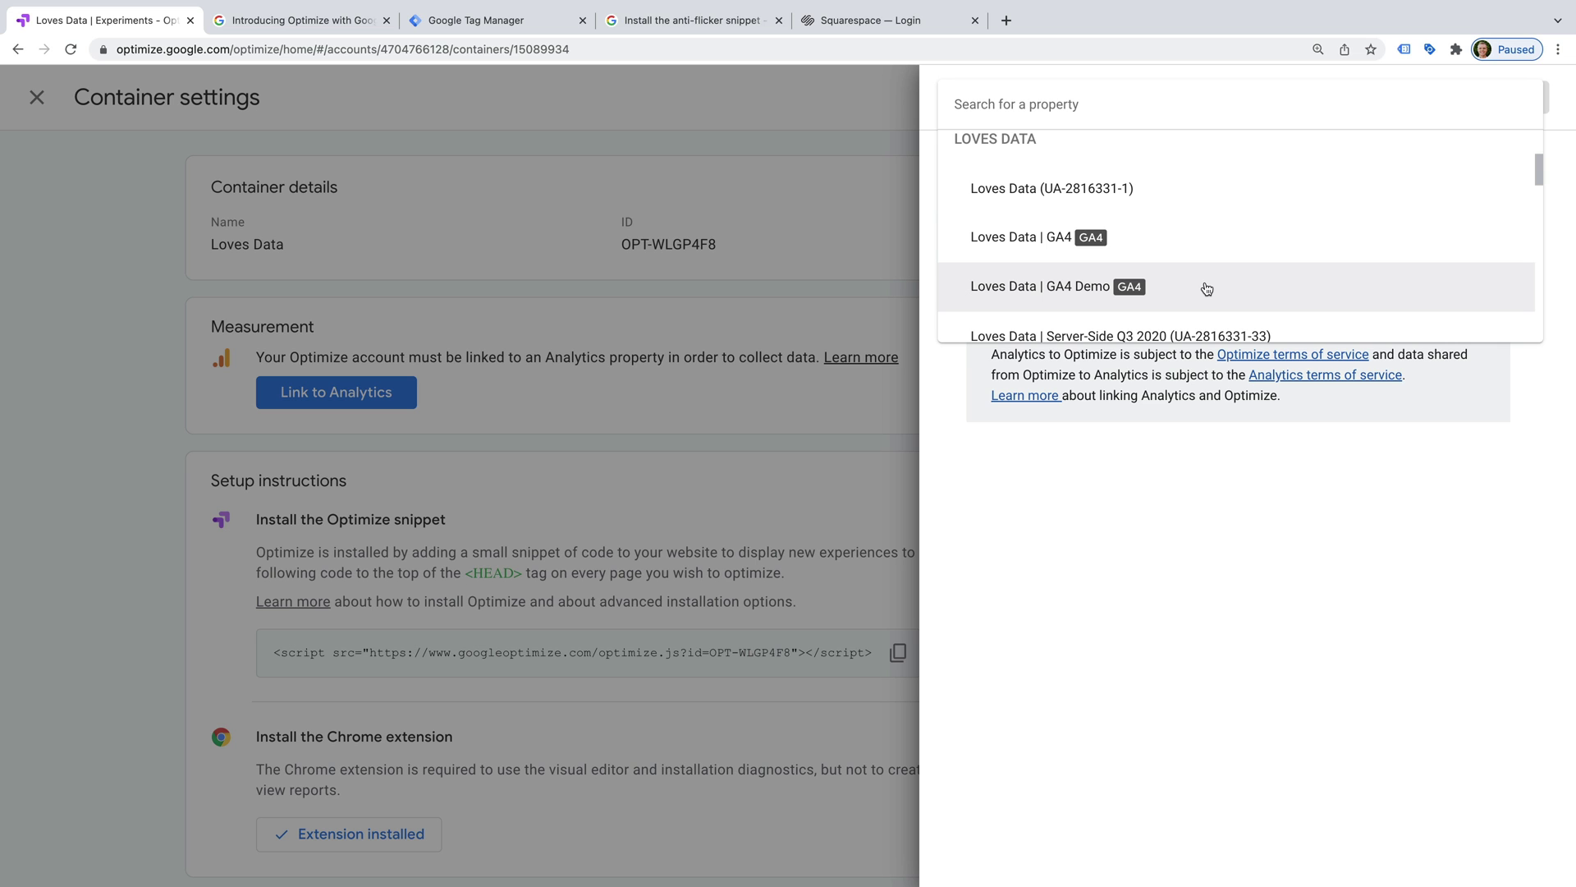
pyautogui.click(1206, 288)
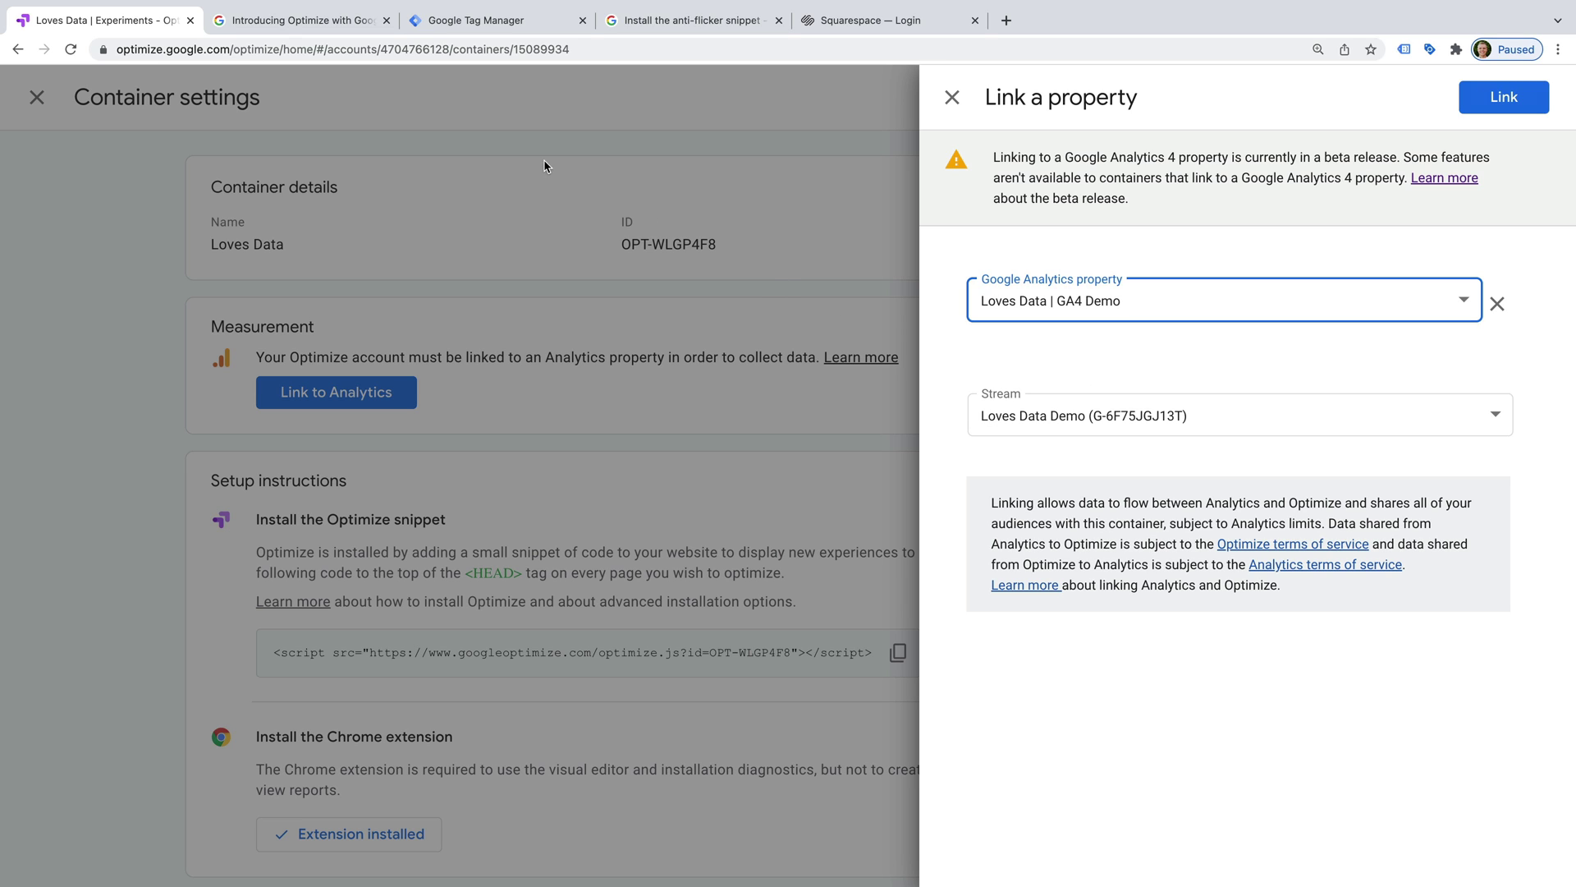
# In the GA4 article, highlight the 10 versus 24 simultaneous experiment limits.
pyautogui.click(319, 27)
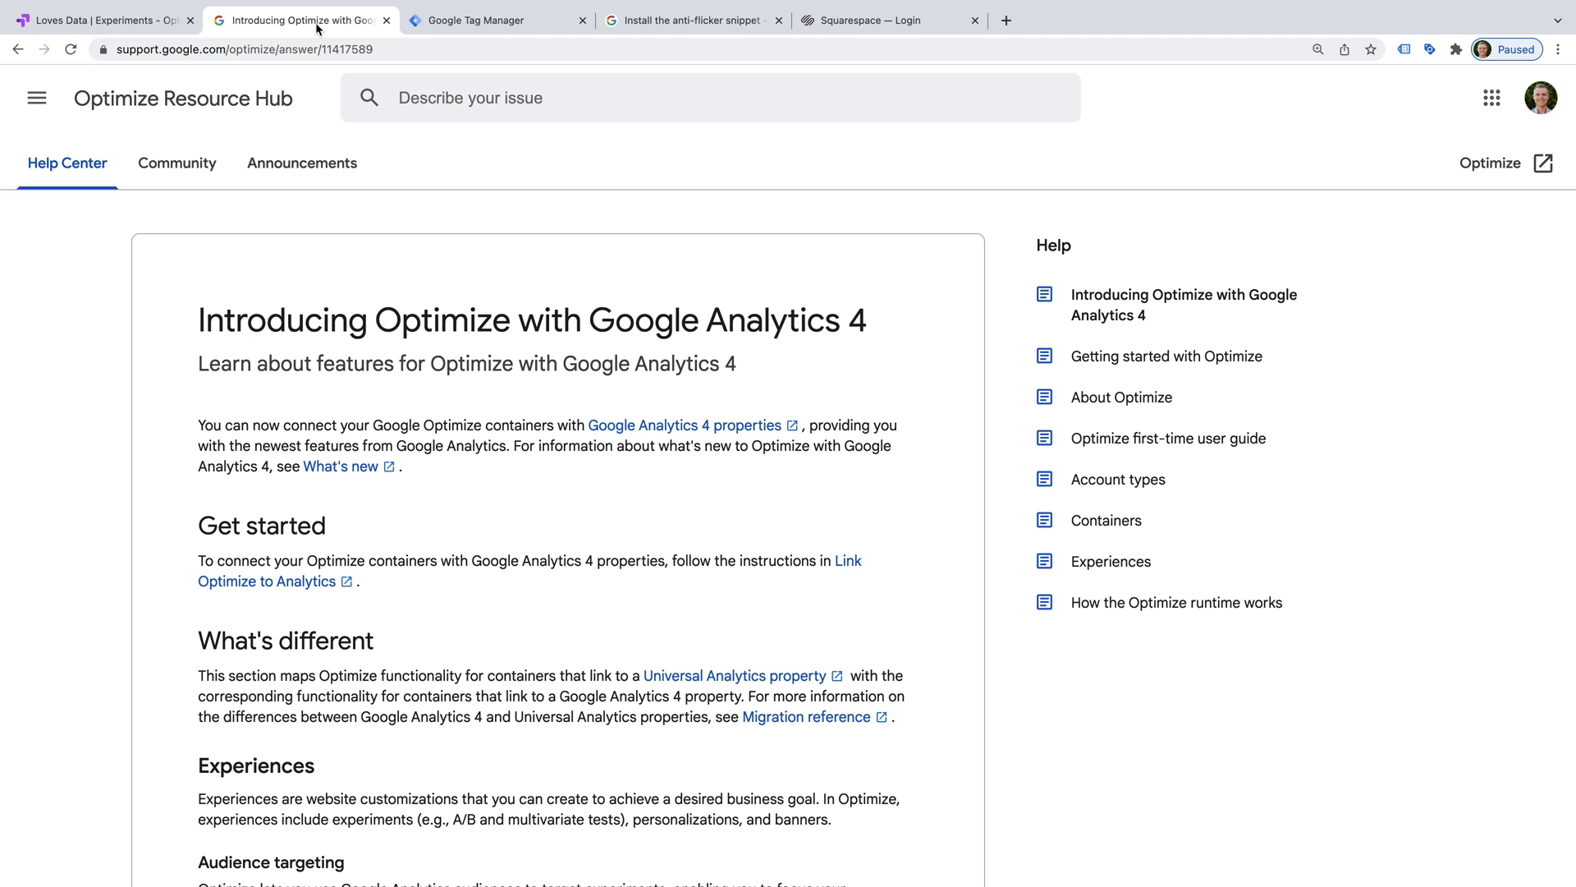
pyautogui.scroll(-5, 727, 400)
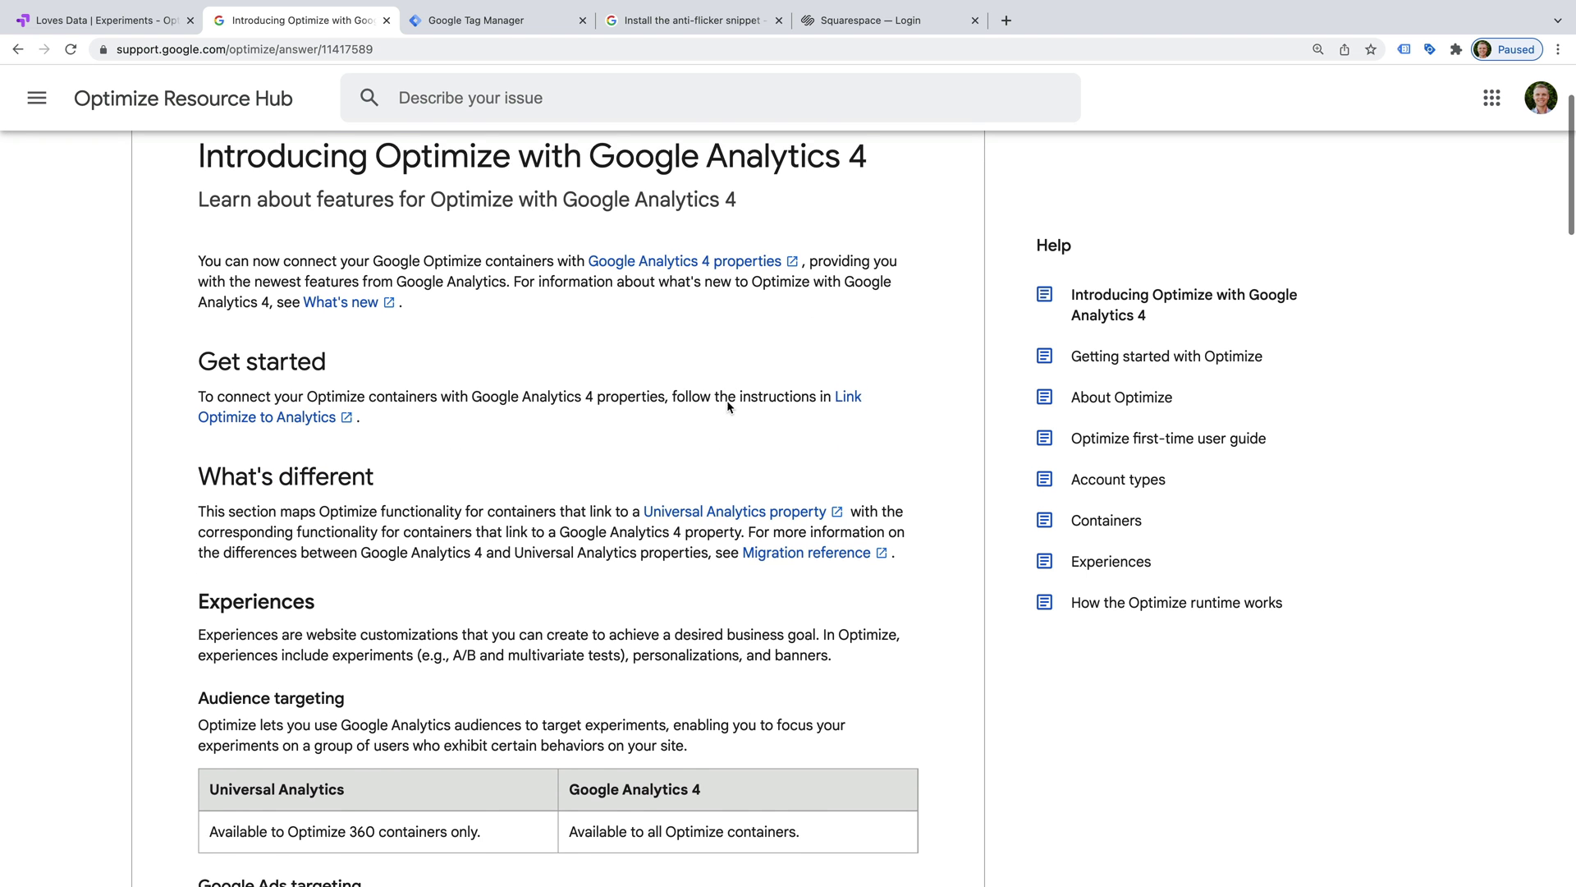
pyautogui.scroll(-5, 727, 407)
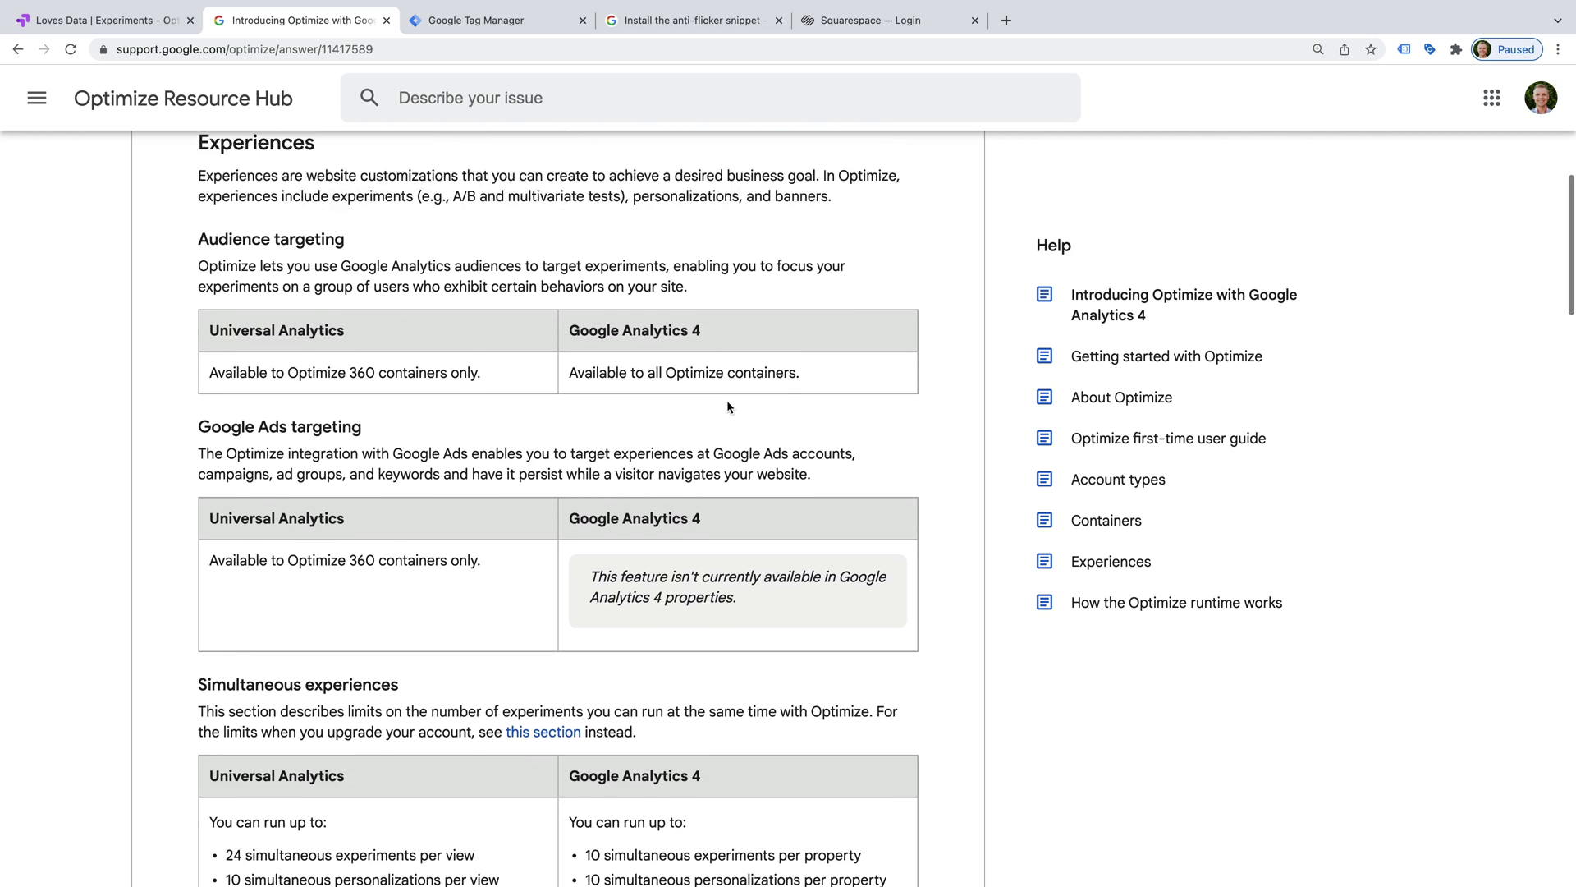
pyautogui.scroll(-1, 726, 405)
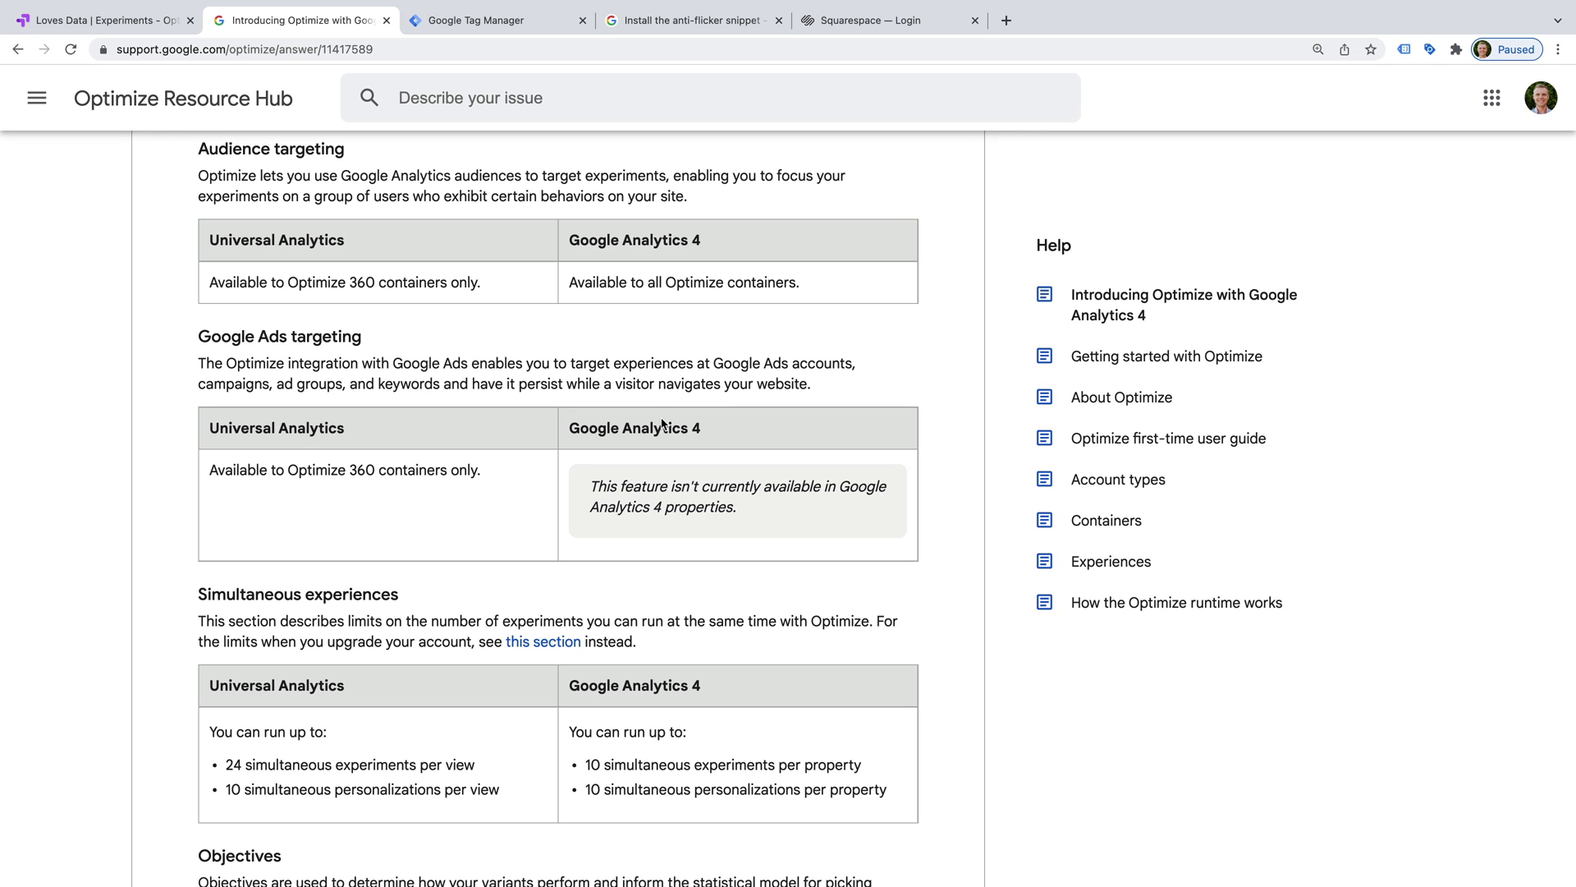
pyautogui.scroll(-2, 825, 511)
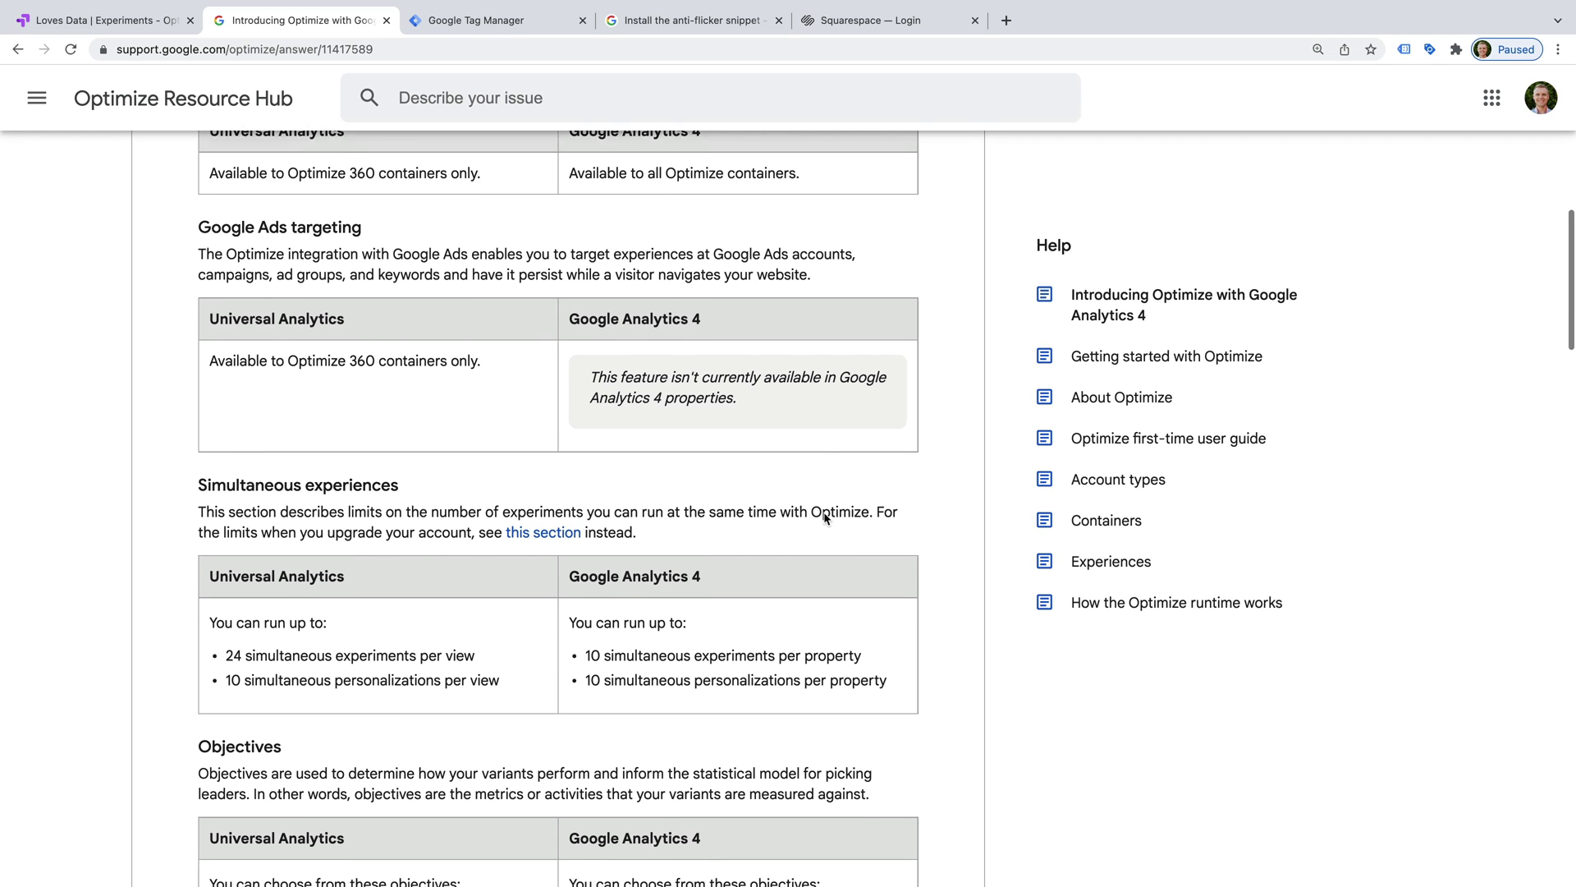
pyautogui.scroll(-3, 825, 517)
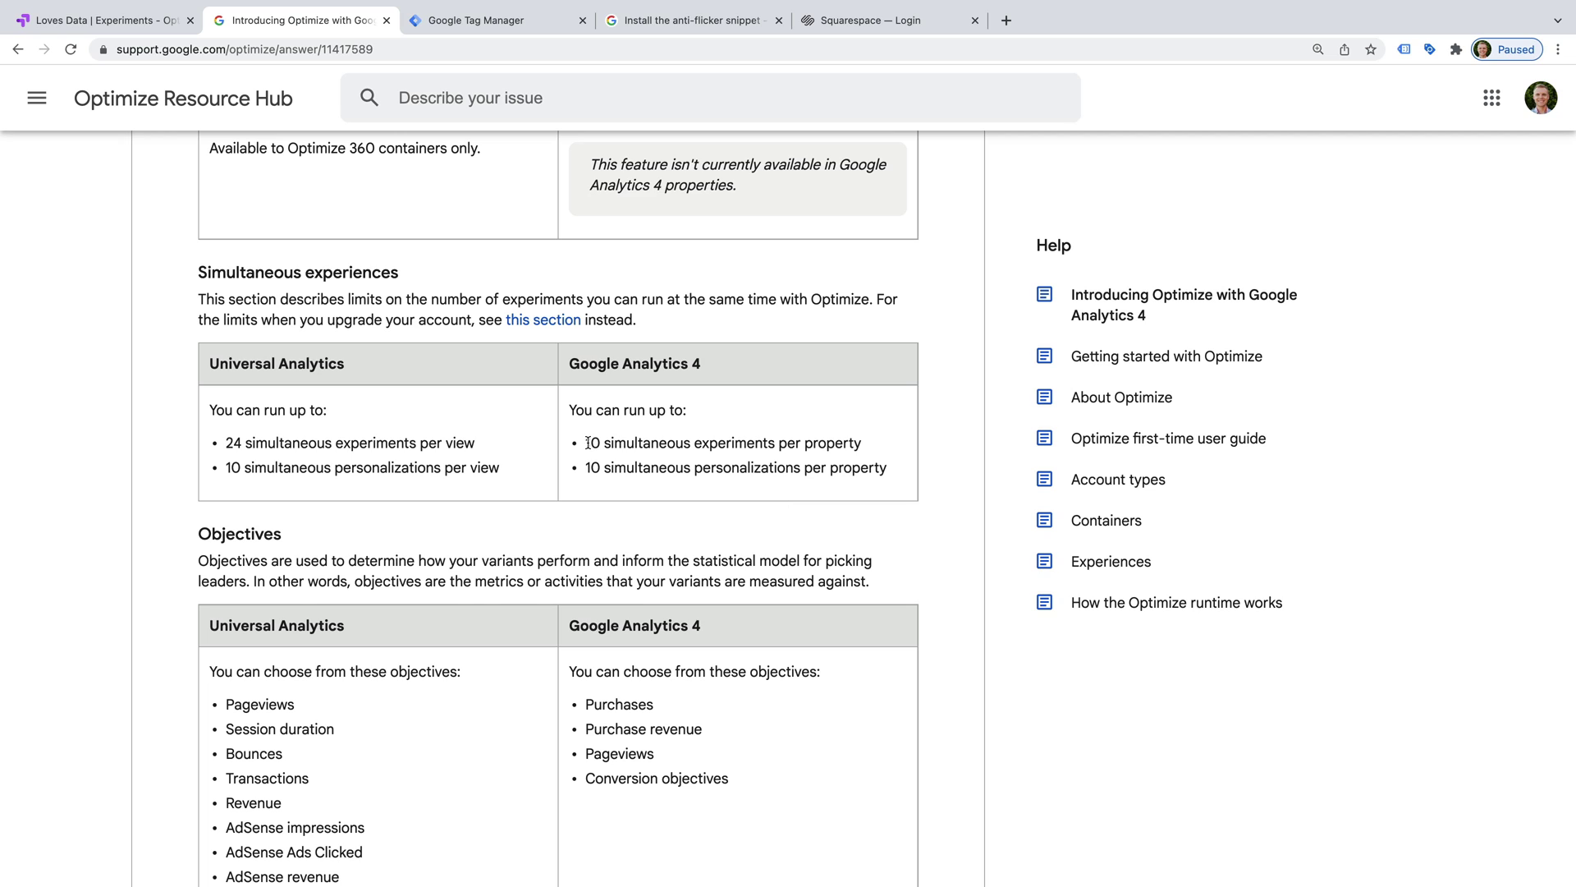
pyautogui.moveTo(585, 443); pyautogui.dragTo(857, 444)
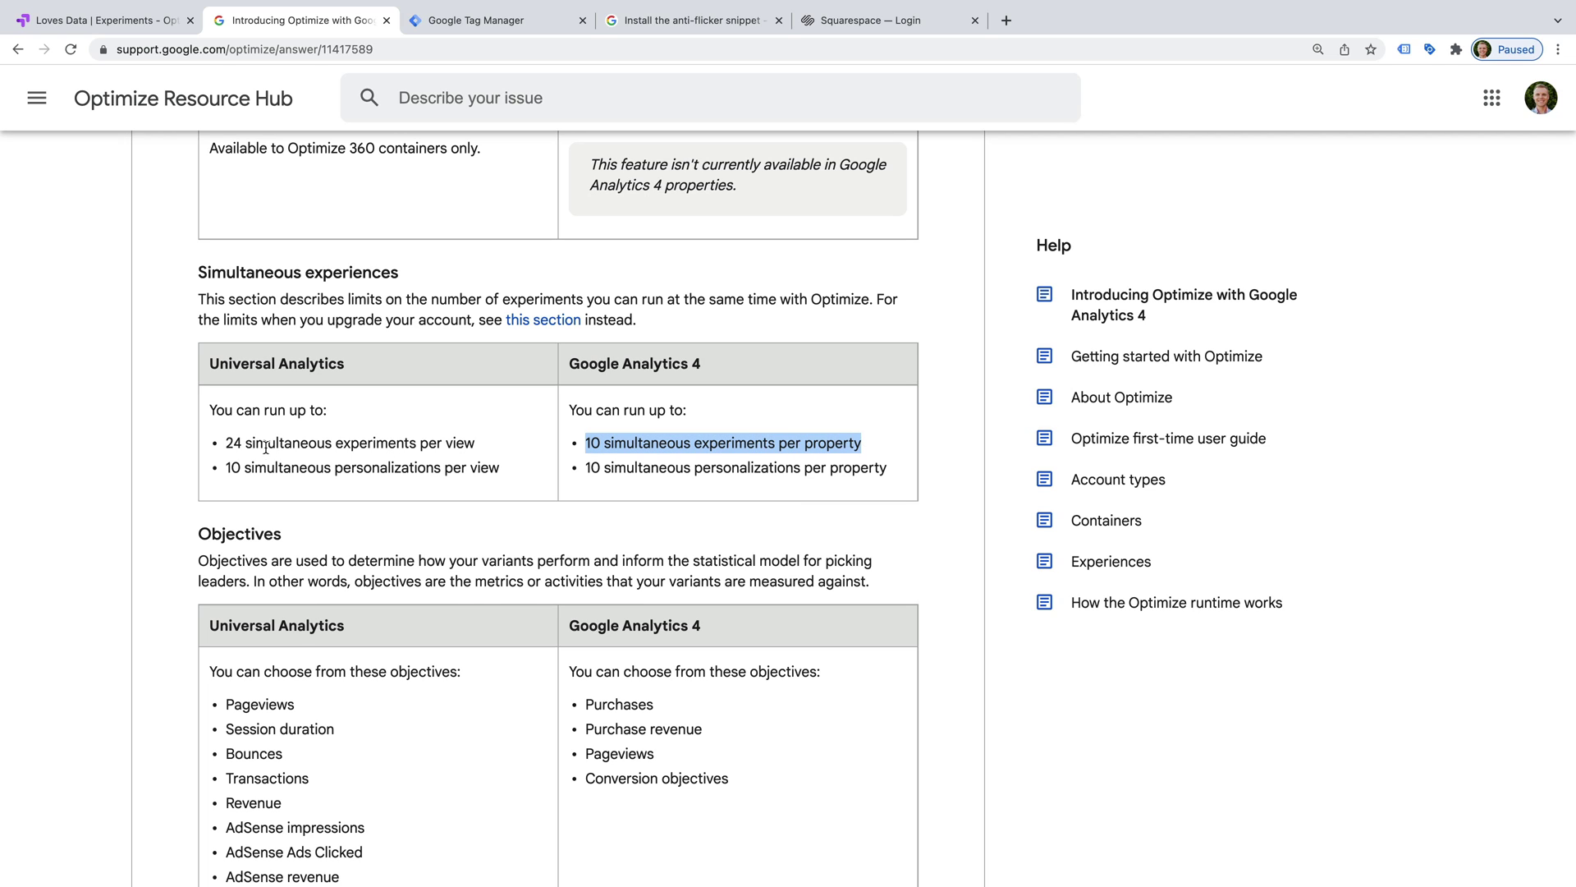
pyautogui.moveTo(225, 443); pyautogui.dragTo(479, 446)
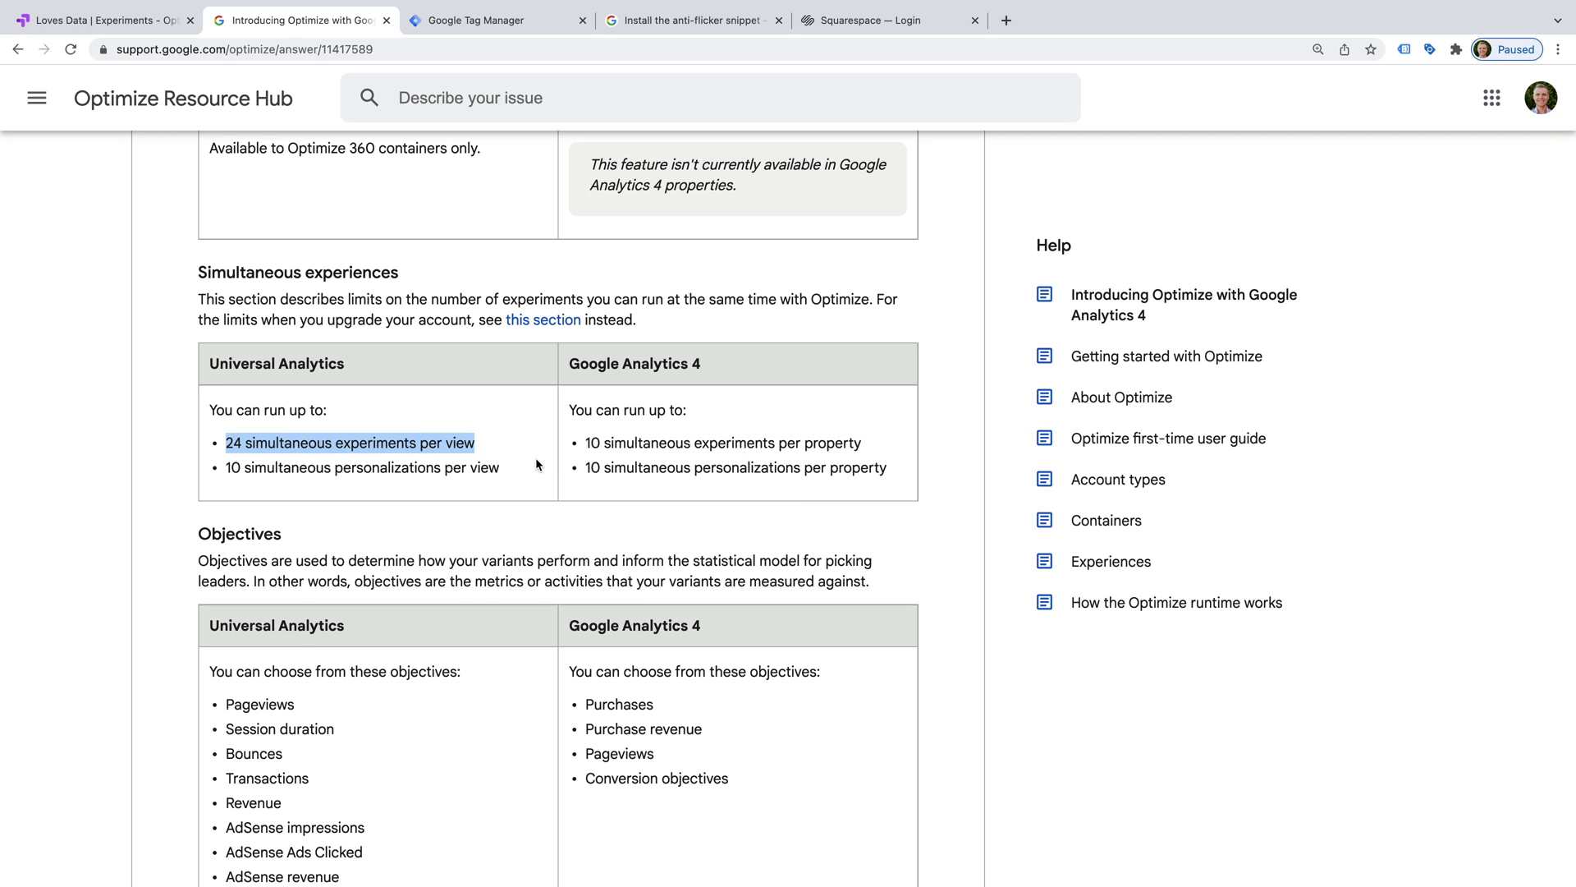
# Highlight the Session duration, Bounces, AdSense impressions and AdSense Ads Clicked objective rows.
pyautogui.scroll(-3, 550, 468)
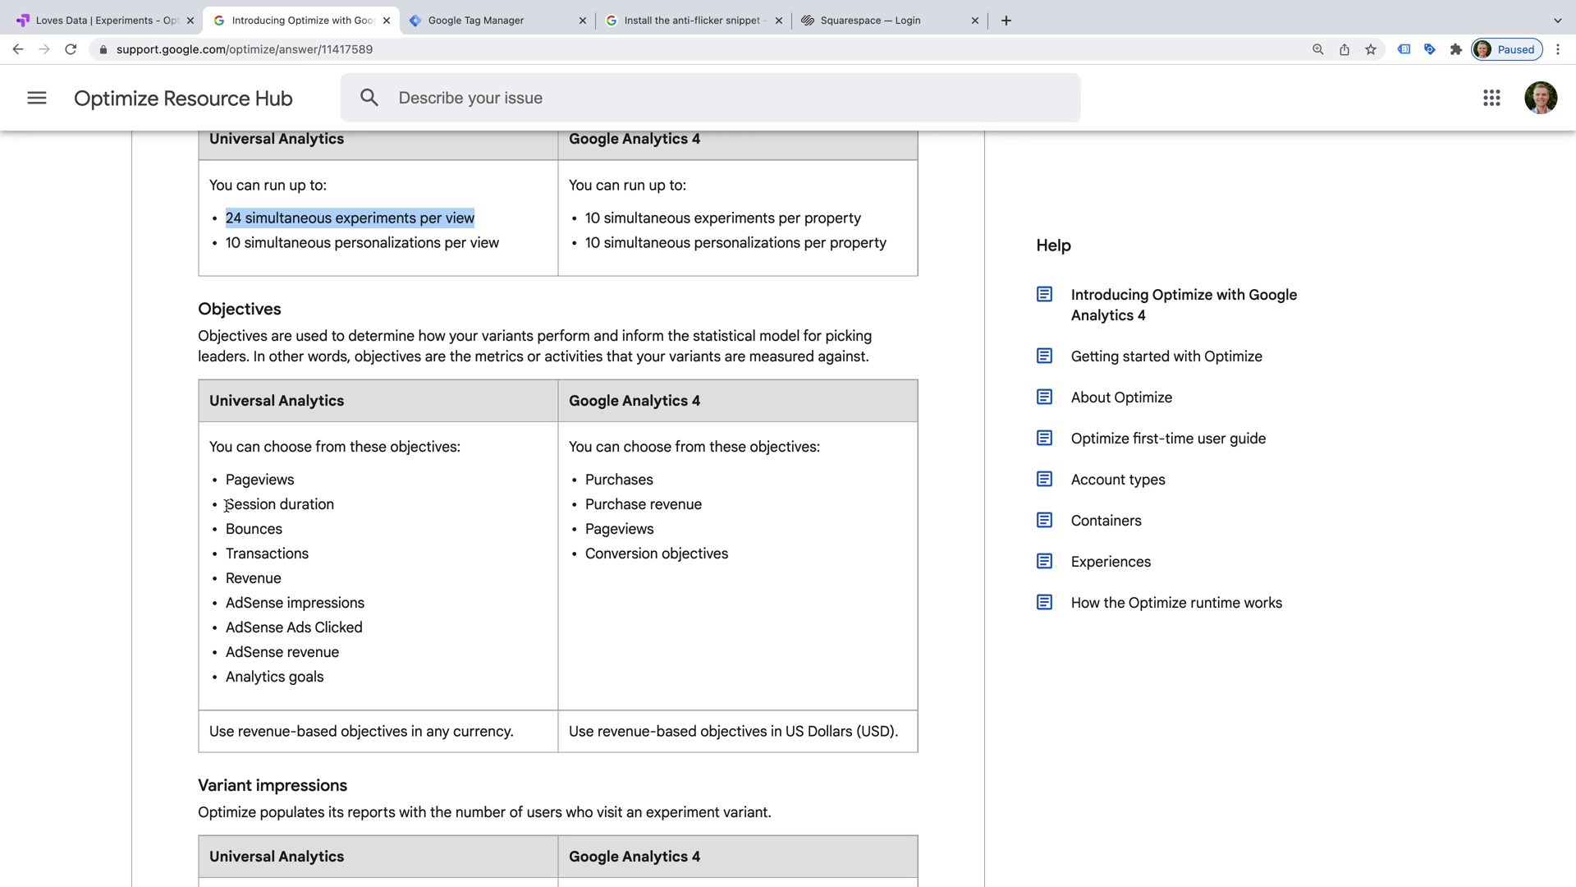
pyautogui.moveTo(217, 508); pyautogui.dragTo(311, 529)
pyautogui.scroll(2, 310, 530)
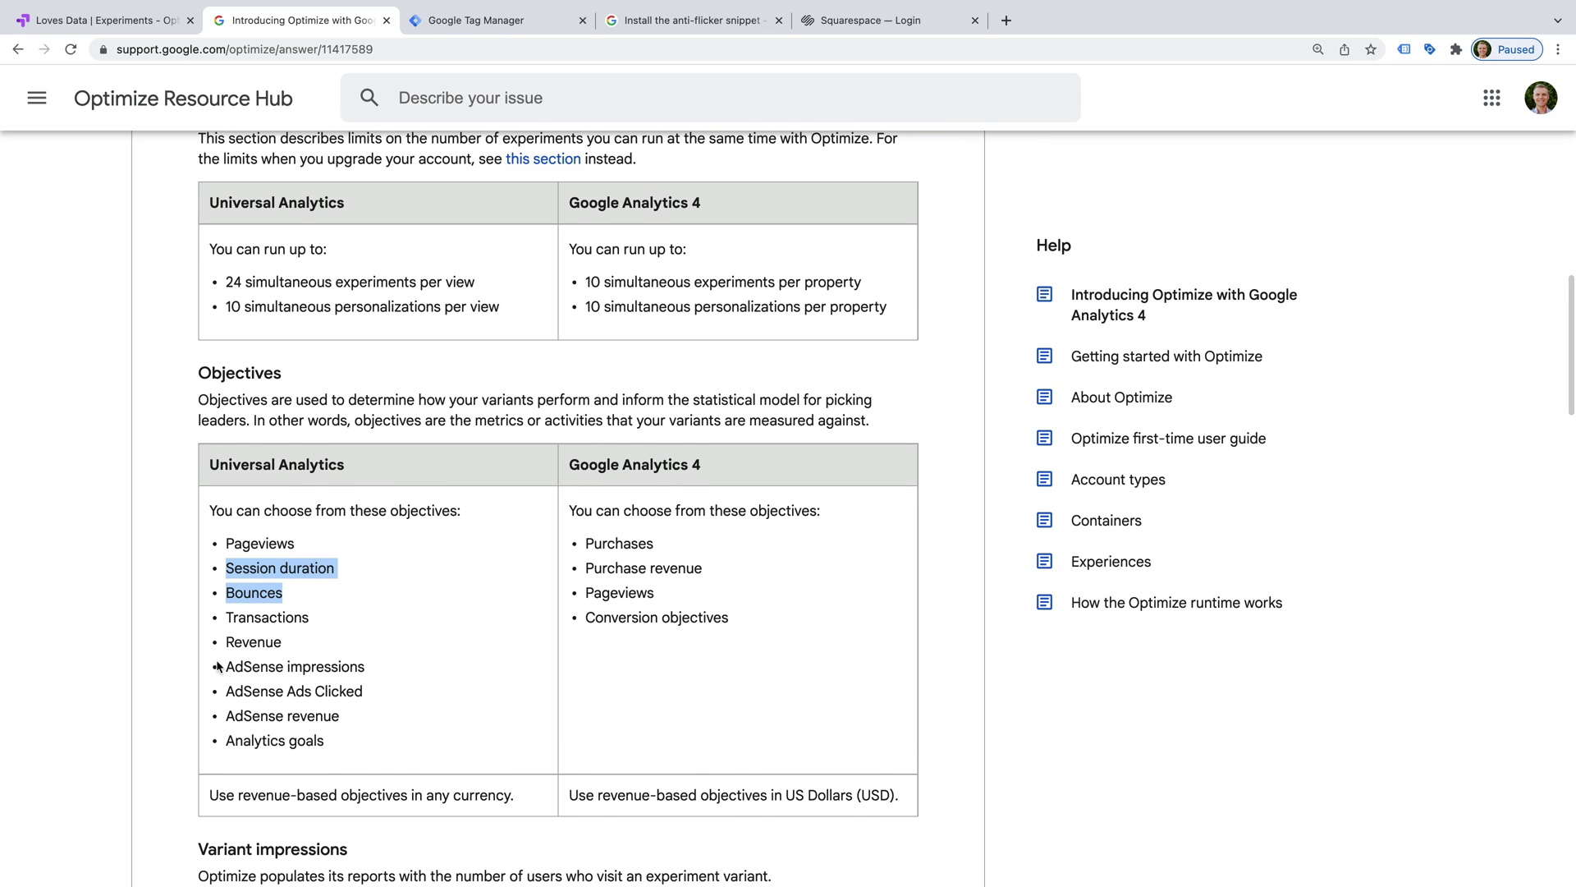
pyautogui.moveTo(226, 667); pyautogui.dragTo(372, 710)
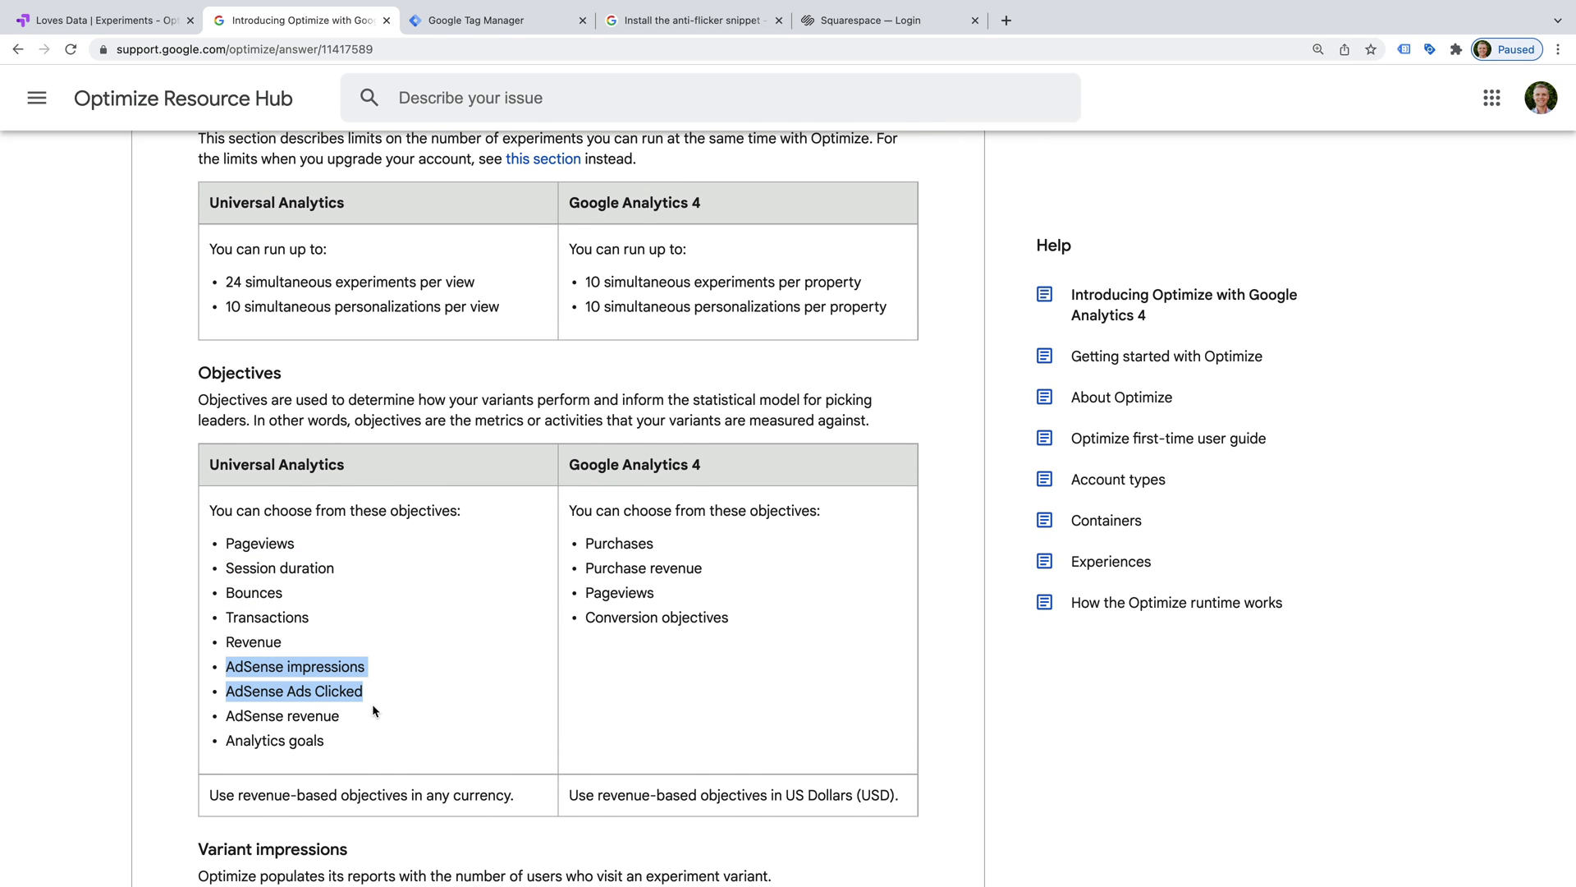
pyautogui.scroll(-5, 374, 711)
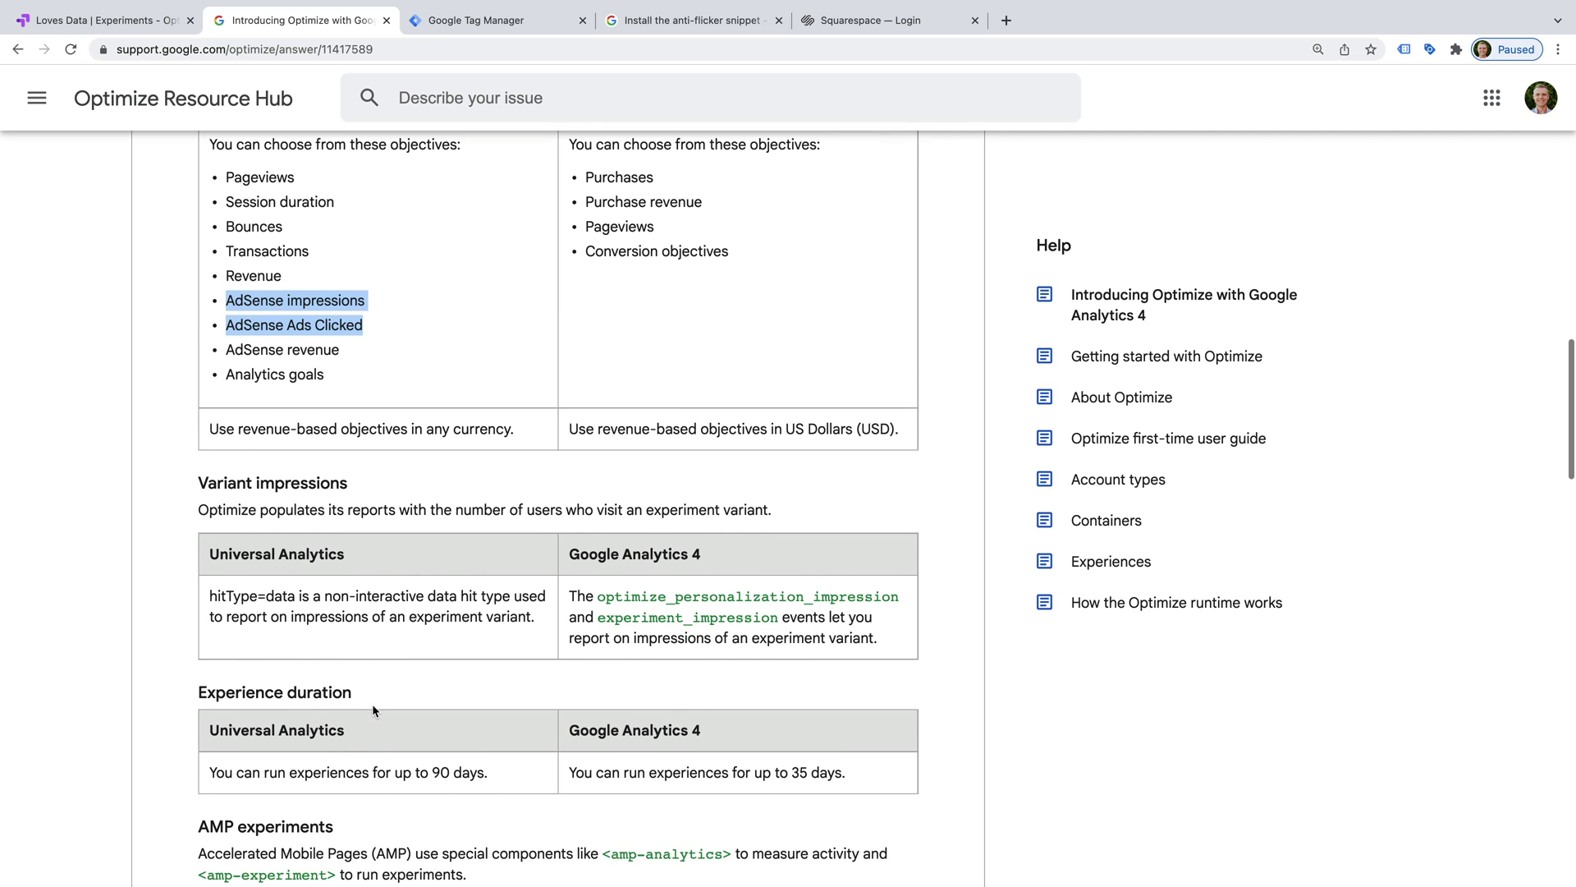
pyautogui.scroll(-5, 372, 706)
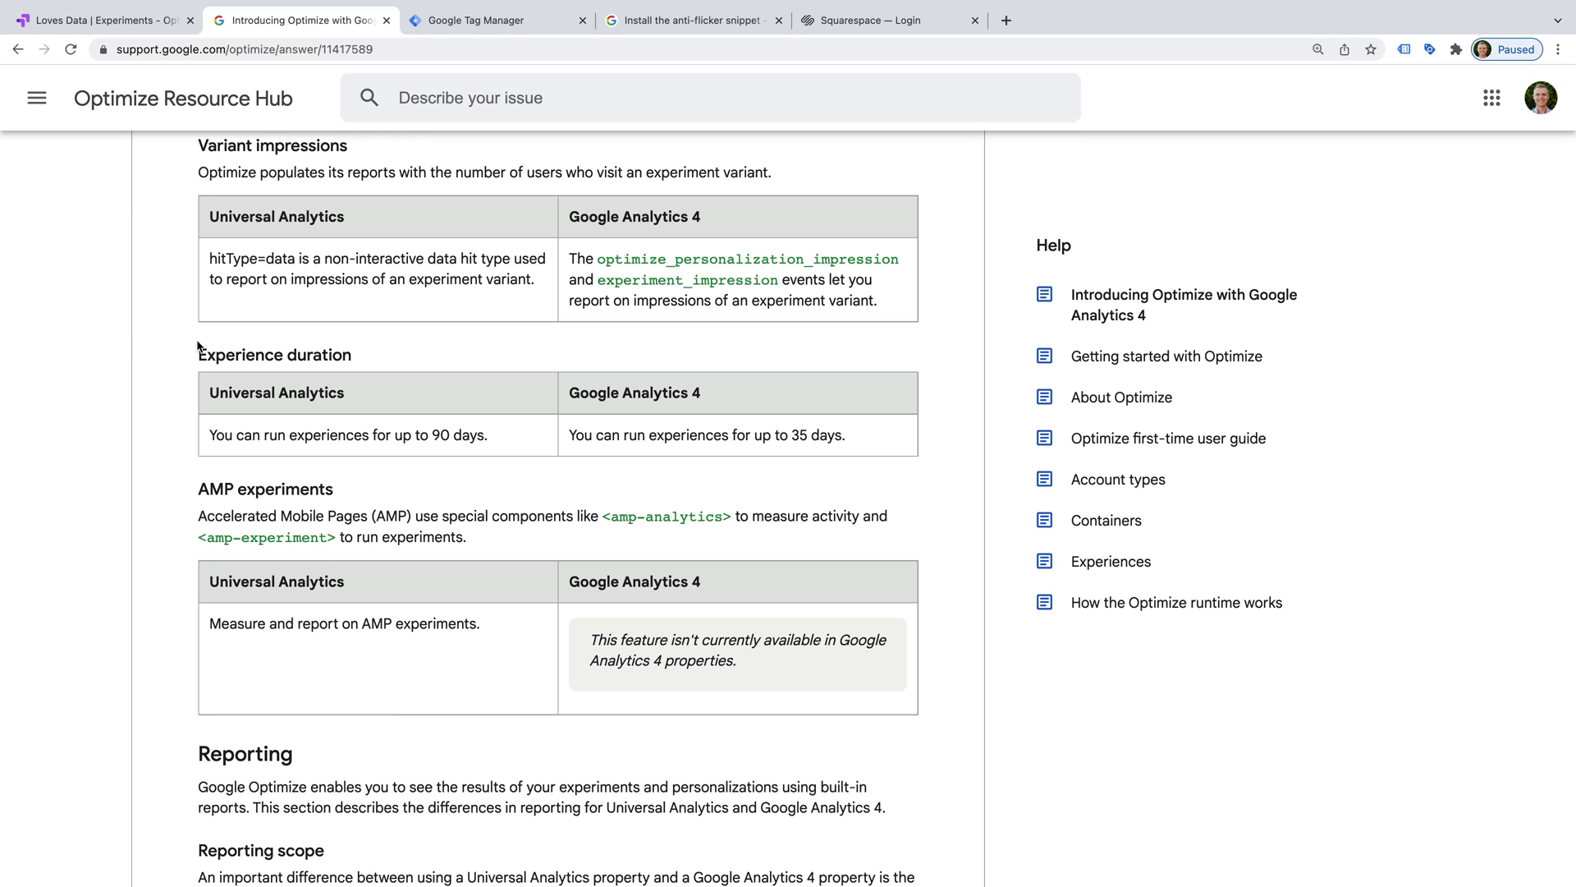
# Link the container to Loves Data | GA4 Demo with the Loves Data Demo stream.
pyautogui.click(120, 24)
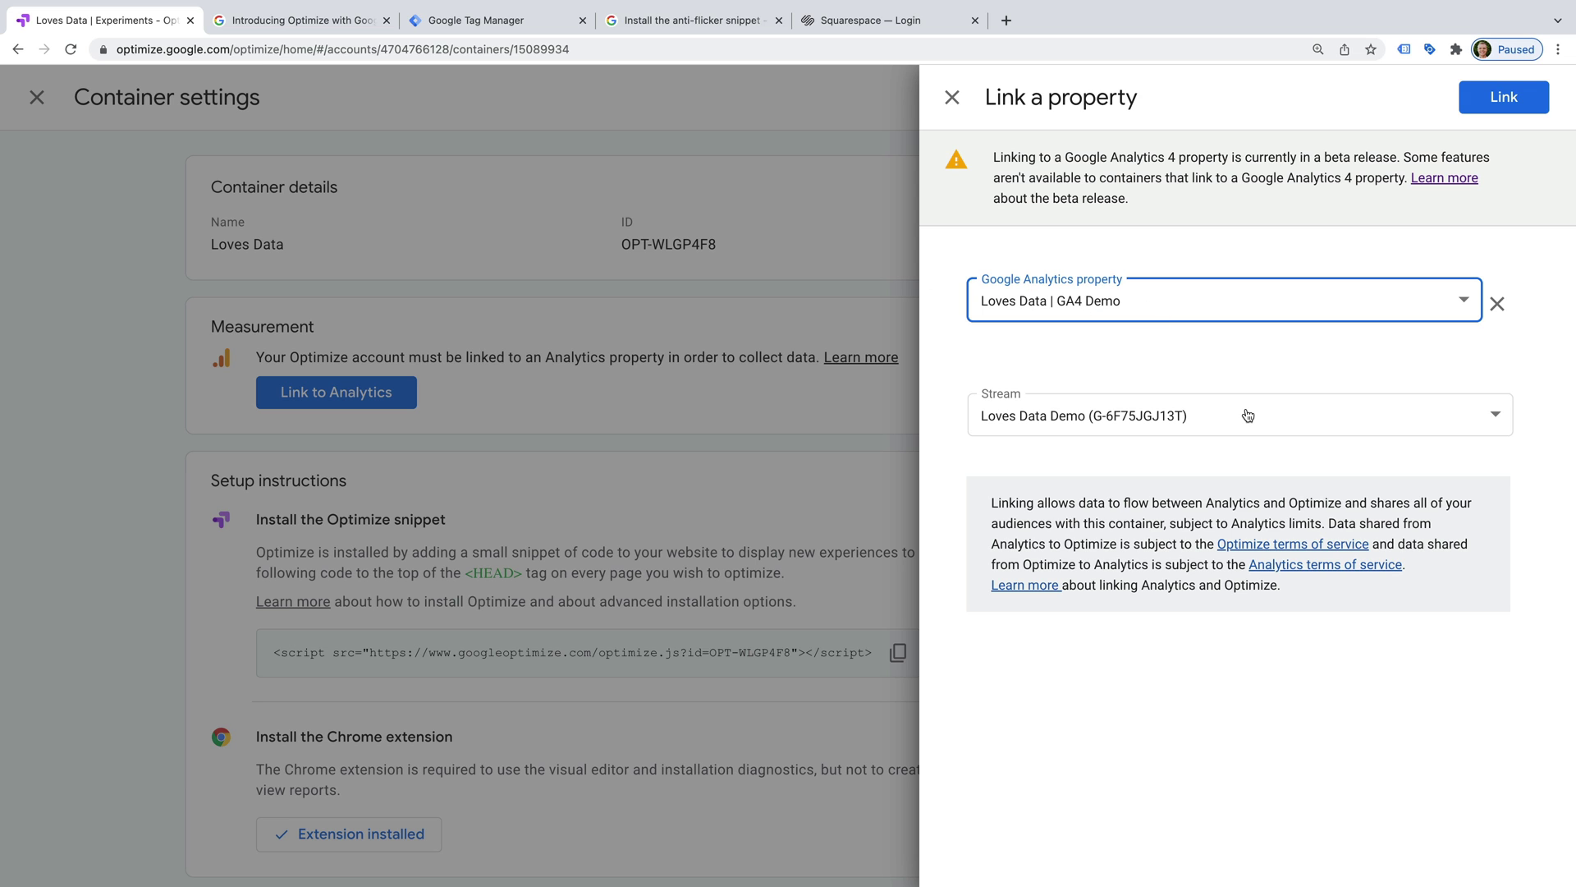
pyautogui.click(1487, 98)
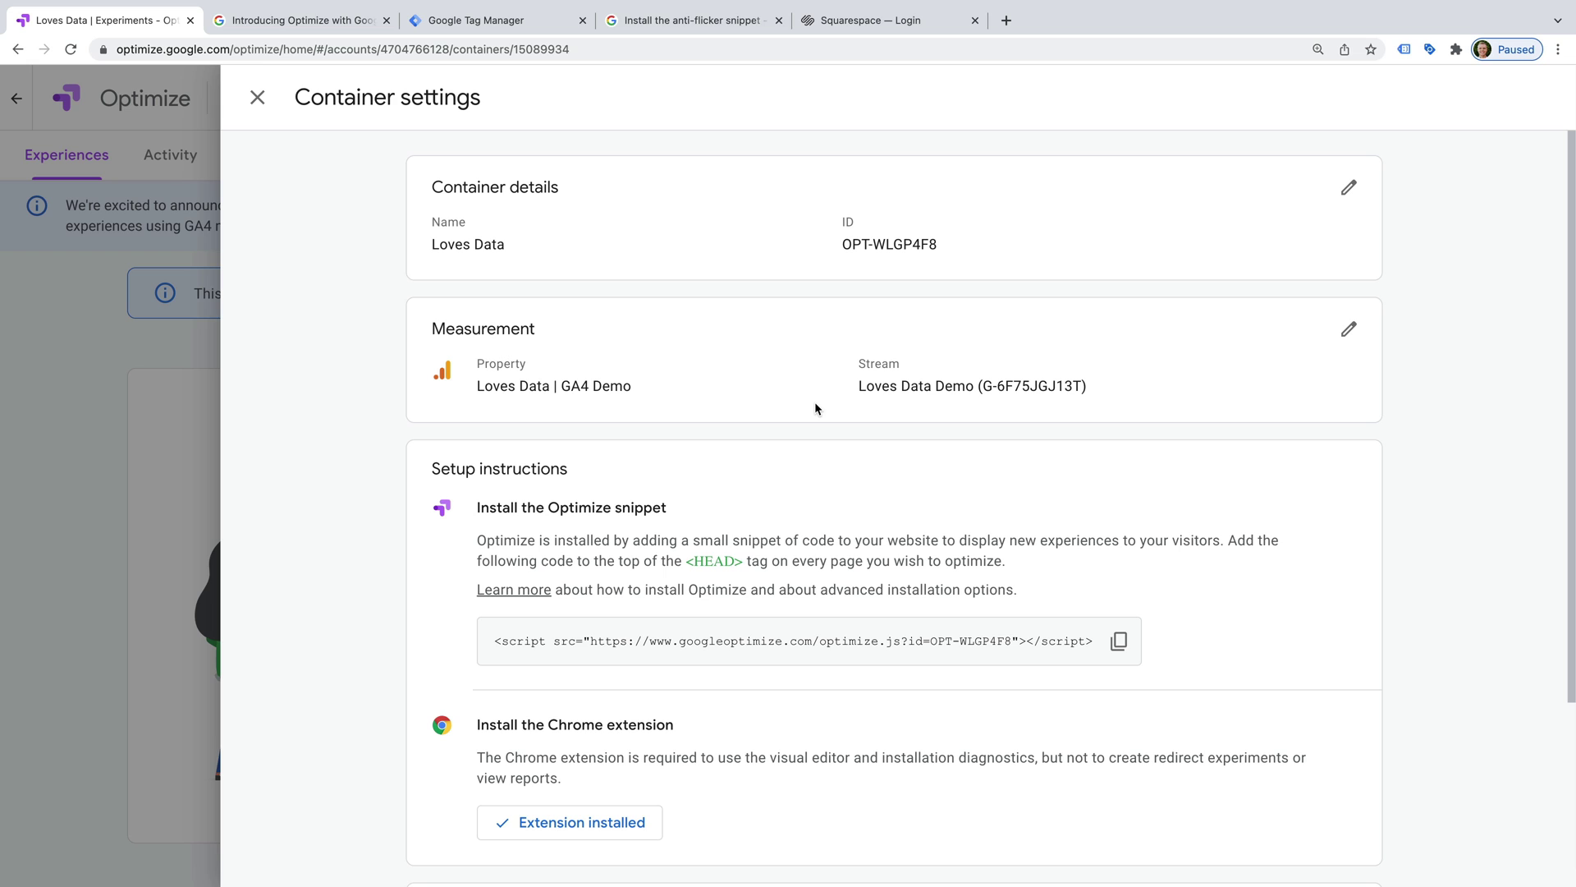
pyautogui.scroll(-2, 816, 404)
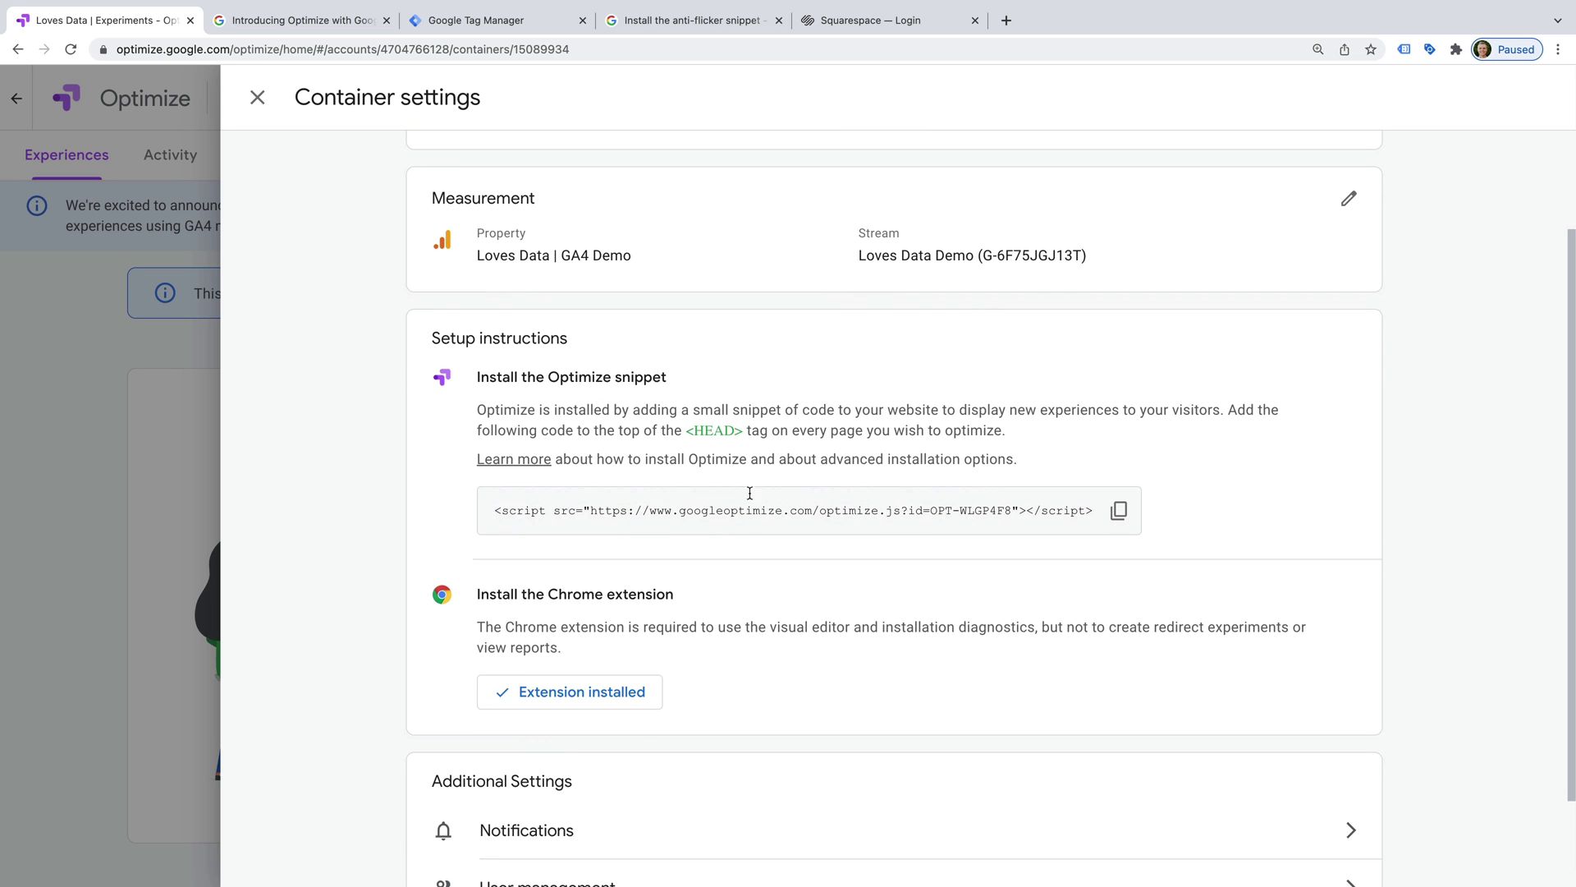
pyautogui.scroll(1, 749, 529)
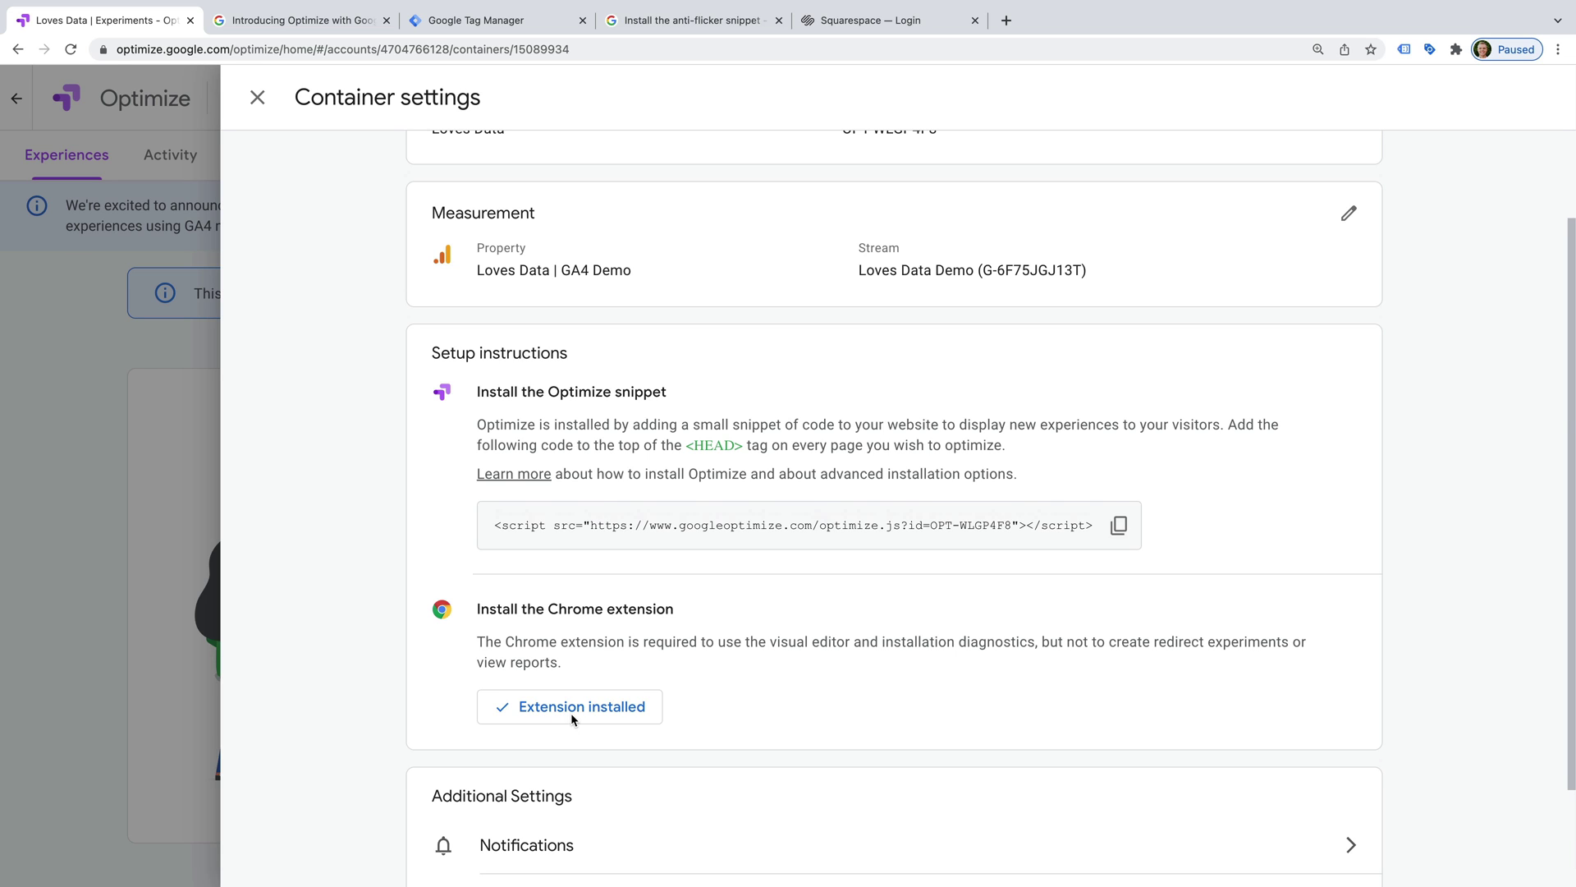
pyautogui.scroll(2, 570, 712)
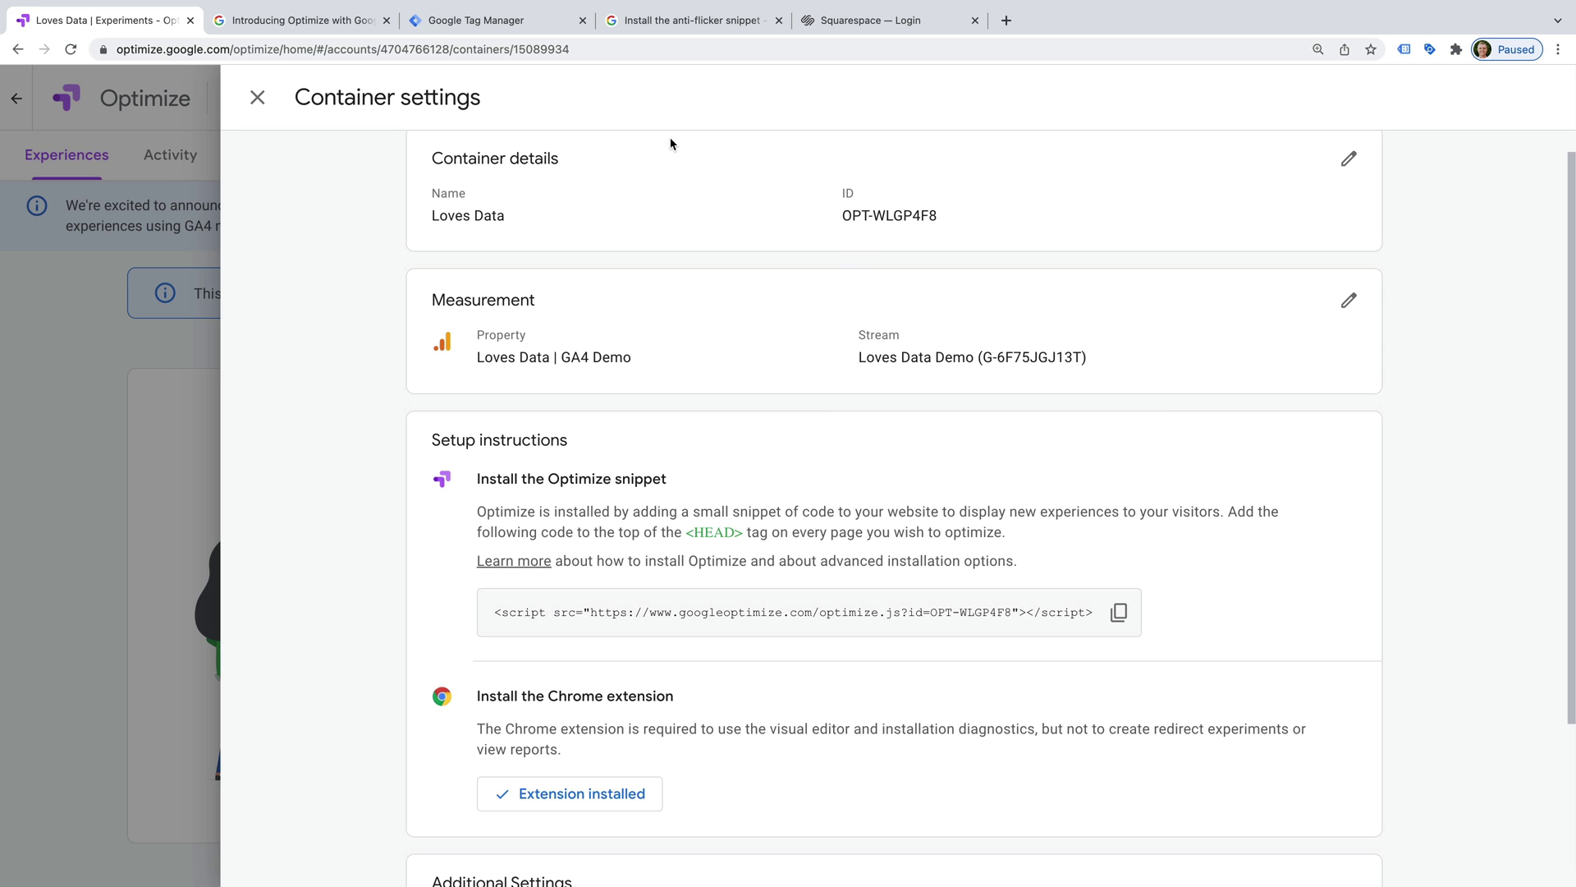
pyautogui.click(537, 24)
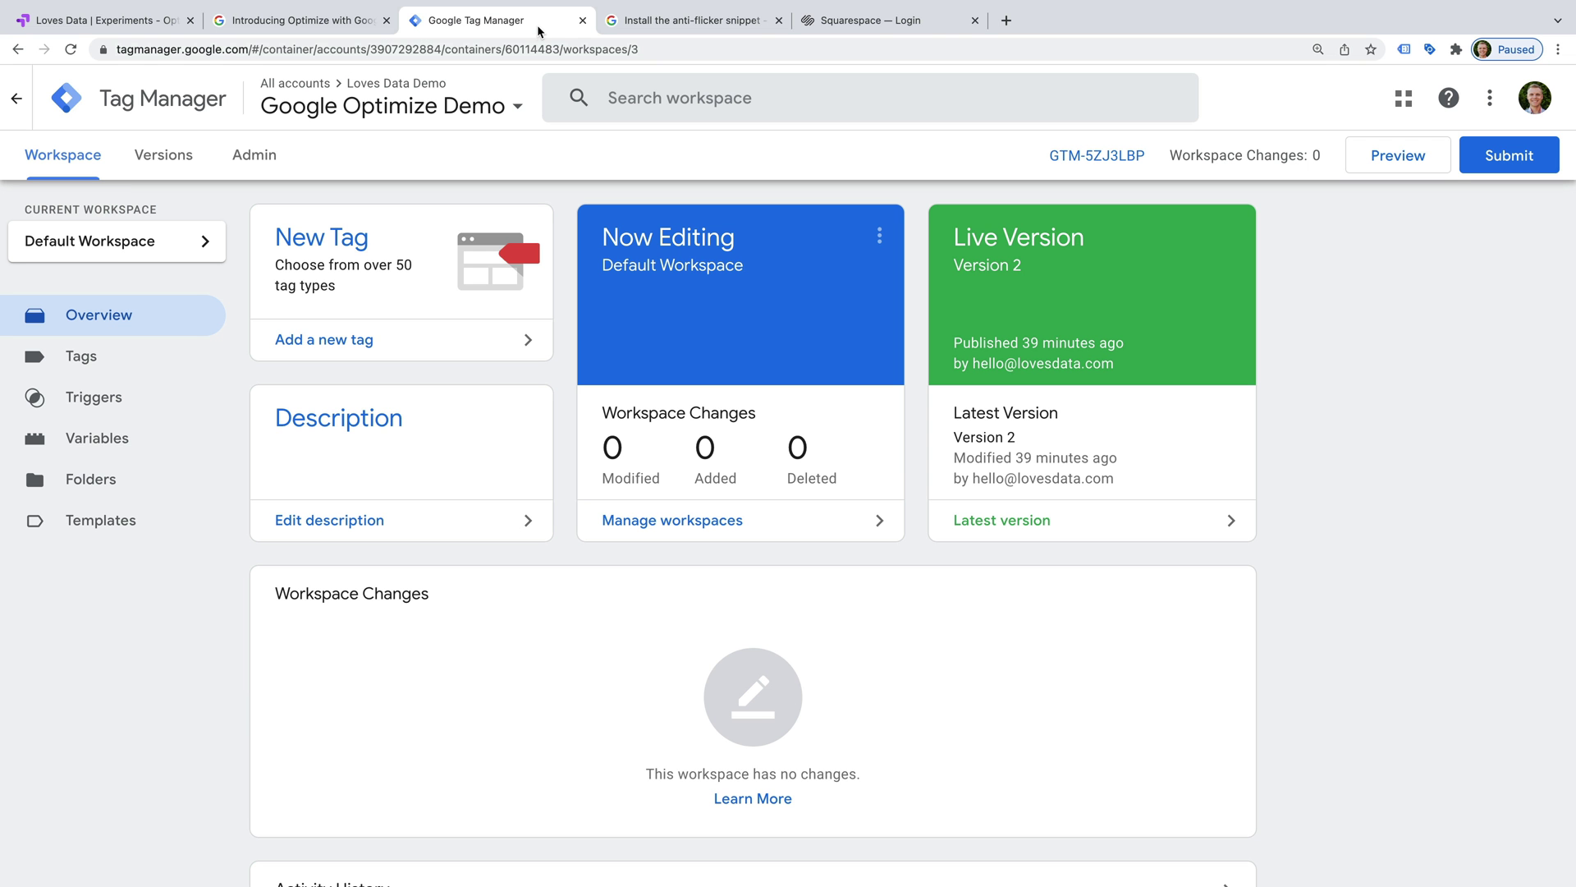
# Create a new tag named Google Optimize using the Google Optimize tag type.
pyautogui.click(322, 344)
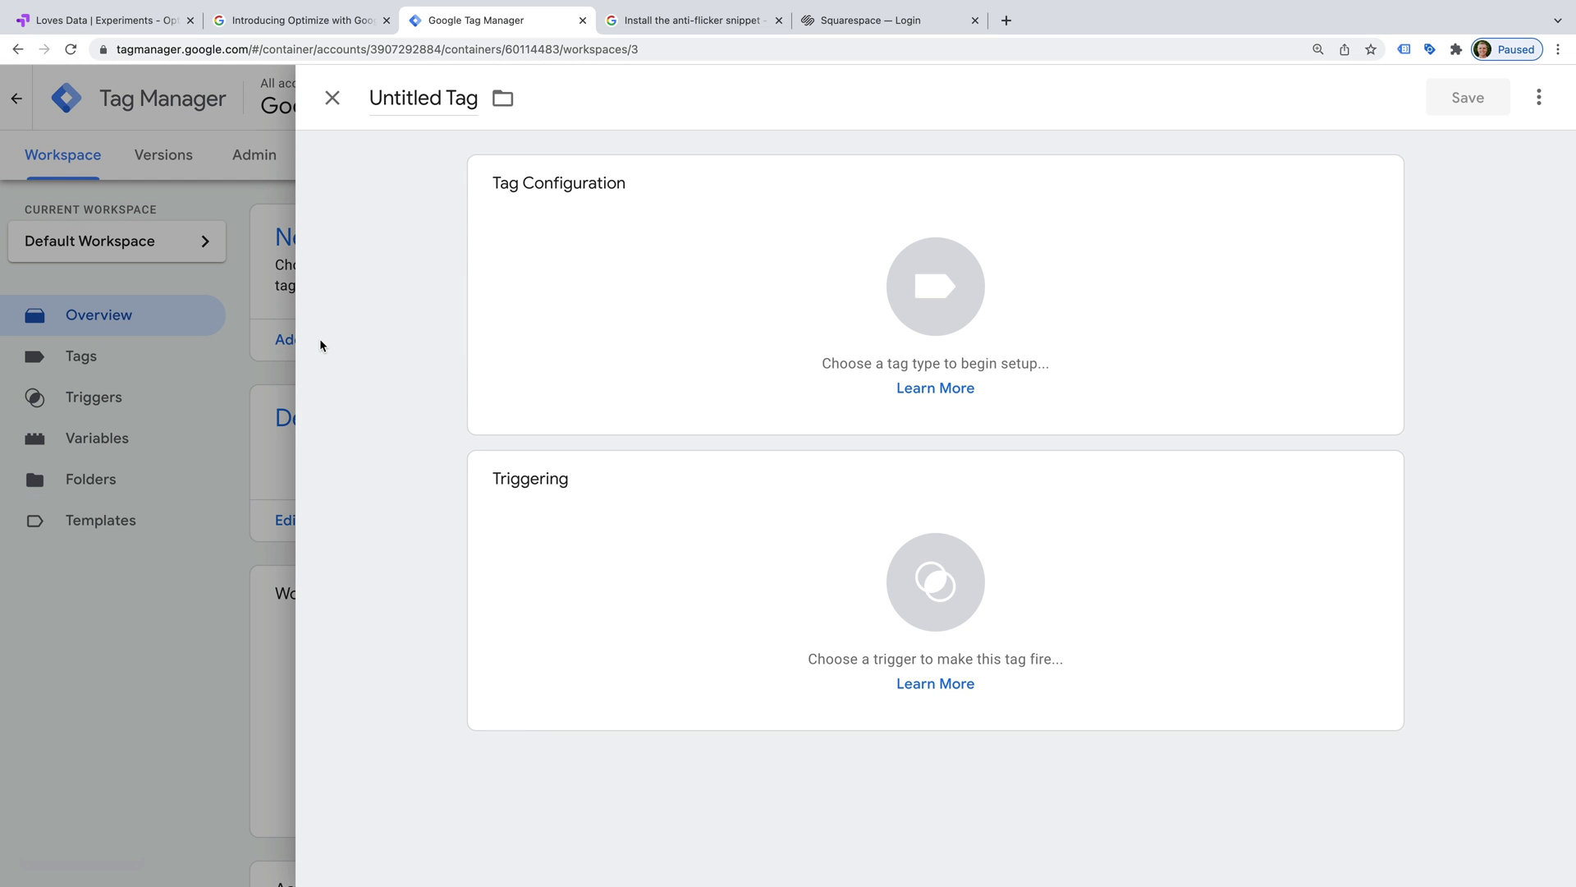
pyautogui.click(444, 99)
pyautogui.write('Google Optimiz')
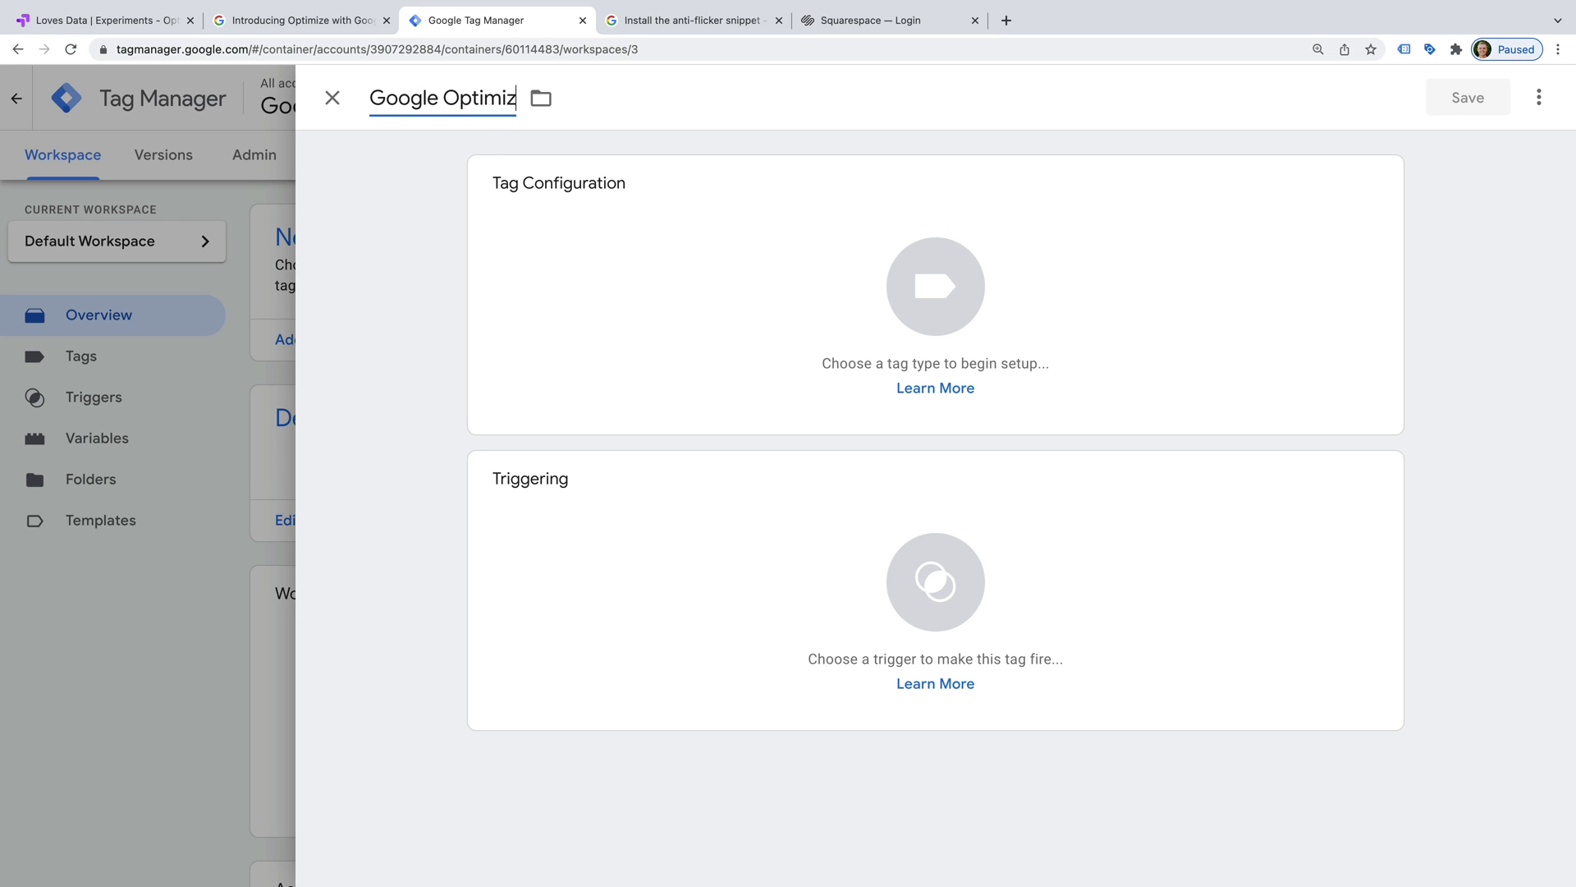
pyautogui.write('e')
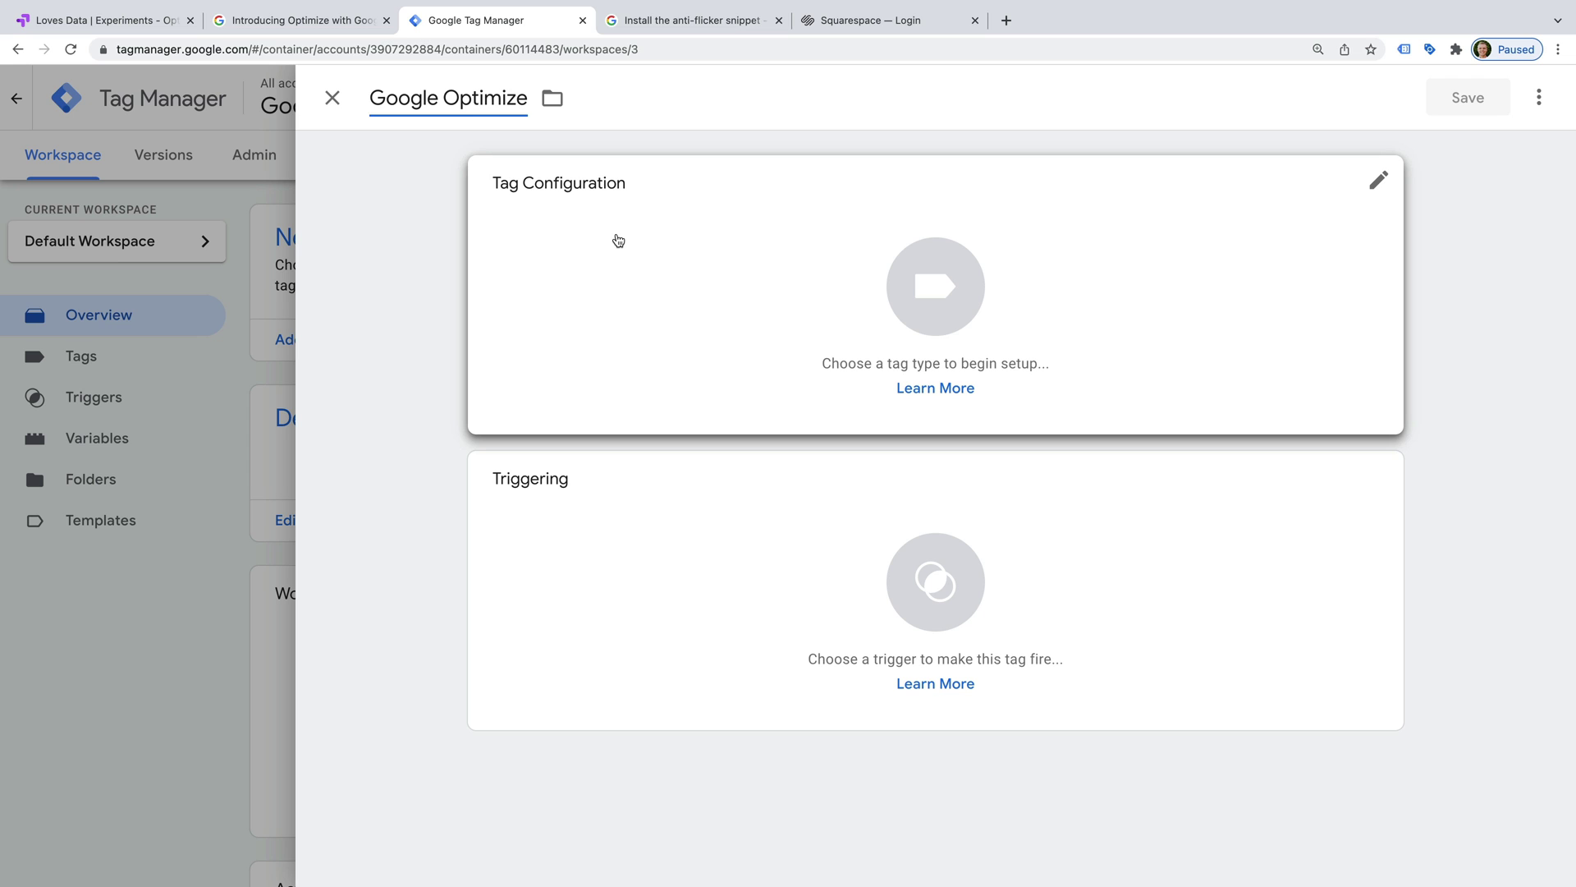
pyautogui.click(619, 241)
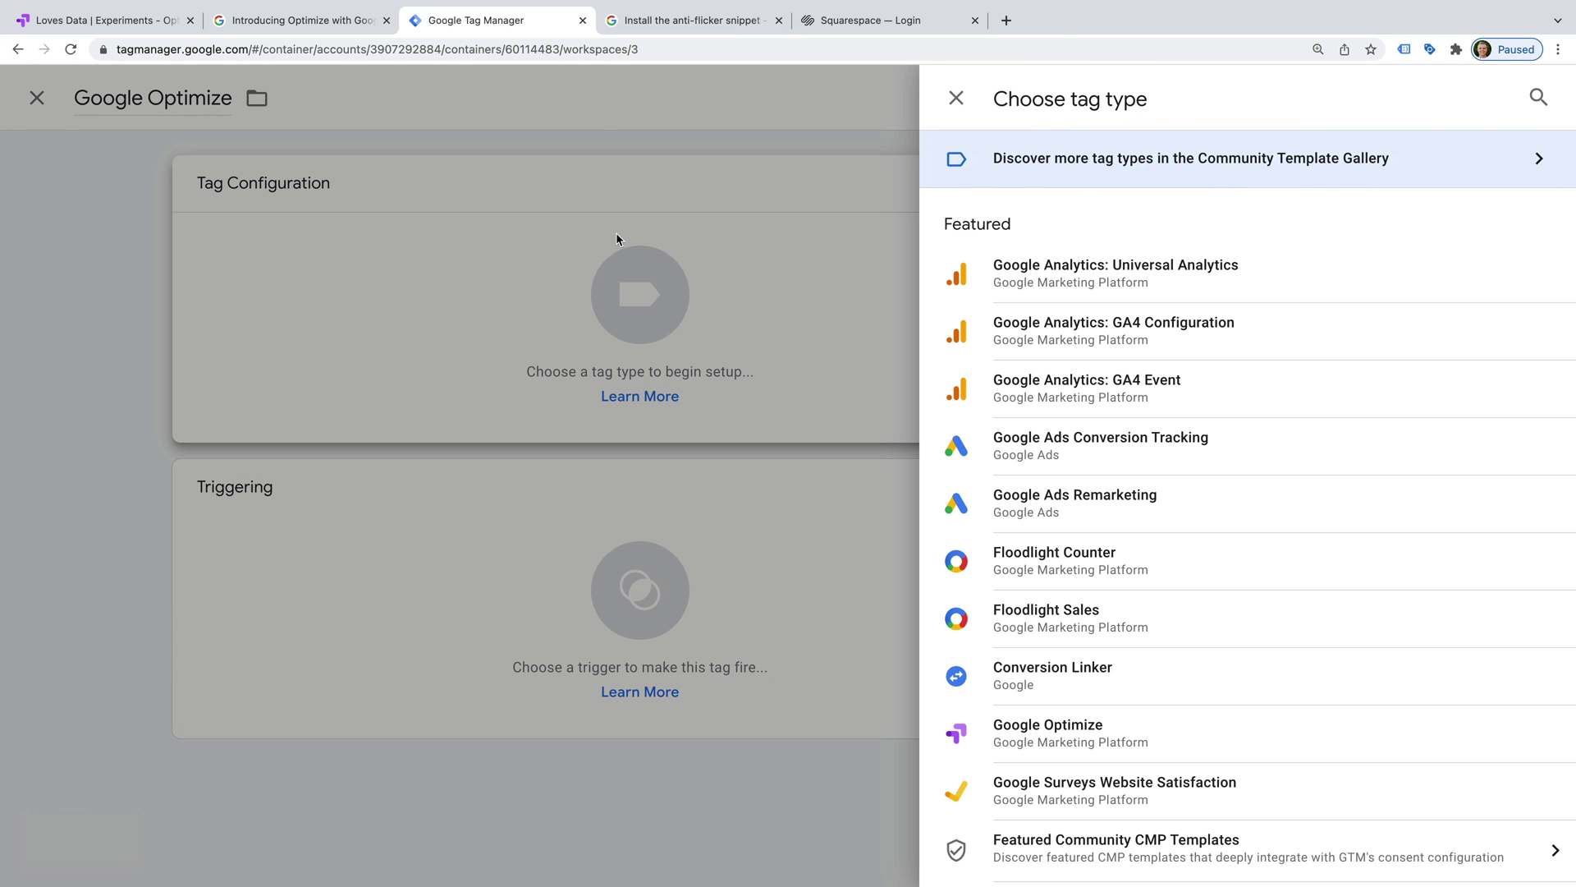
pyautogui.scroll(-3, 1124, 492)
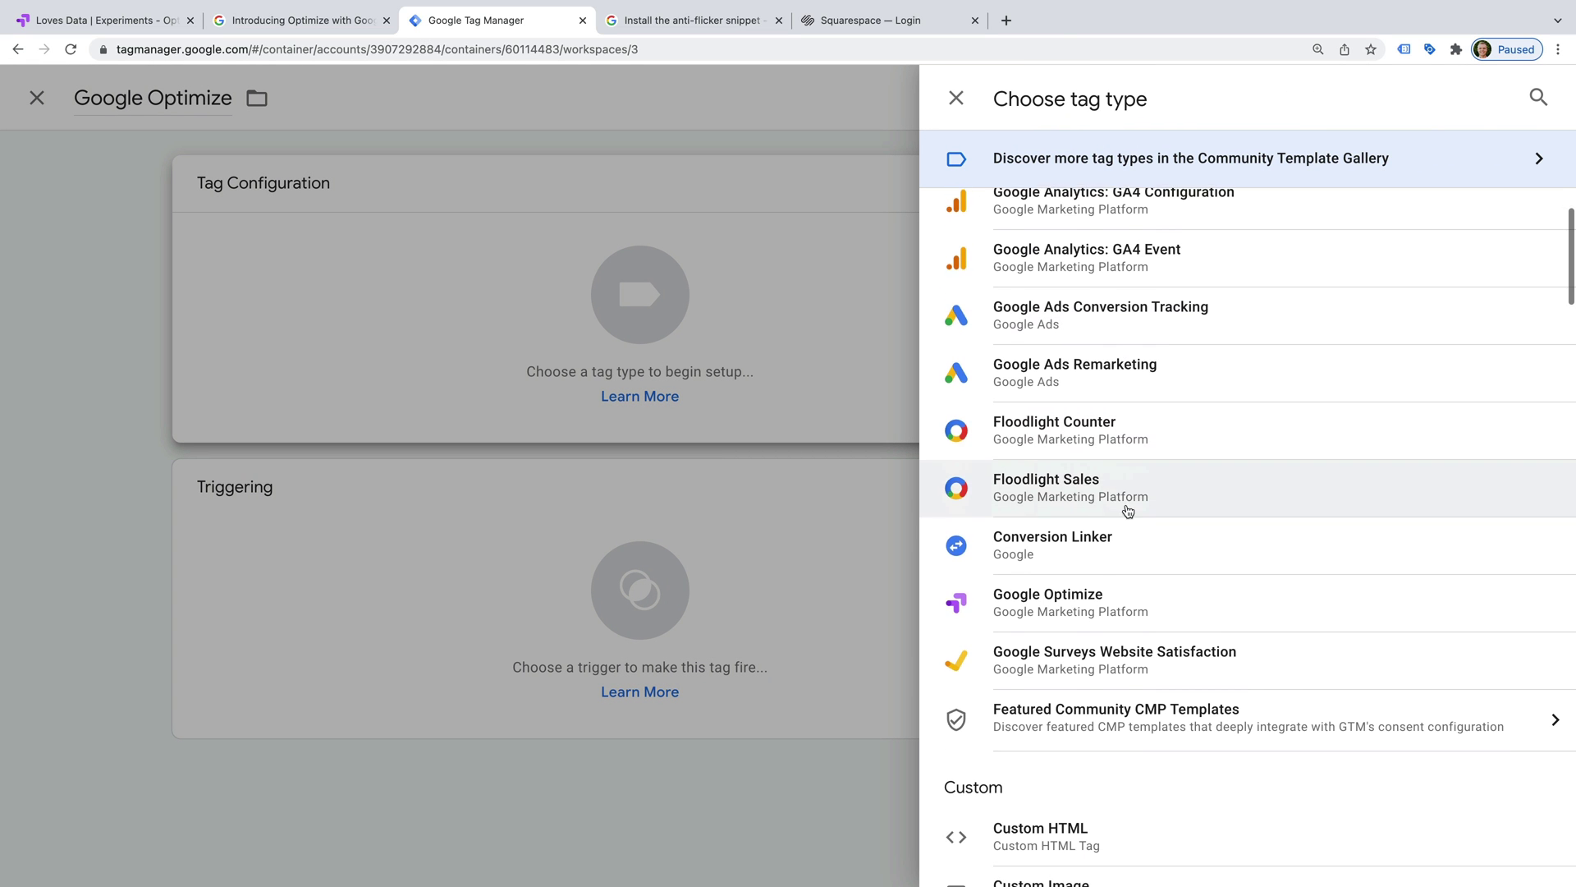
pyautogui.click(1167, 611)
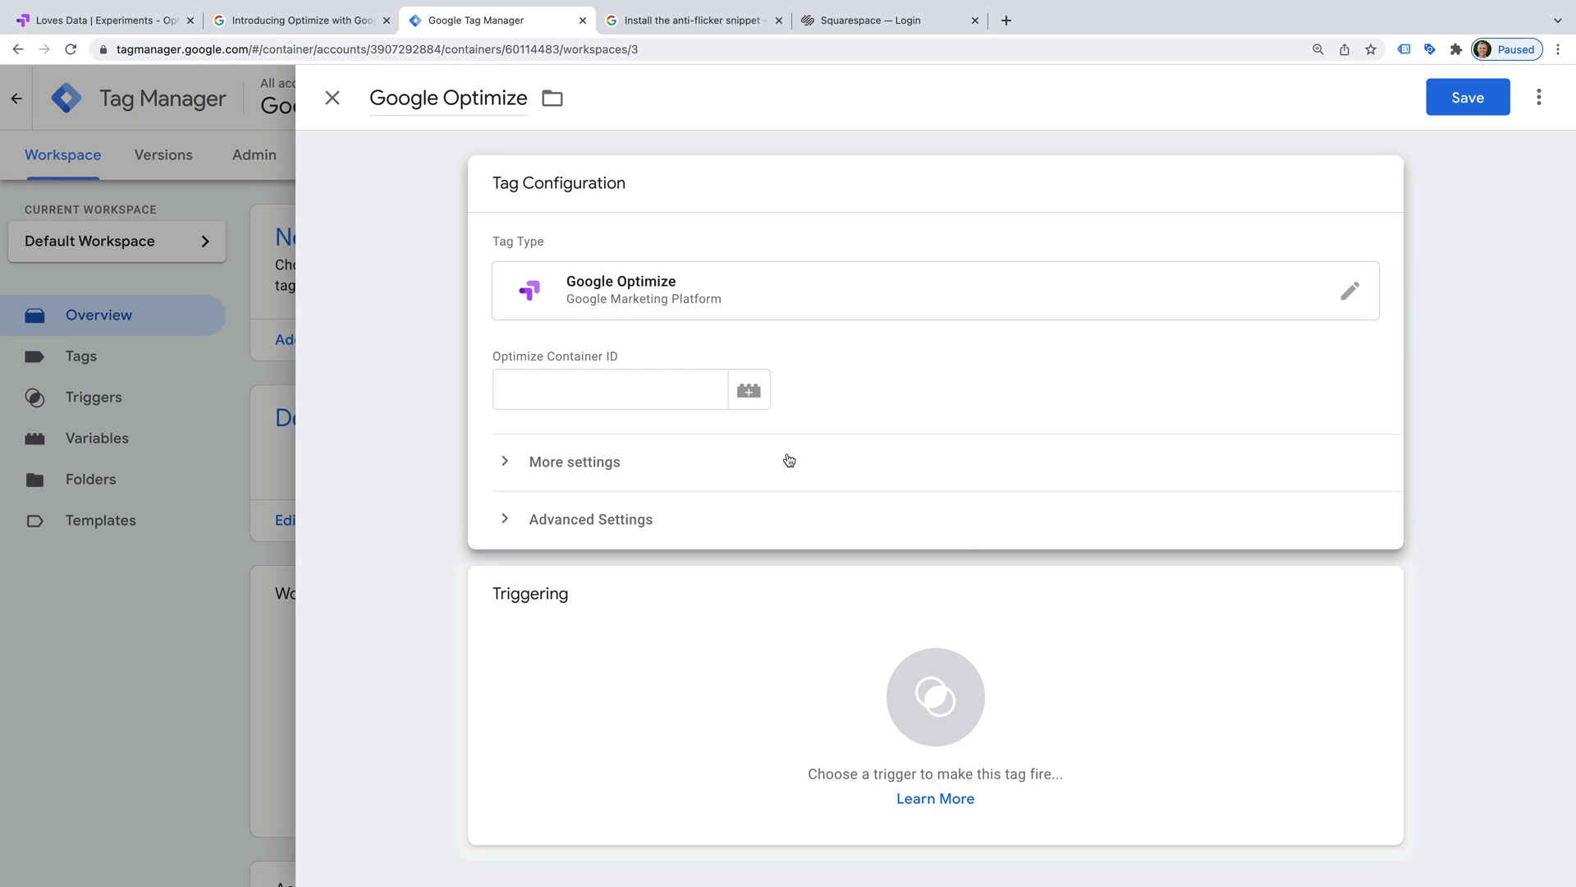
# Paste container ID OPT-WLGP4F8, set the All Pages trigger, and save the tag.
pyautogui.click(663, 394)
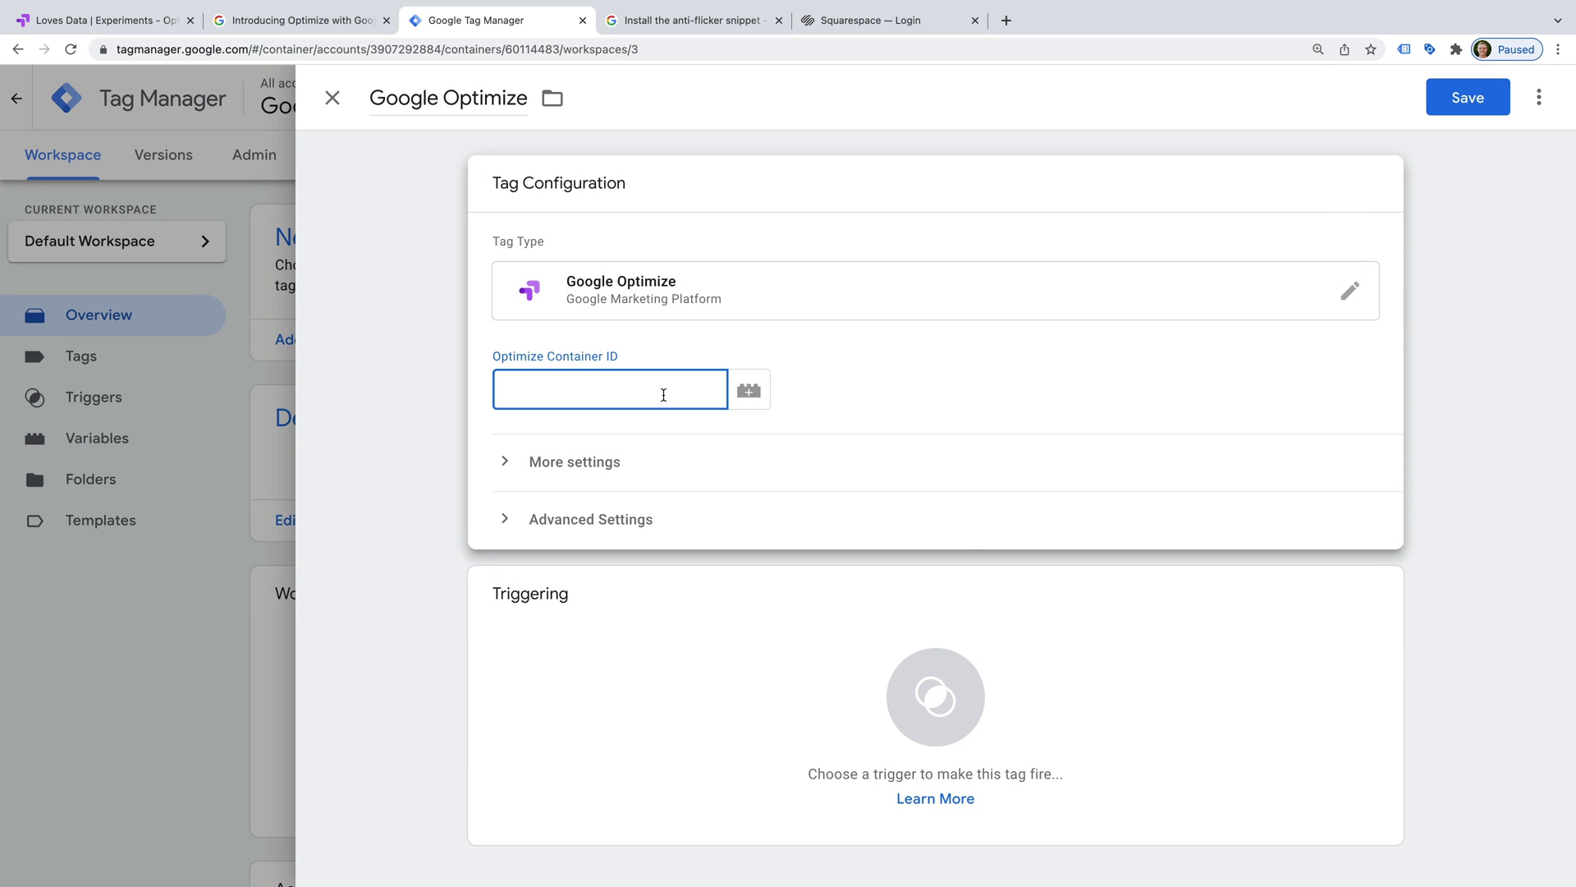
pyautogui.write('OPT-WLGP4F8')
pyautogui.click(679, 419)
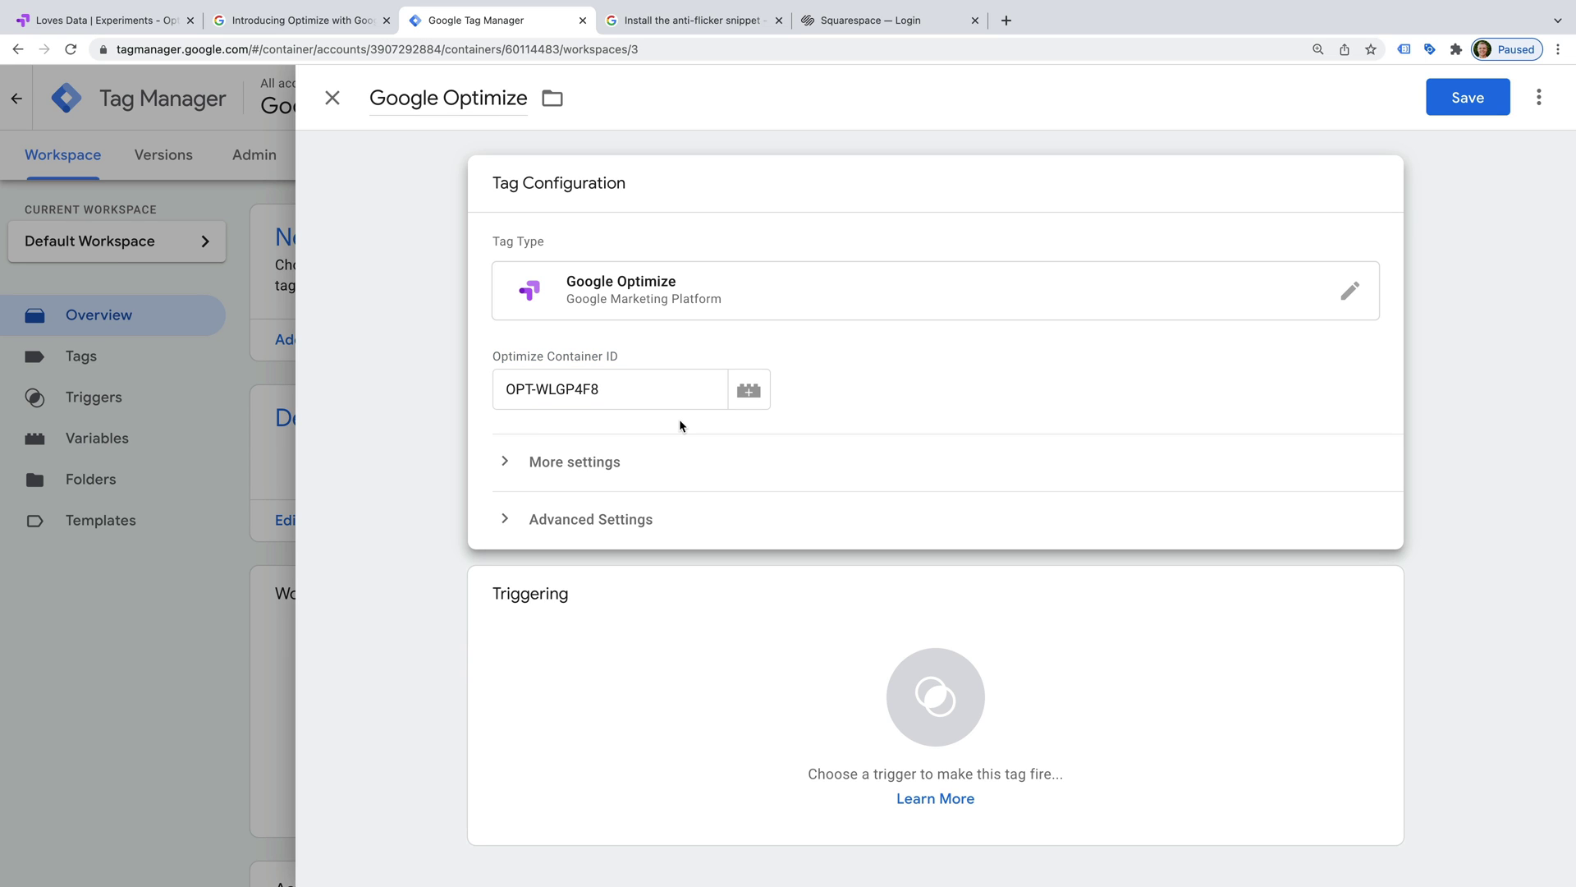
pyautogui.click(708, 617)
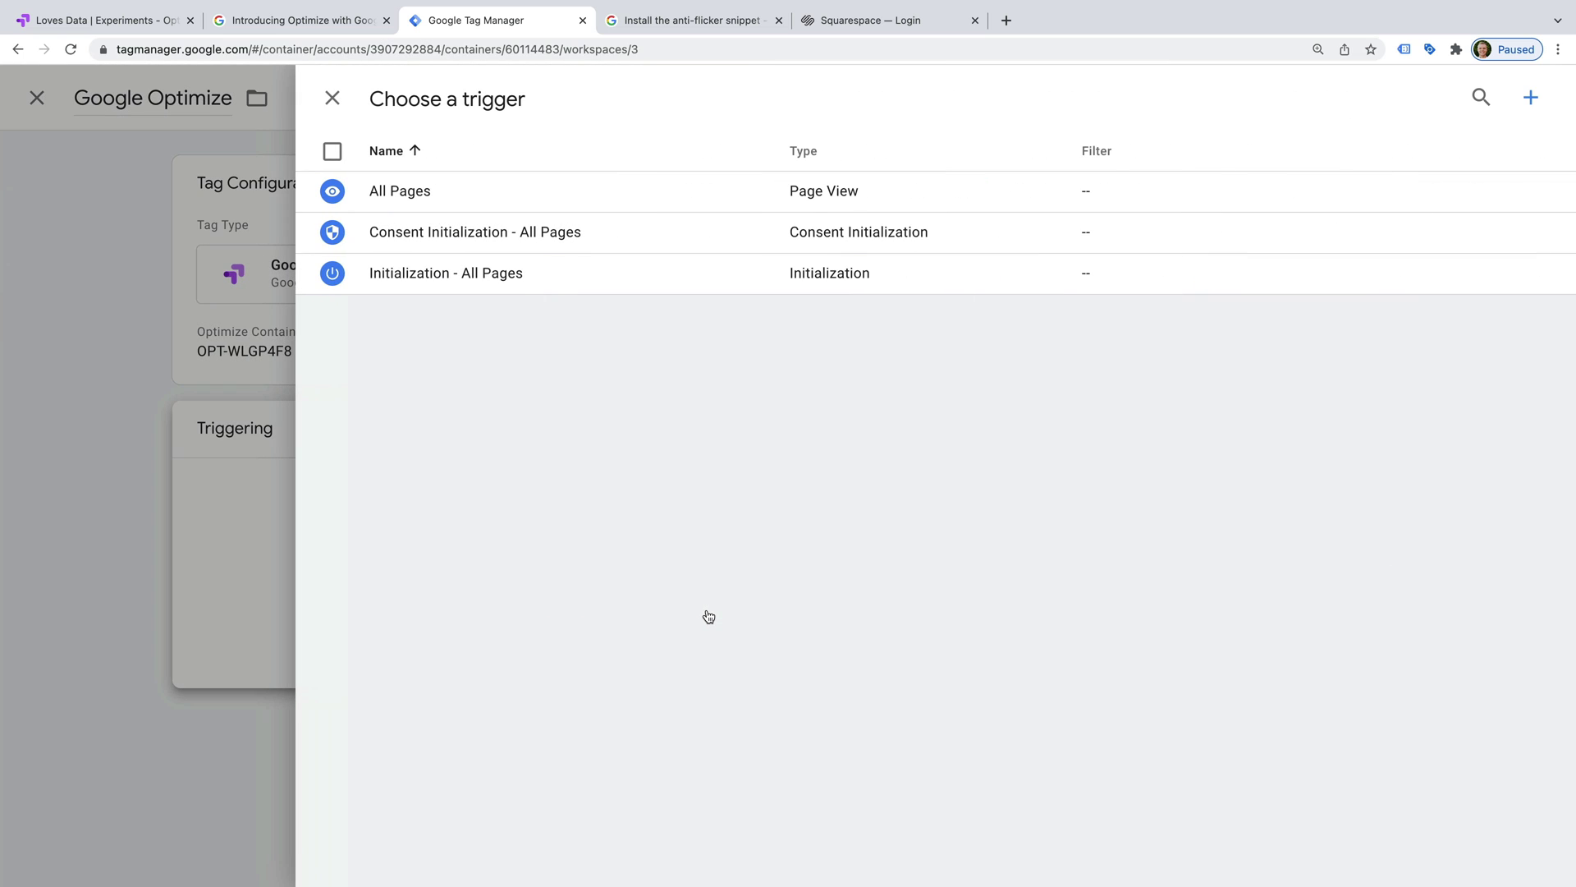
pyautogui.click(425, 191)
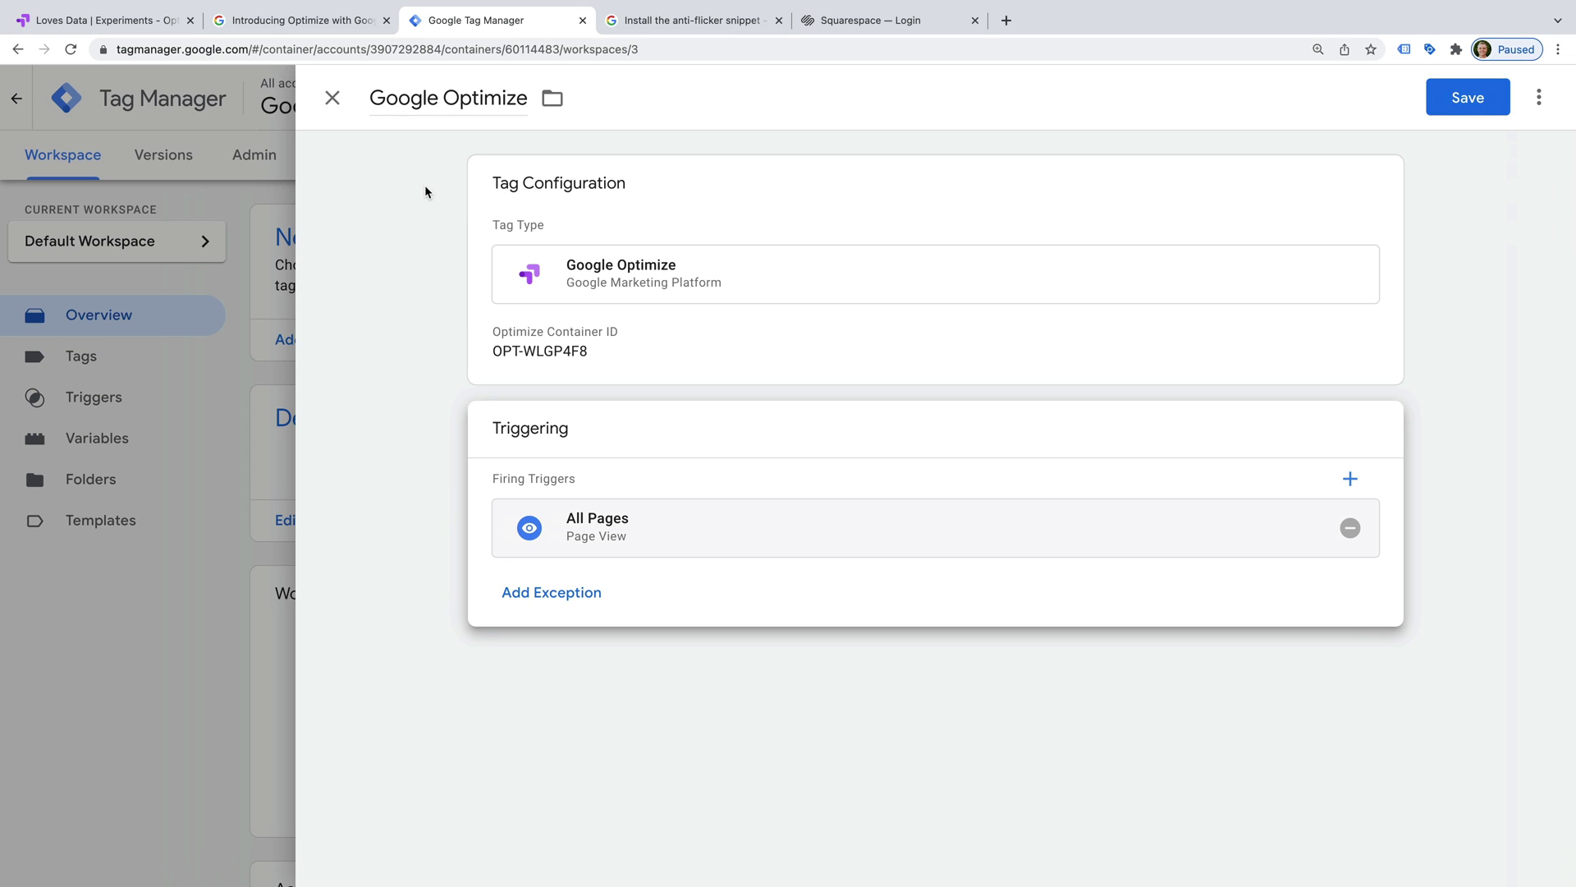
pyautogui.click(1499, 97)
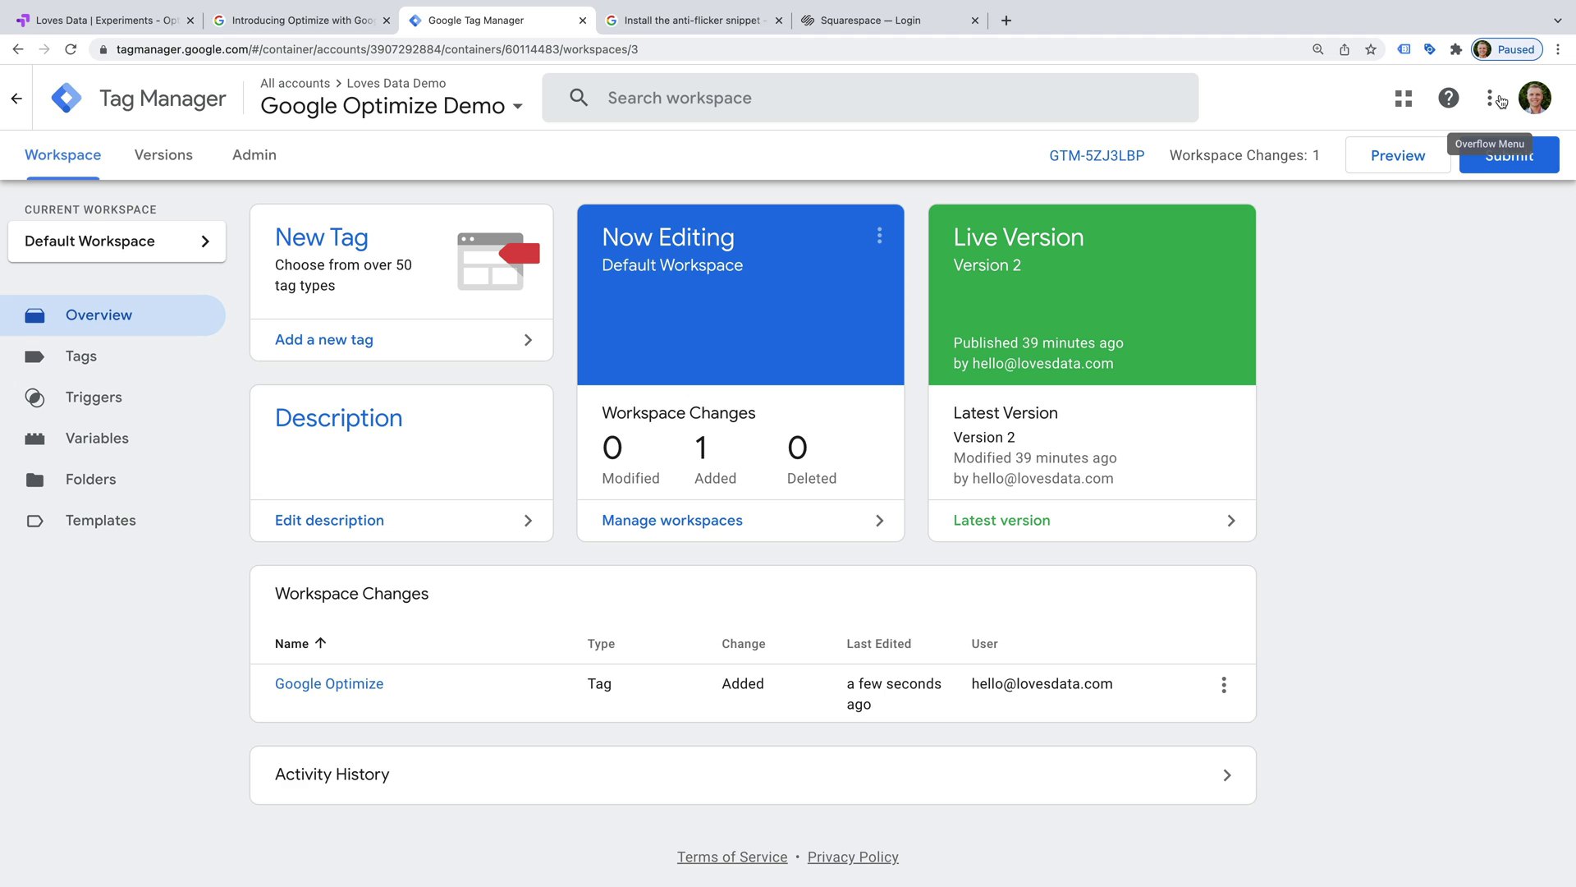
# Preview the site in Tag Assistant and confirm GTM-5ZJ3LBP fired the GA4 and Optimize tags.
pyautogui.click(1412, 157)
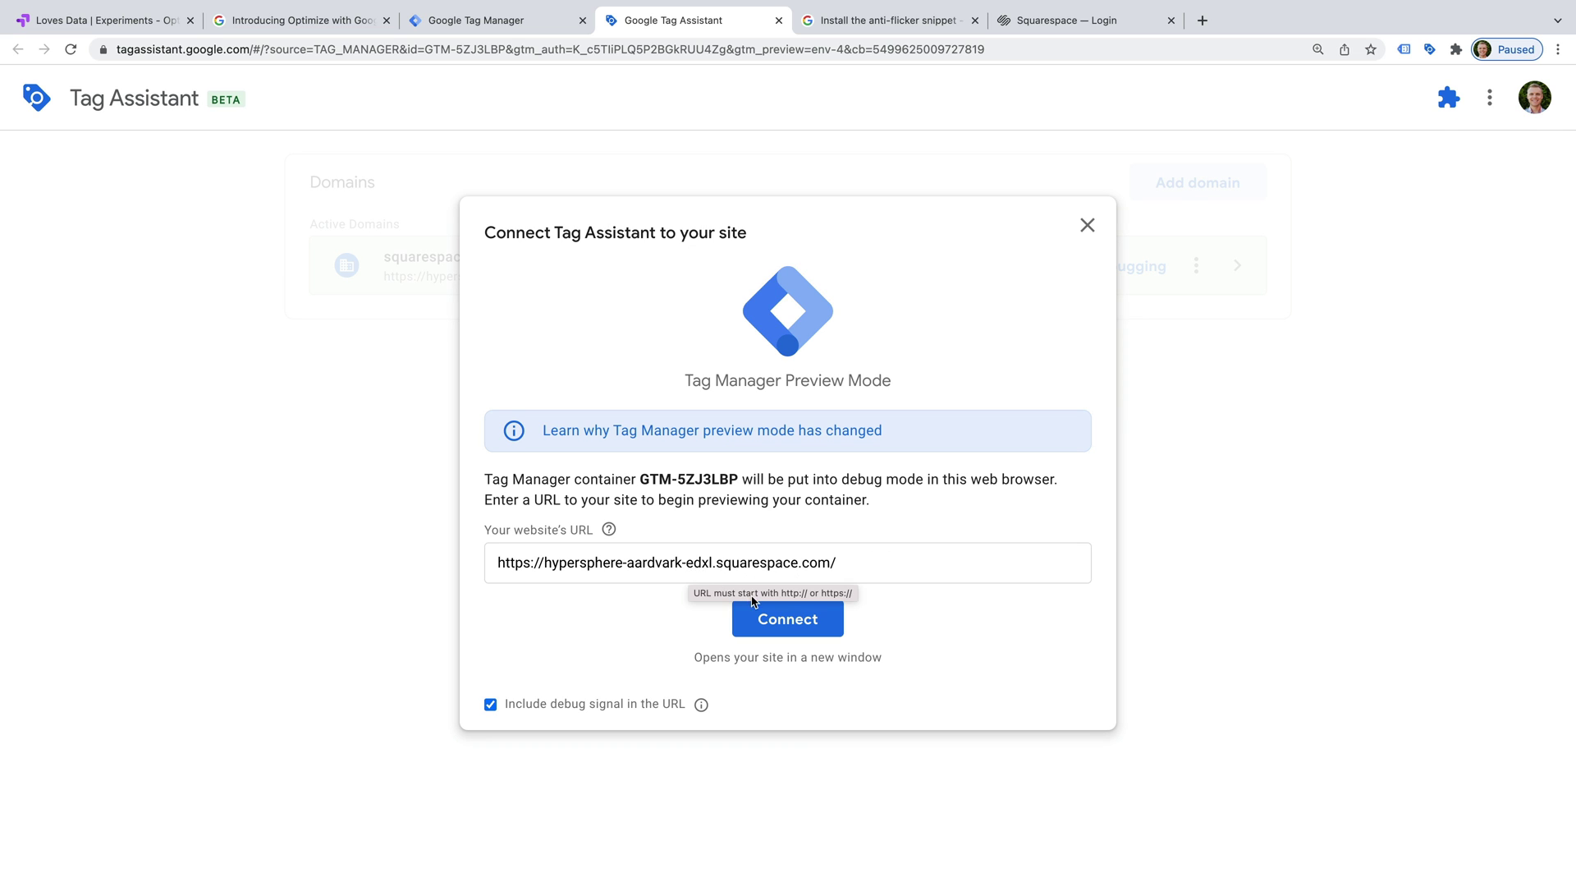
pyautogui.click(826, 631)
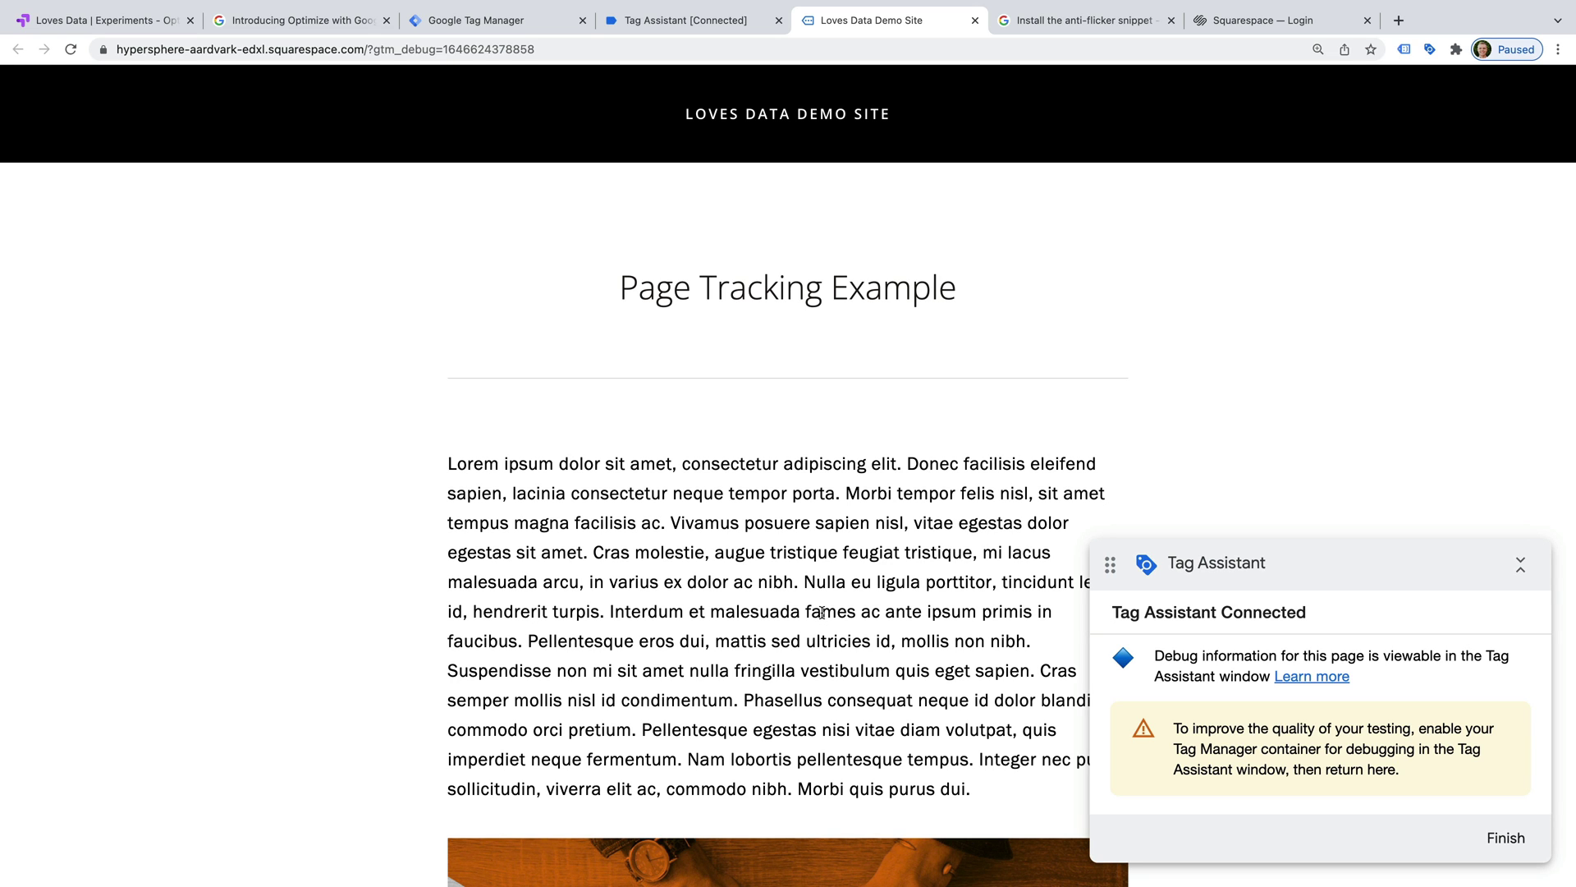
pyautogui.click(700, 23)
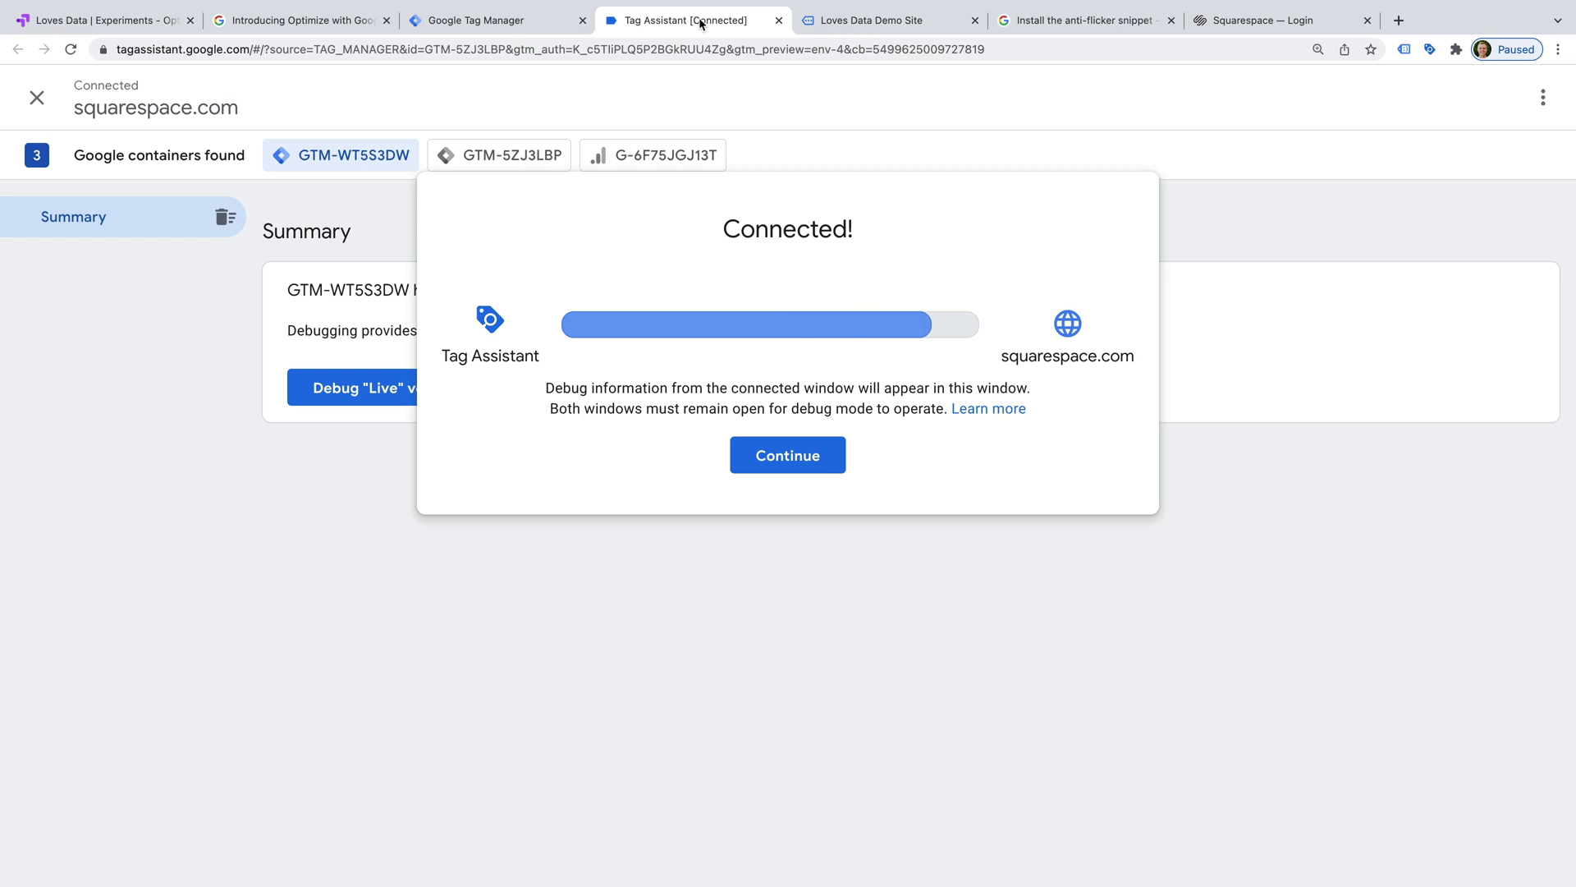
pyautogui.click(782, 457)
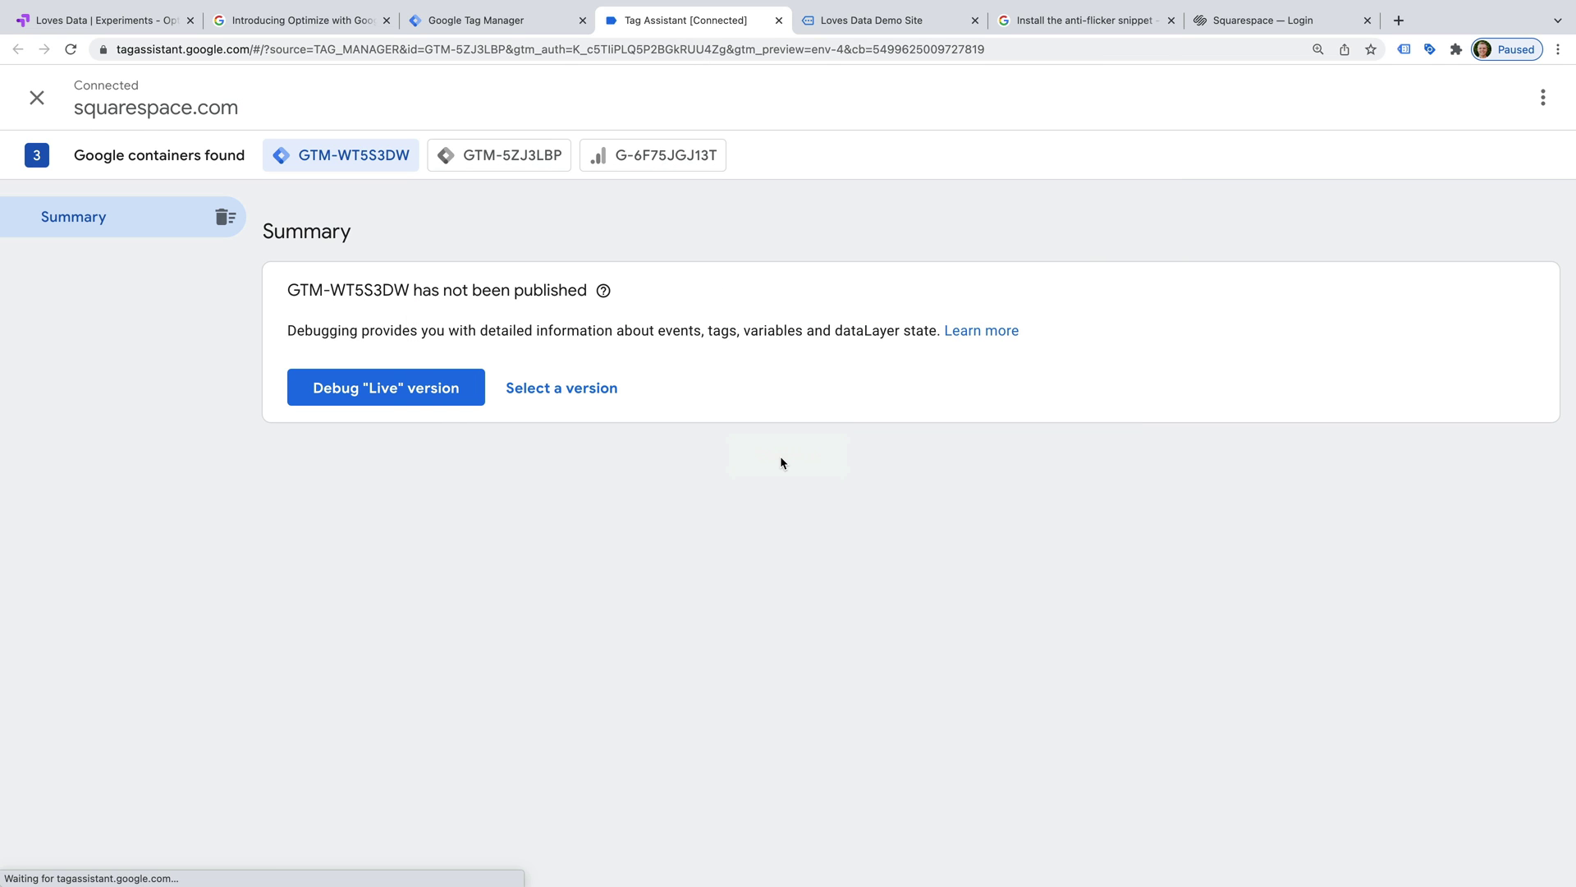
pyautogui.click(546, 155)
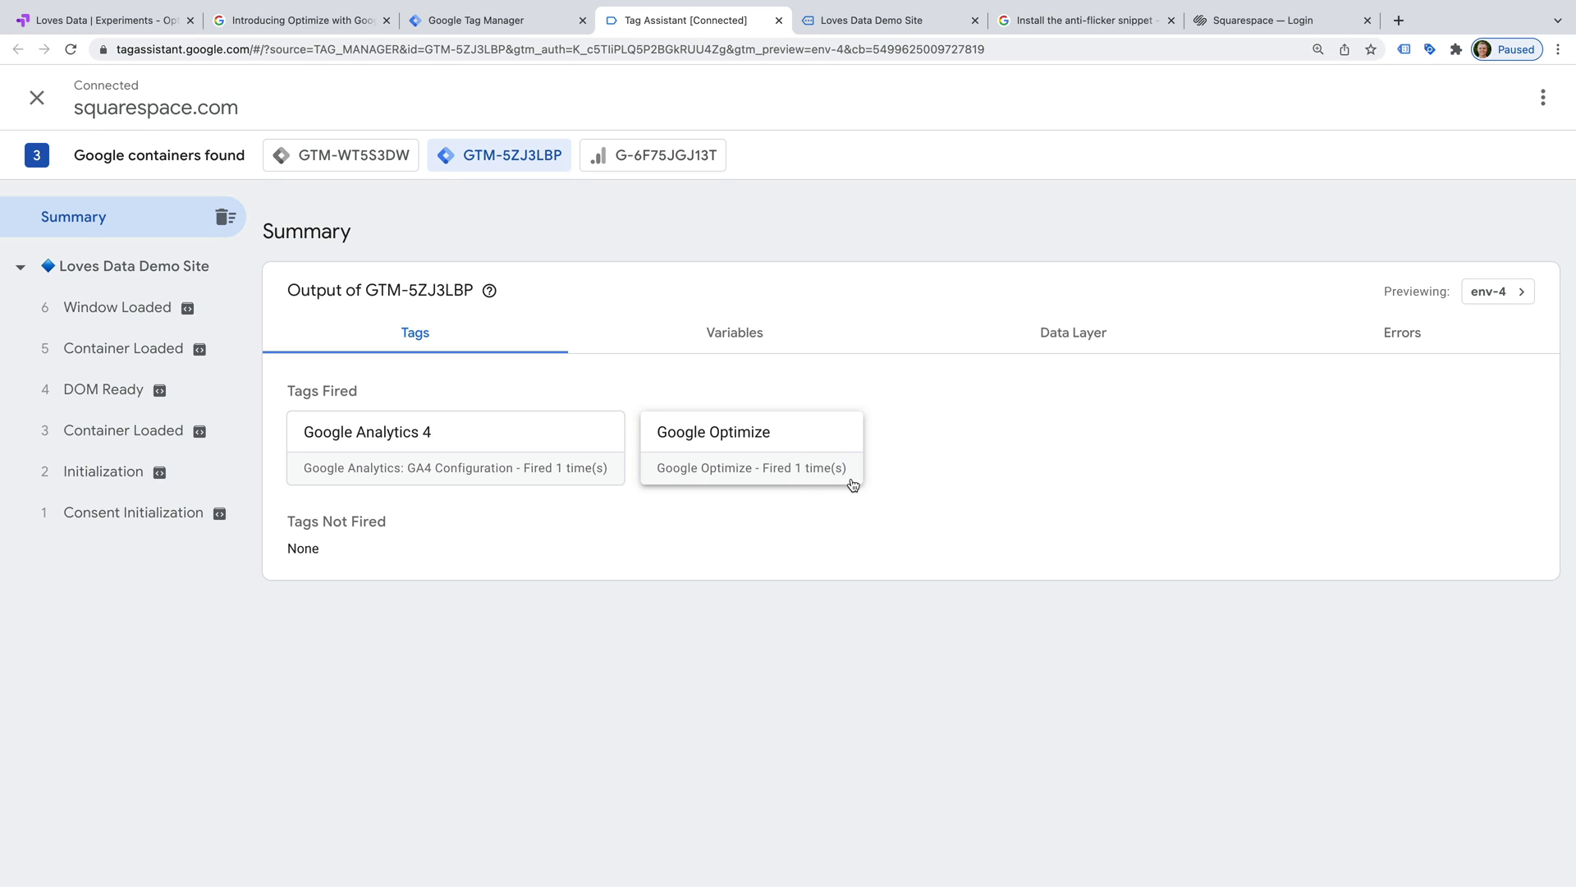
pyautogui.click(533, 19)
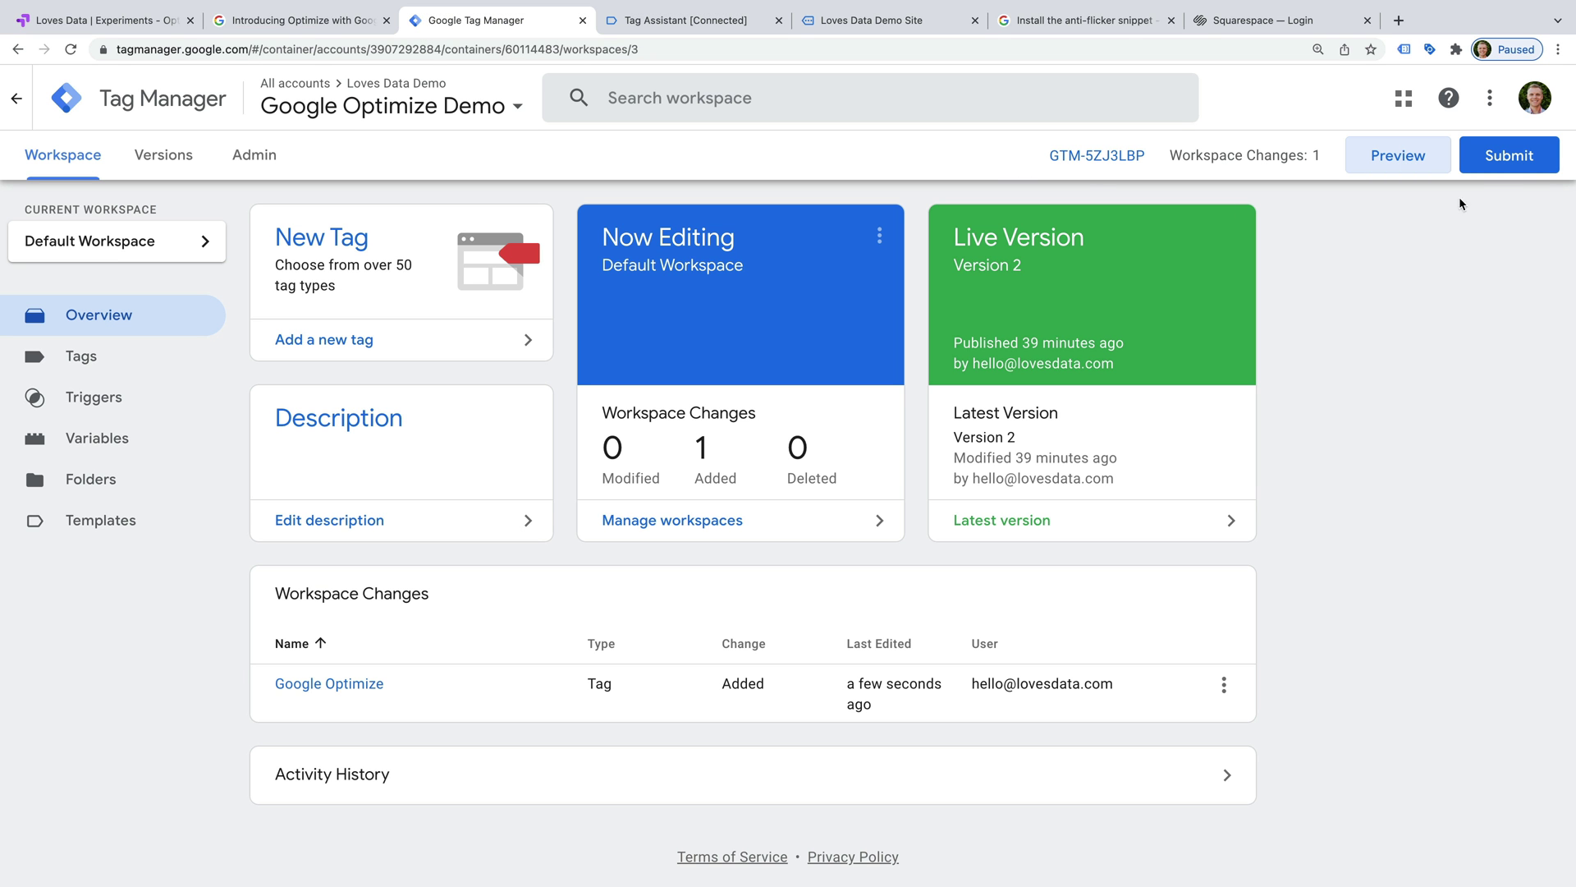
# Submit and publish the workspace as the version 'Added Google Optimize'.
pyautogui.click(1512, 163)
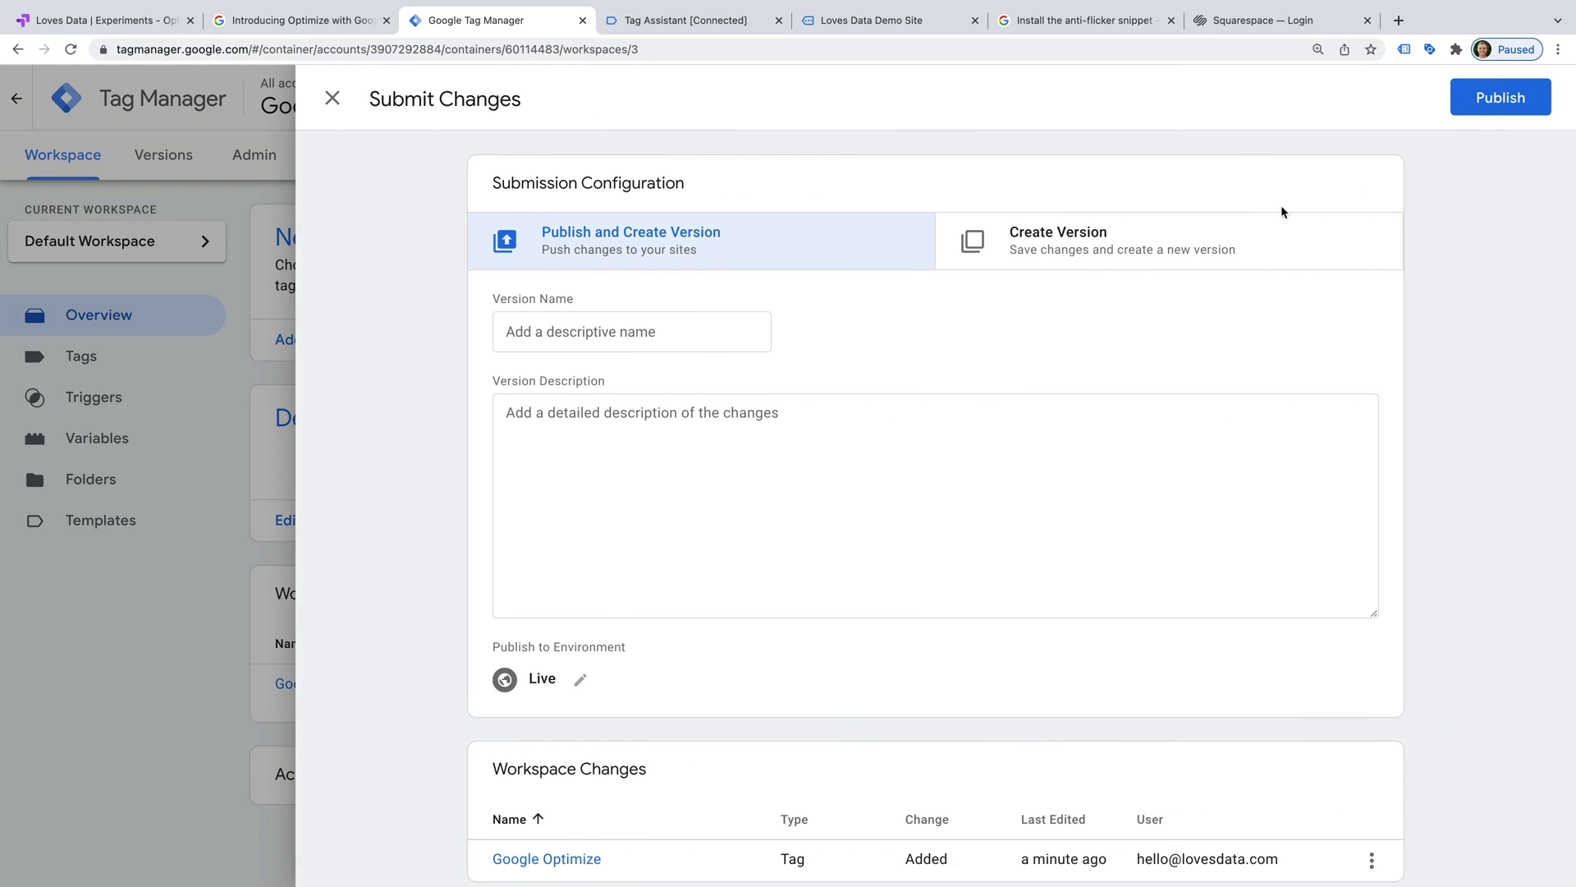
pyautogui.click(665, 328)
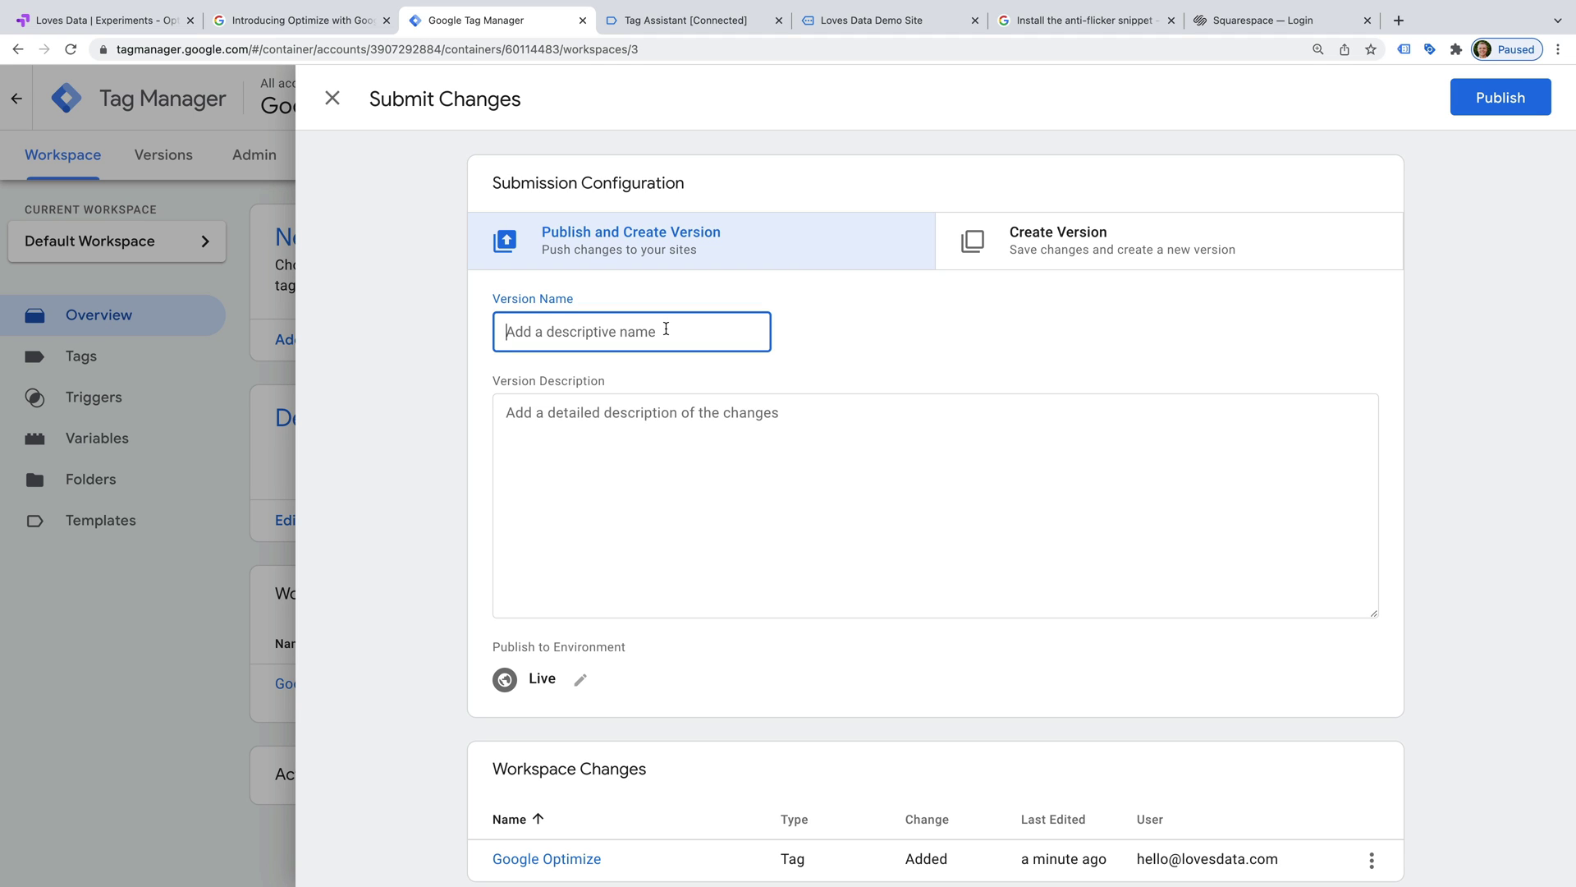
pyautogui.write('Added Google O')
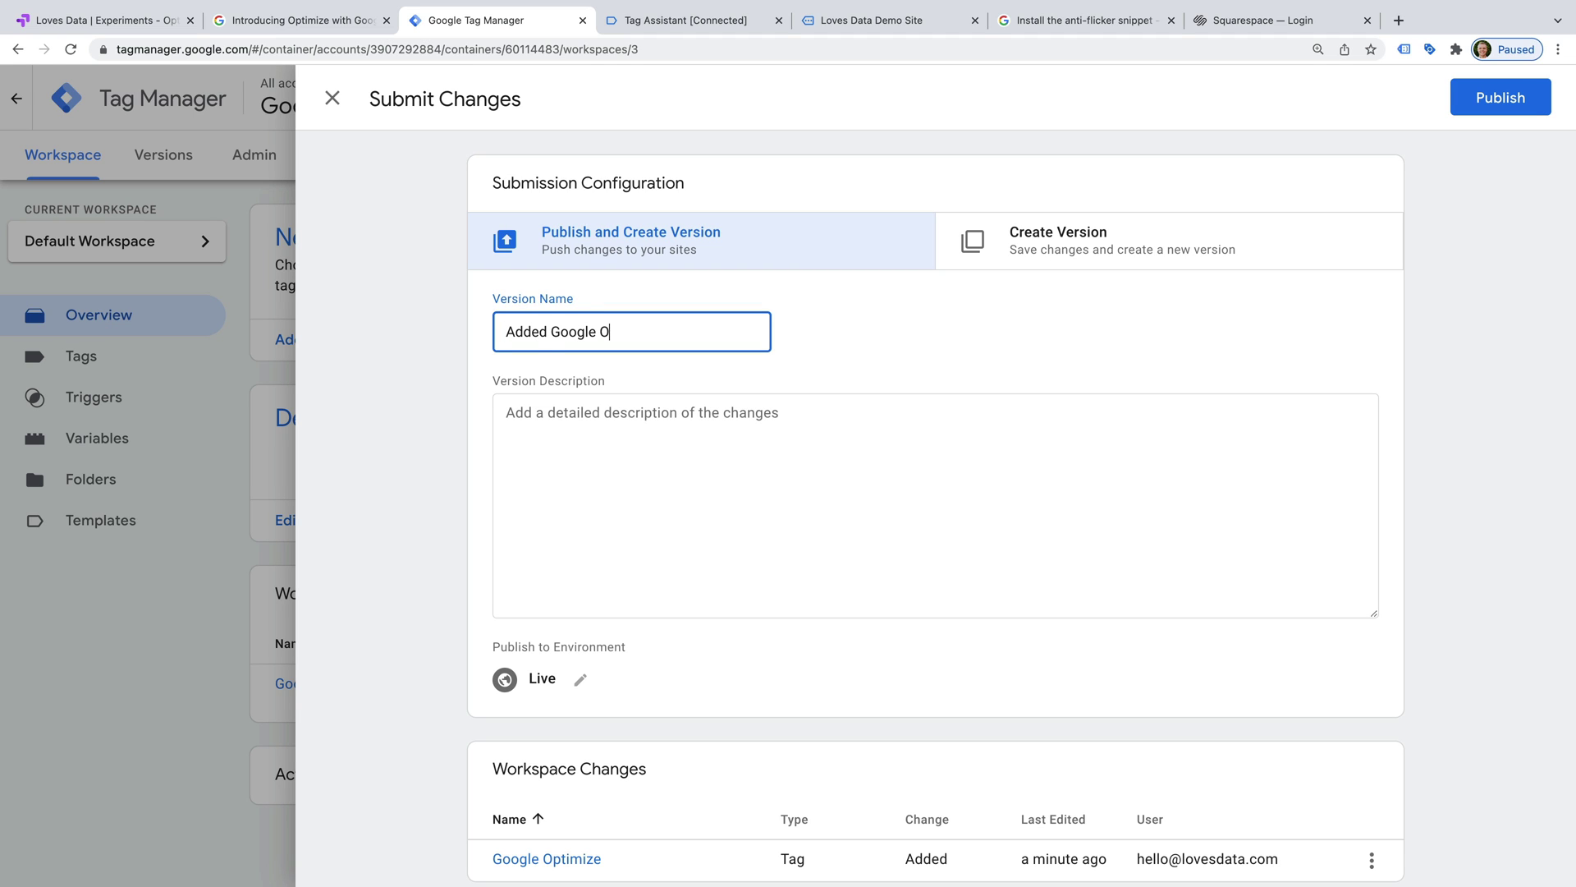
pyautogui.write('ptimize')
pyautogui.click(1499, 104)
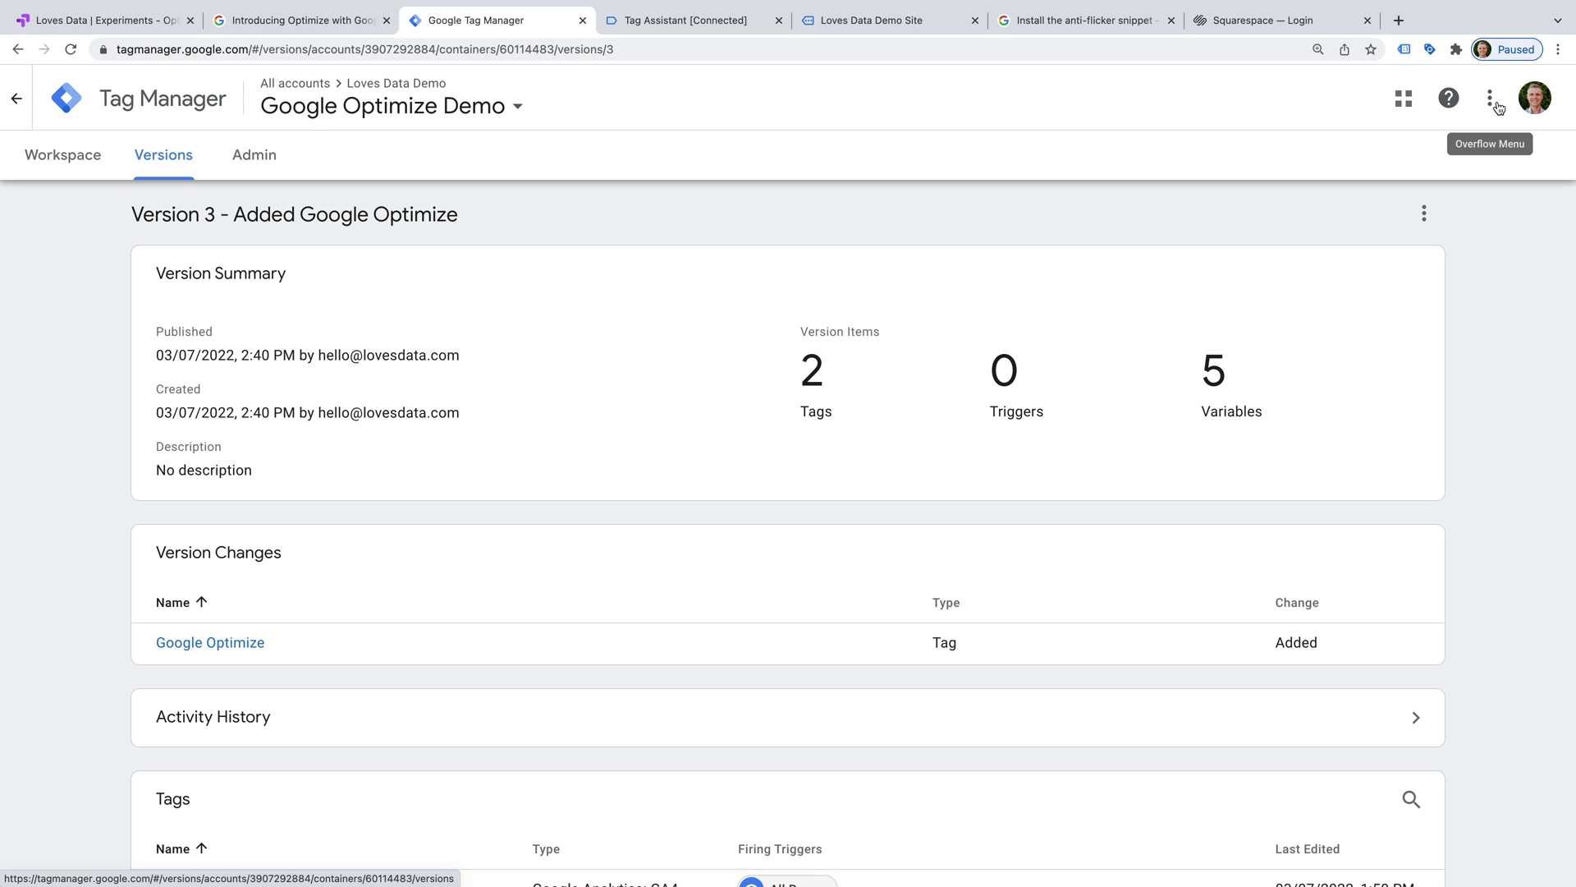
# In the 'Install the anti-flicker snippet' article, select the example snippet from <!-- to </script>.
pyautogui.click(1058, 20)
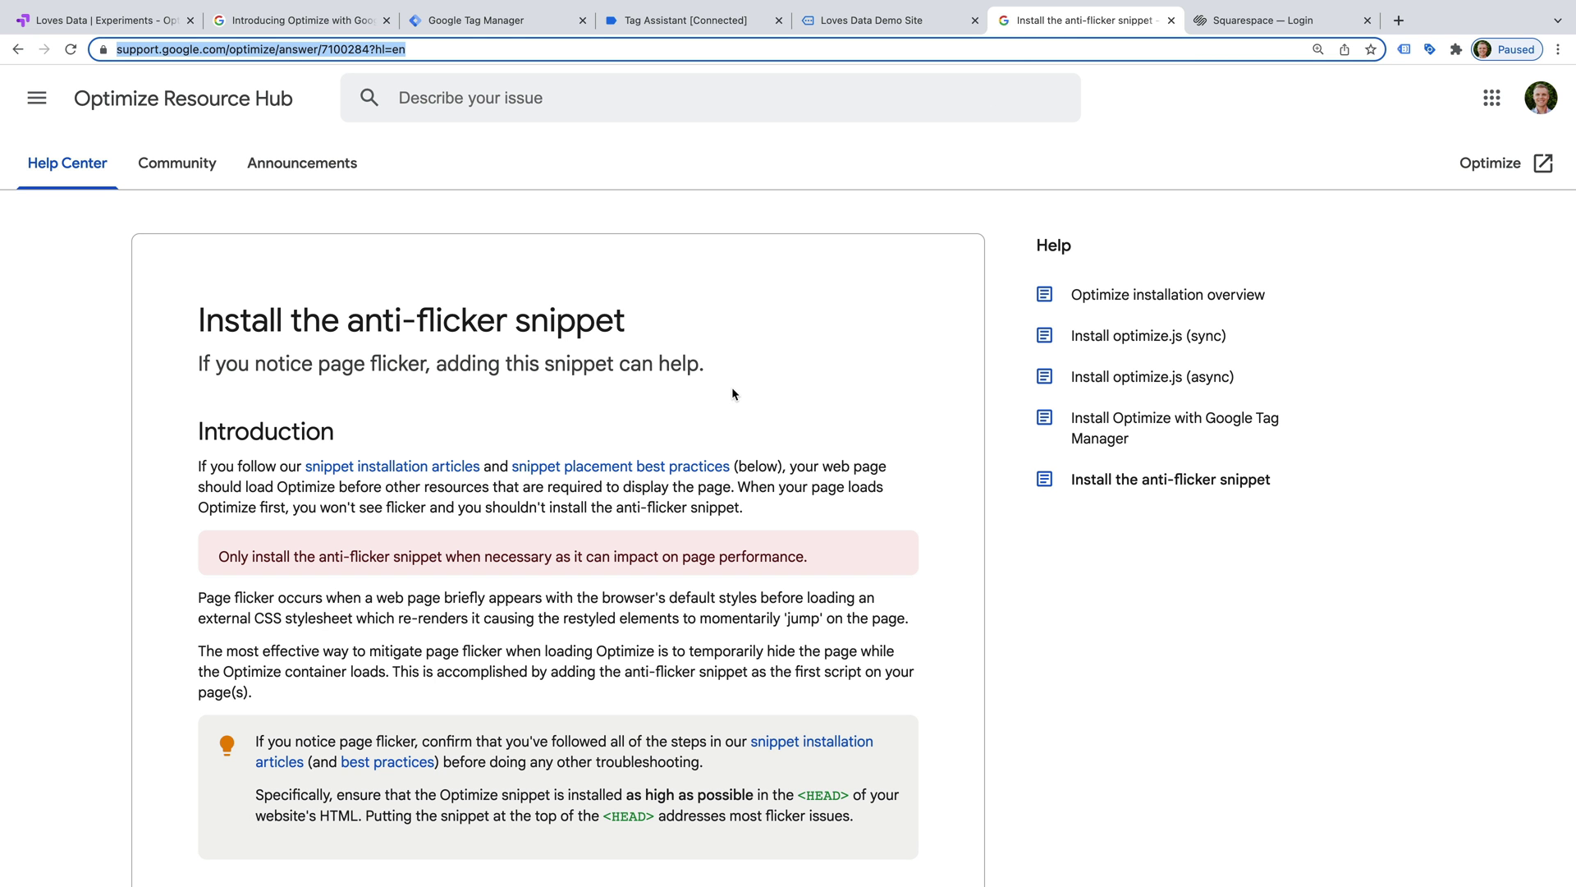
pyautogui.scroll(-15, 733, 393)
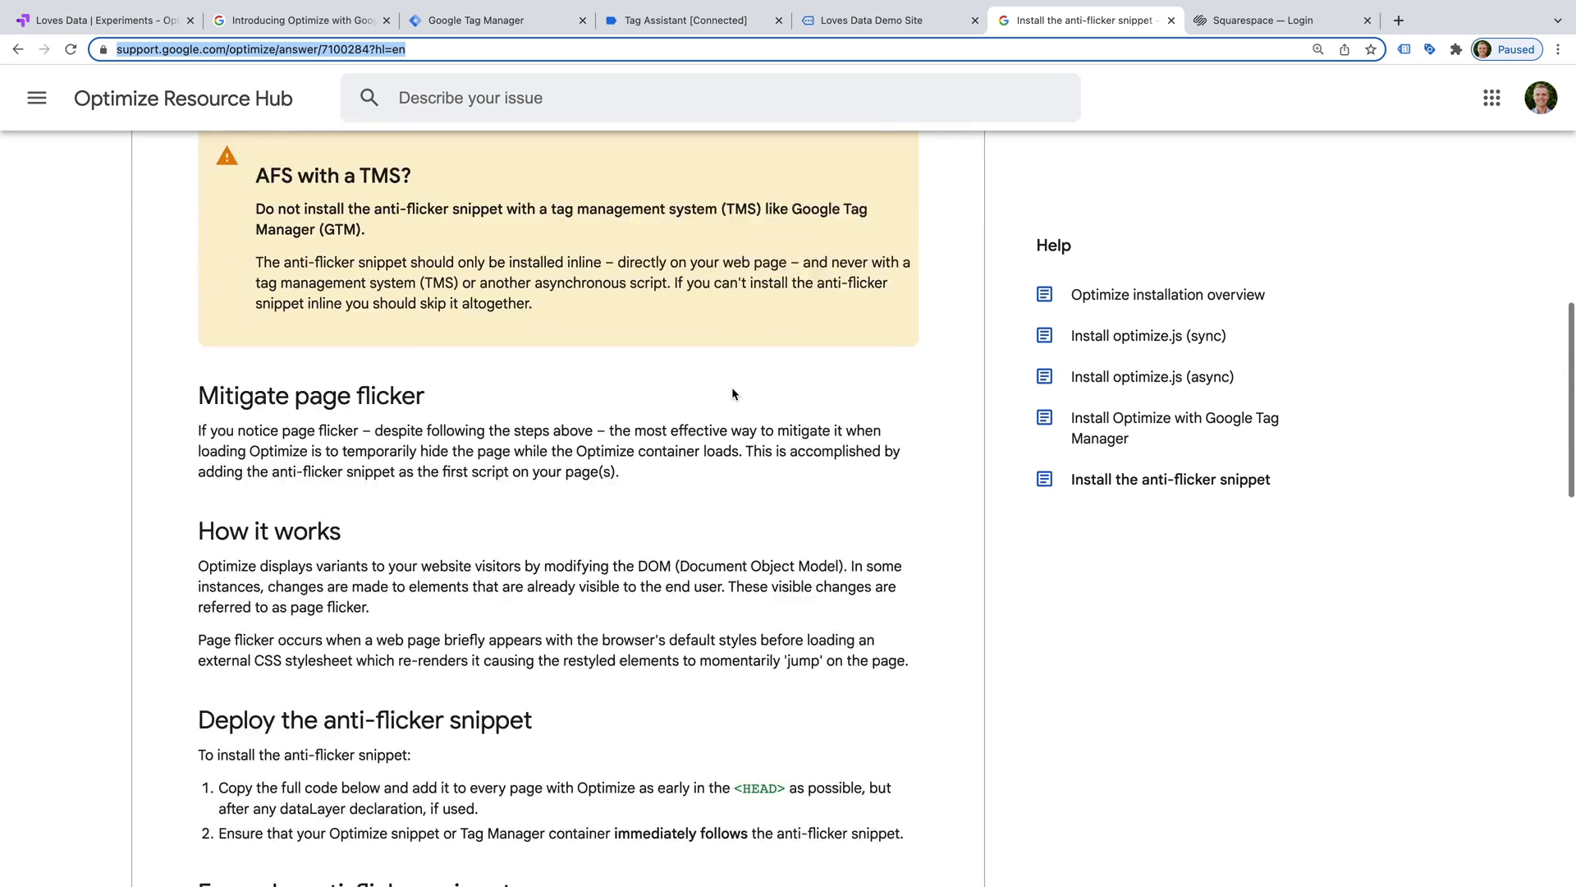
pyautogui.scroll(-6, 733, 393)
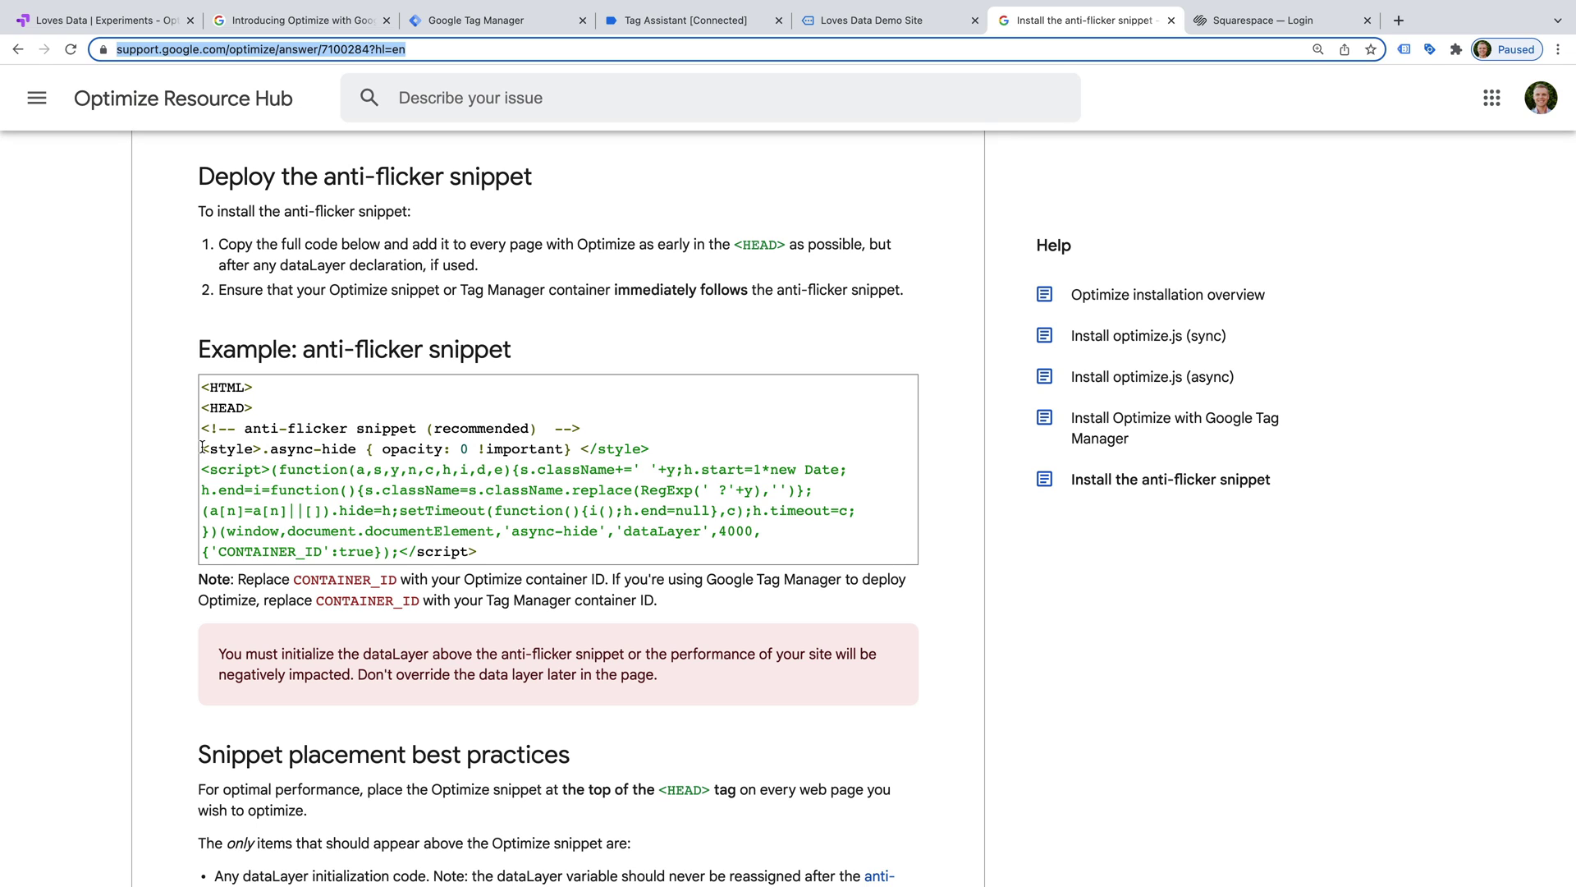
pyautogui.click(203, 447)
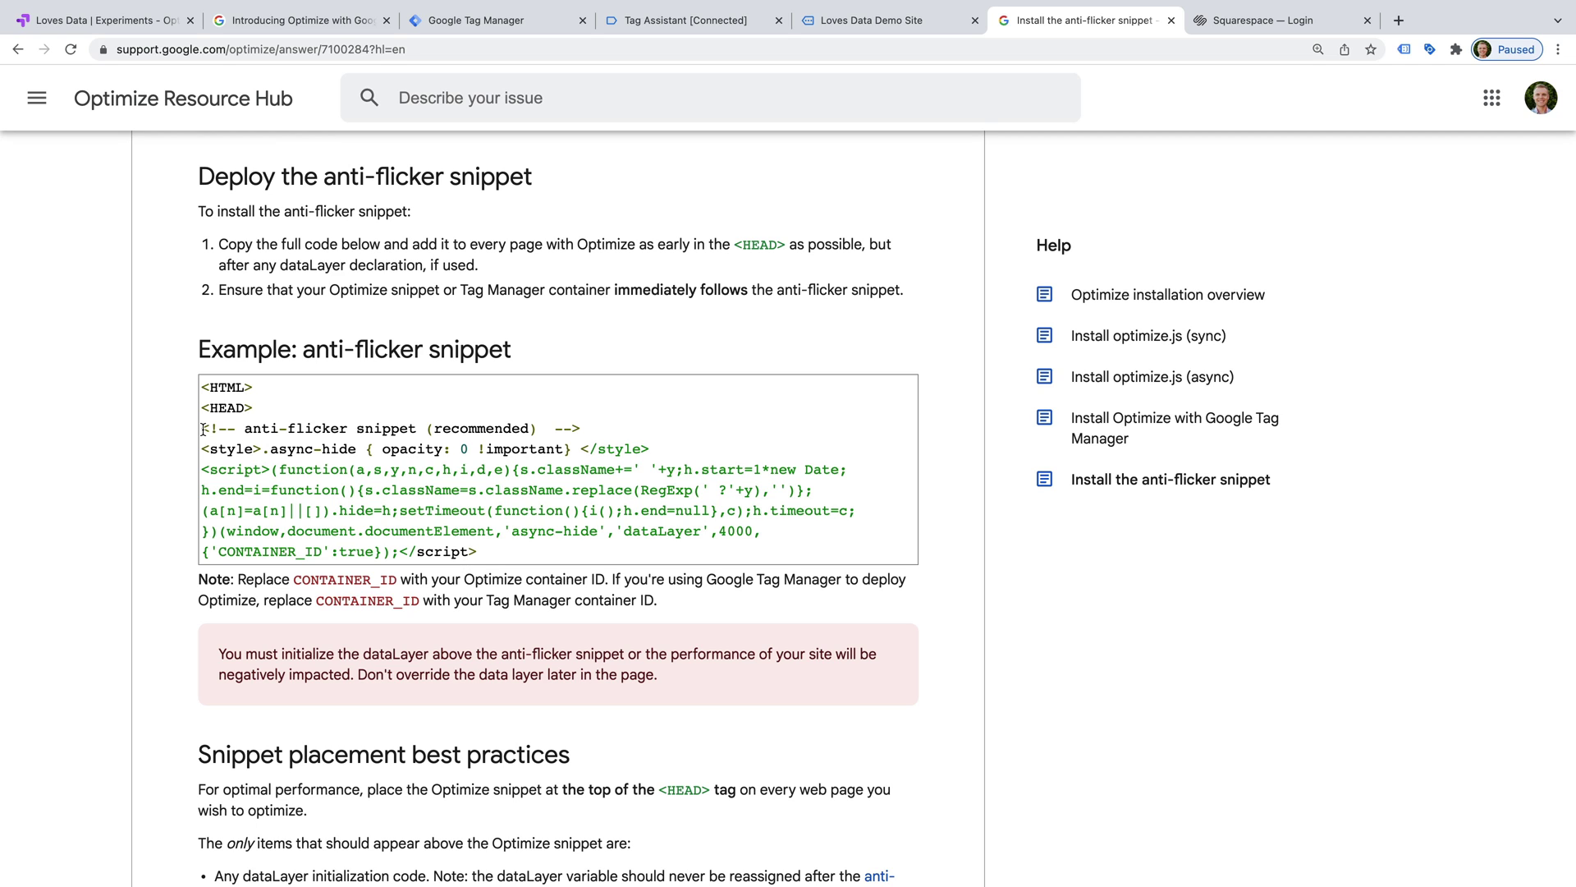
pyautogui.moveTo(203, 428); pyautogui.dragTo(534, 562)
pyautogui.press('super+c')
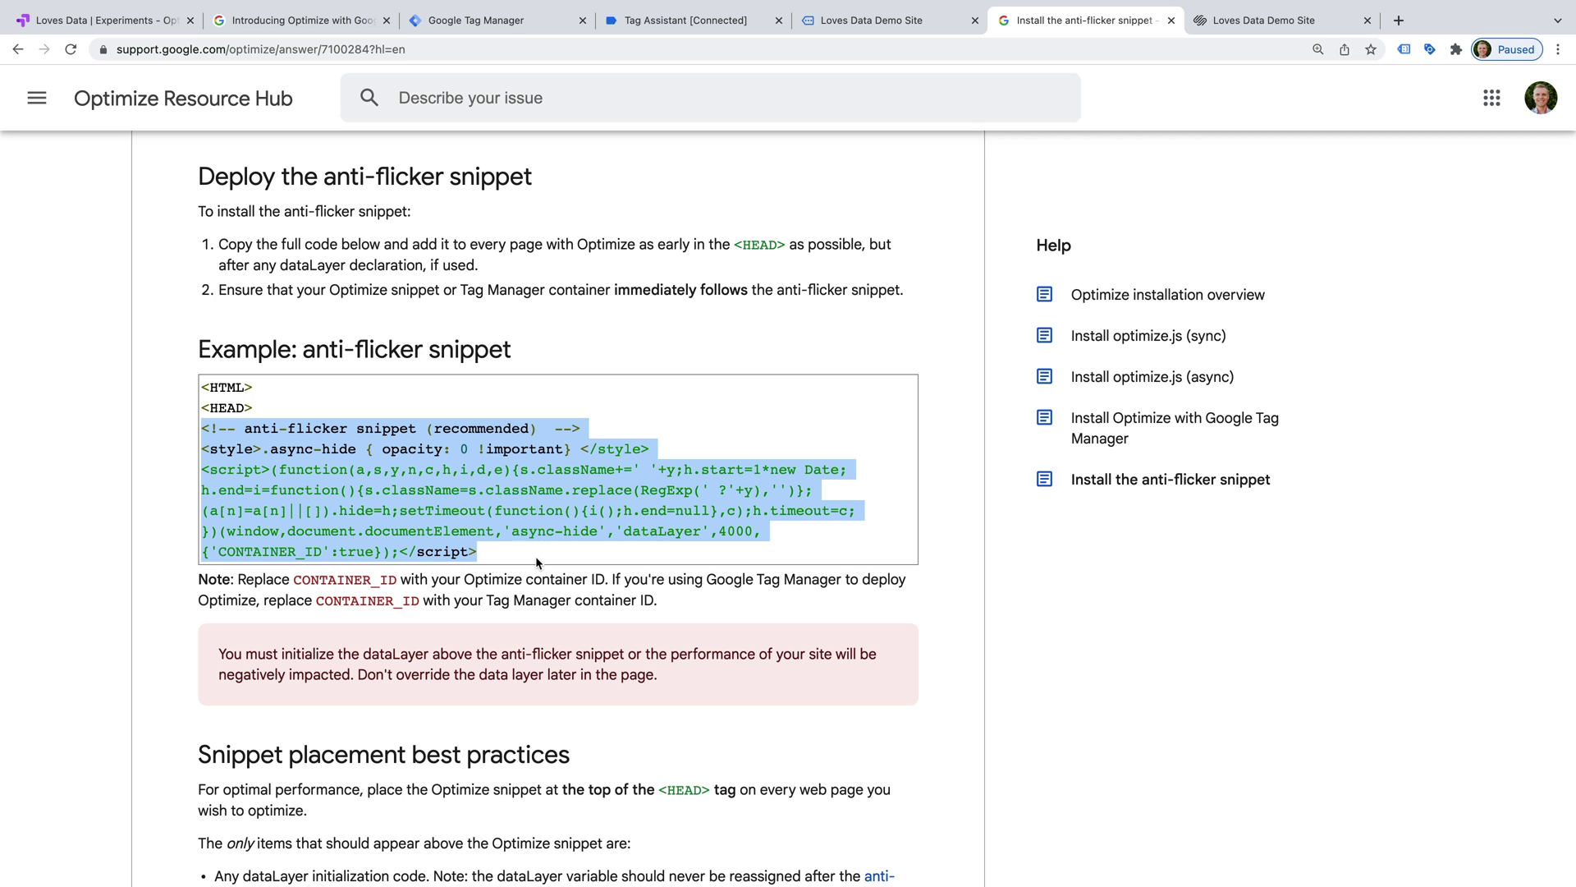
# Paste the anti-flicker snippet on a new line above the Tag Manager header code.
pyautogui.click(1238, 22)
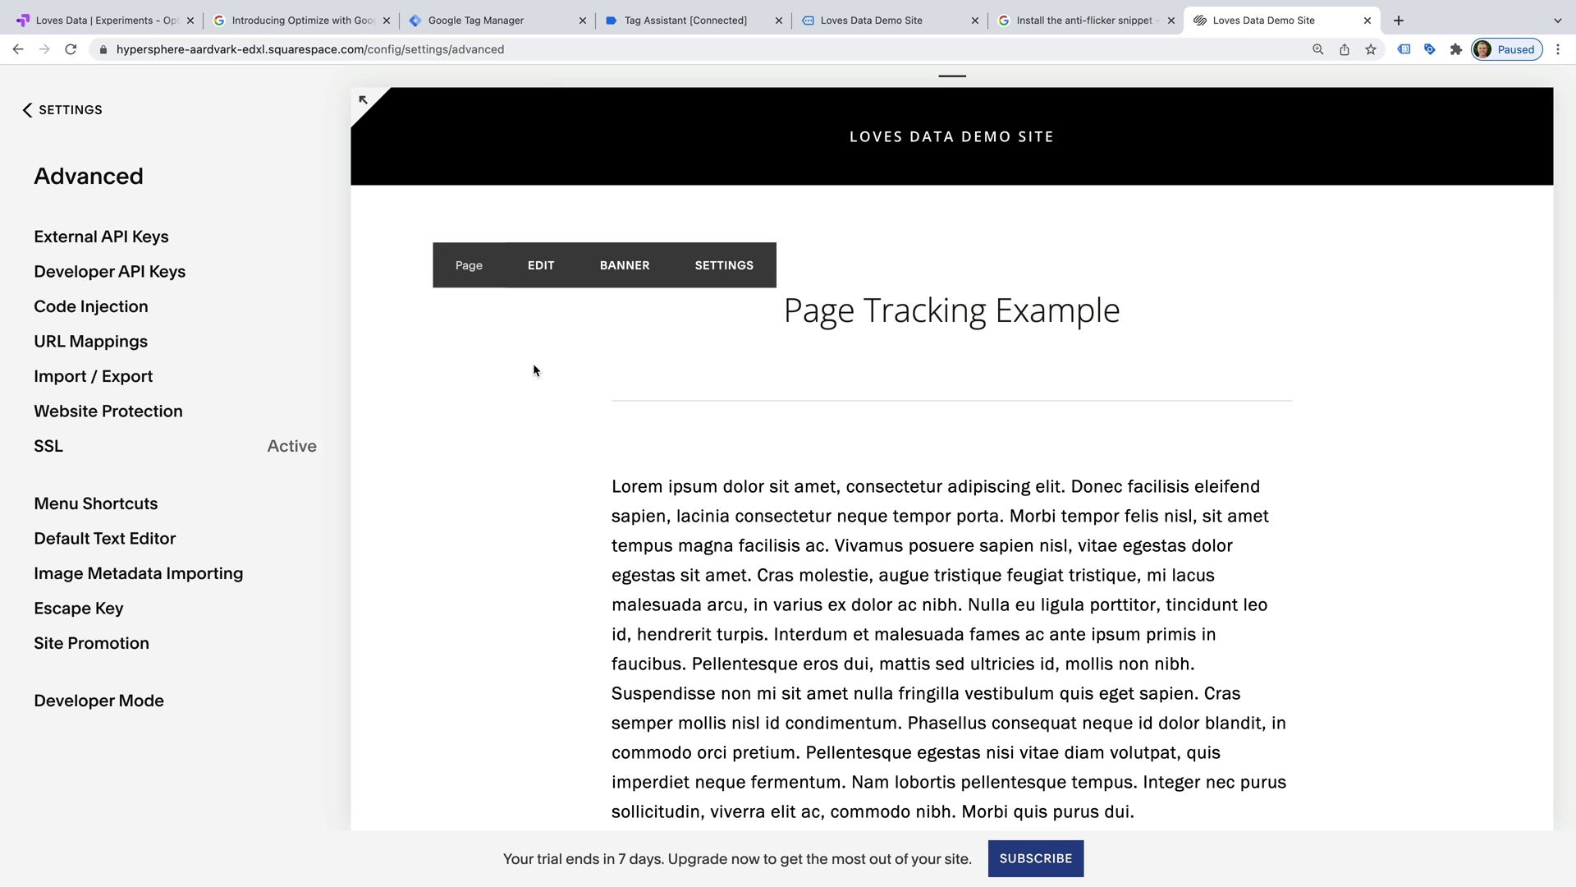
pyautogui.click(75, 308)
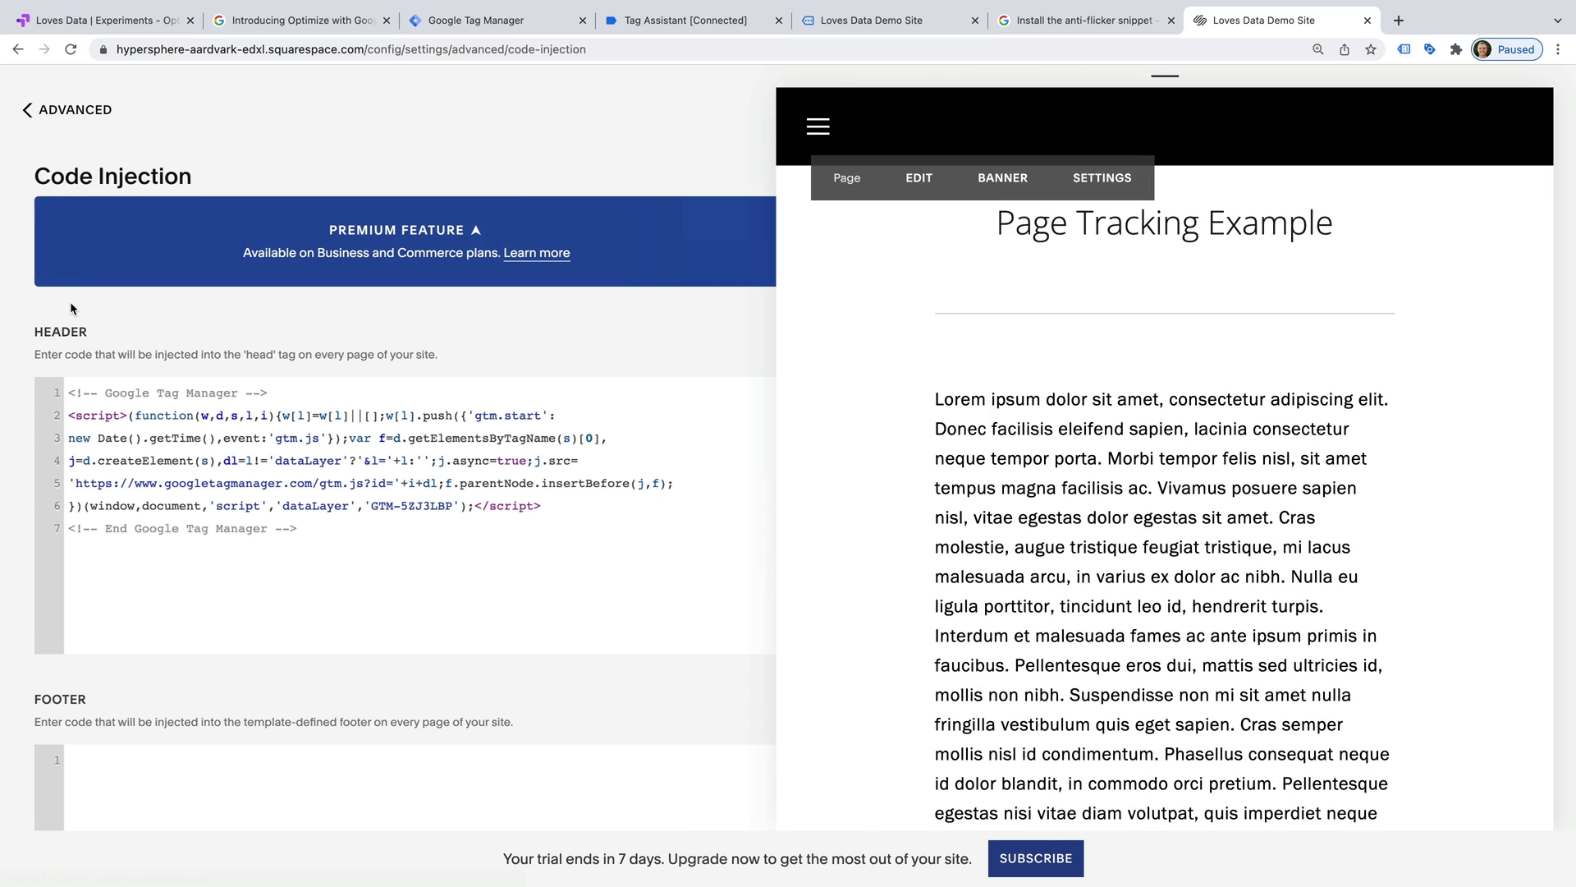
pyautogui.moveTo(69, 392); pyautogui.dragTo(333, 537)
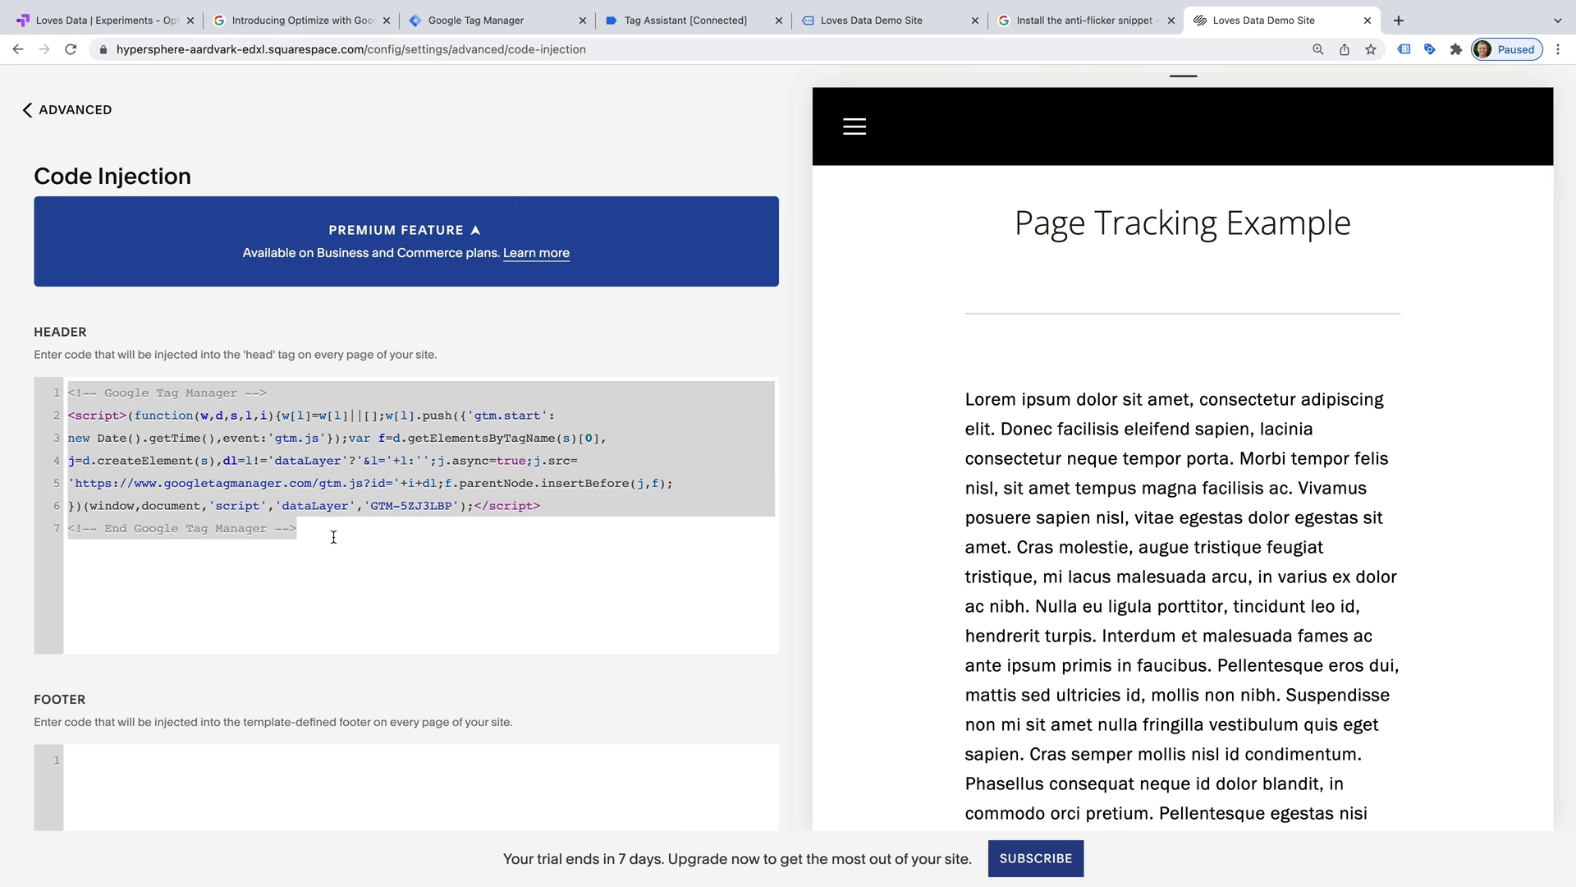
pyautogui.click(70, 392)
pyautogui.press('Return')
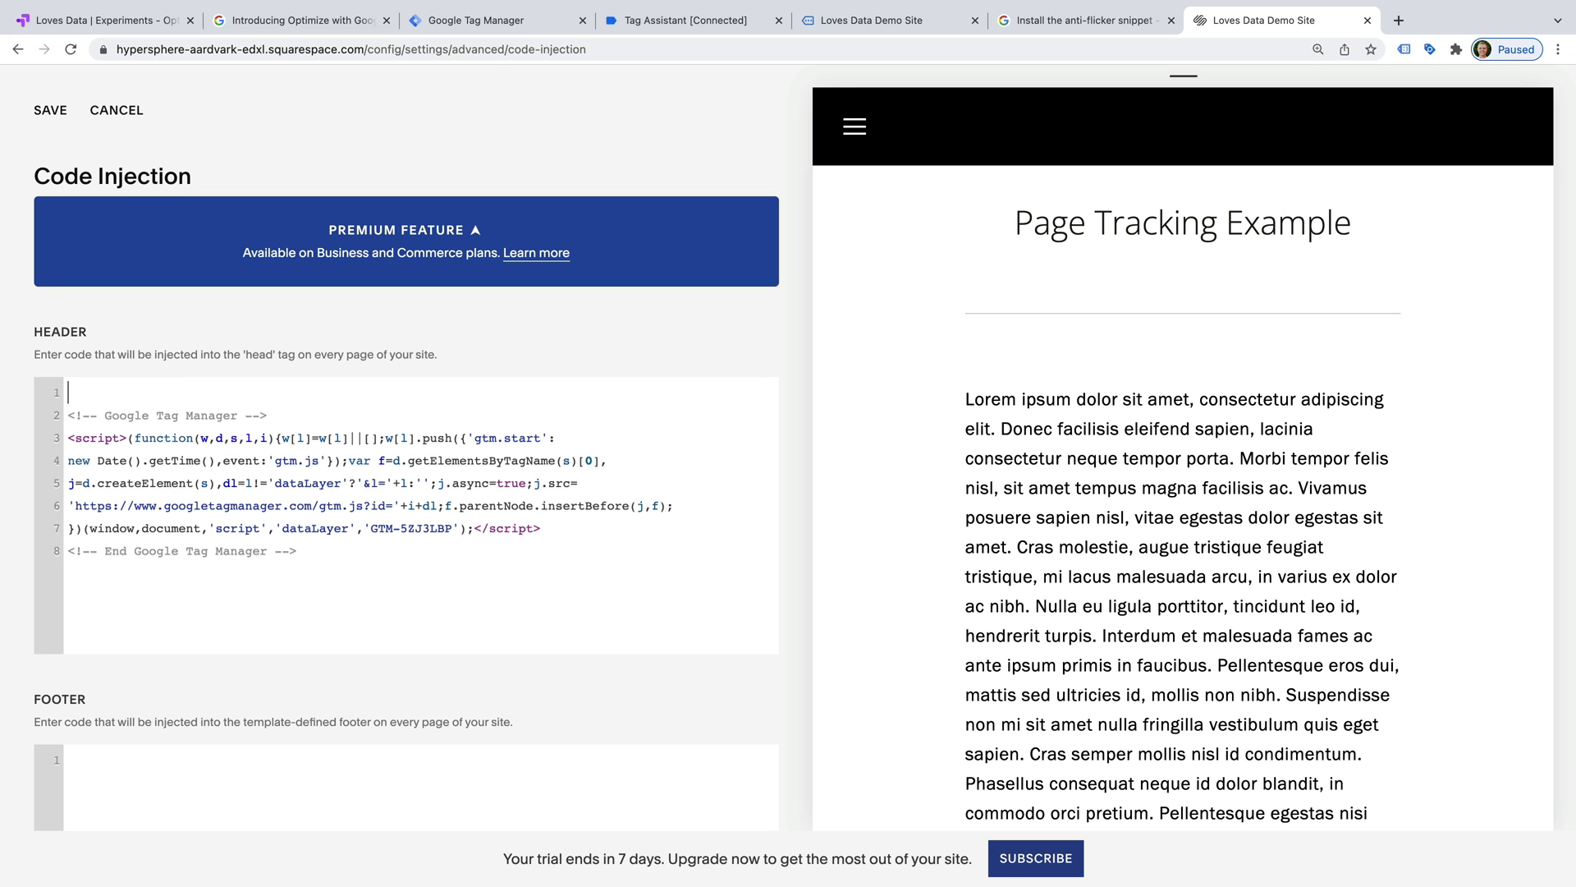
pyautogui.press('super+v')
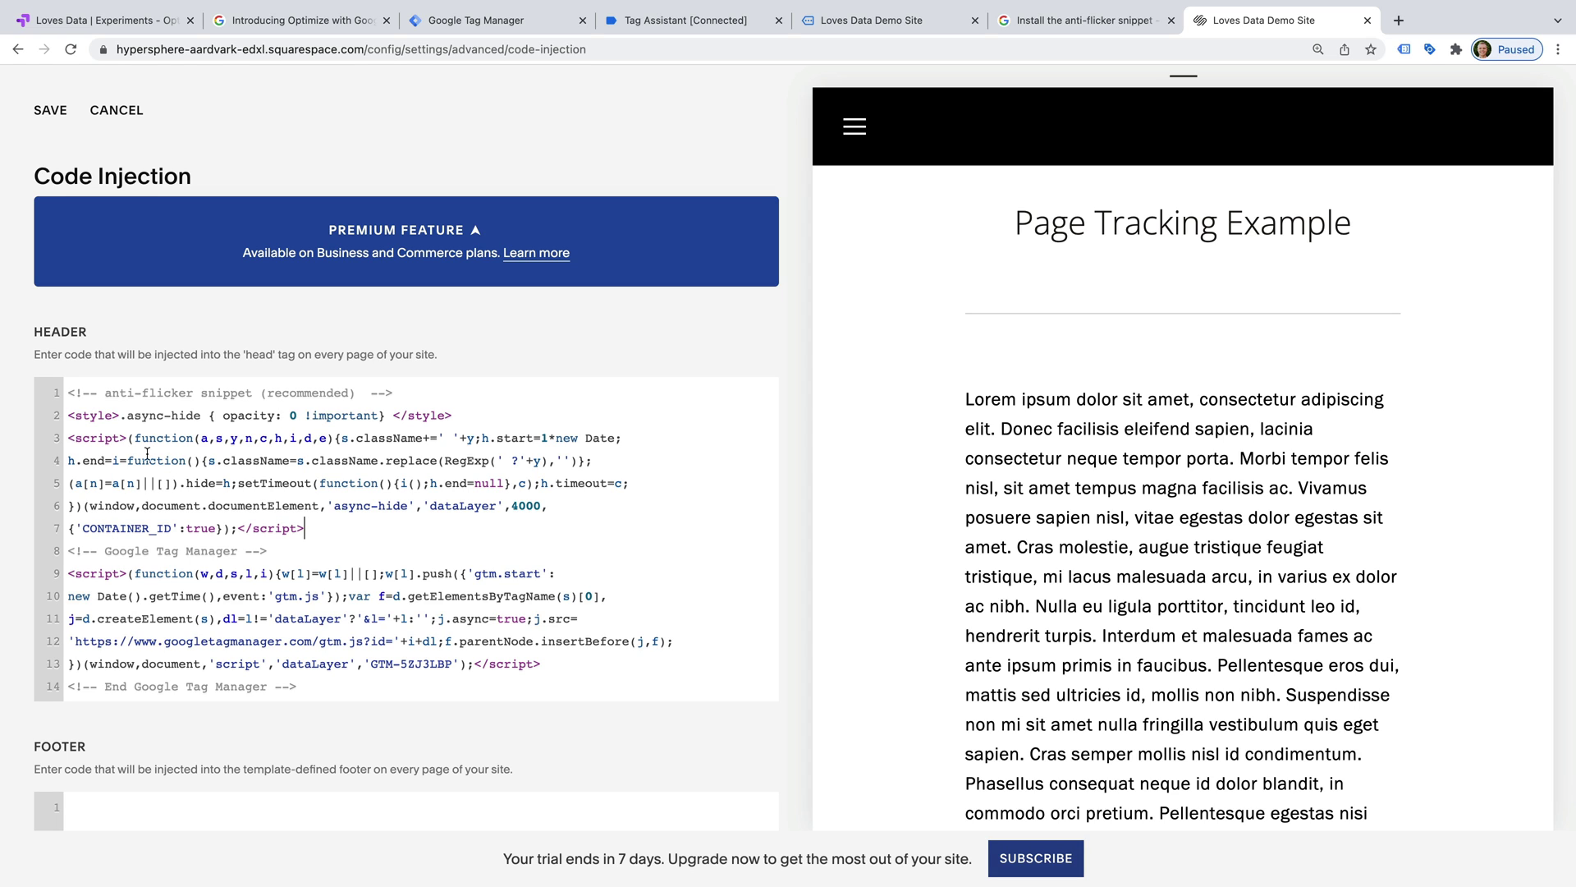
# Replace the snippet's CONTAINER_ID with GTM-5ZJ3LBP and save the header code.
pyautogui.moveTo(371, 663); pyautogui.dragTo(452, 663)
pyautogui.press('super+c')
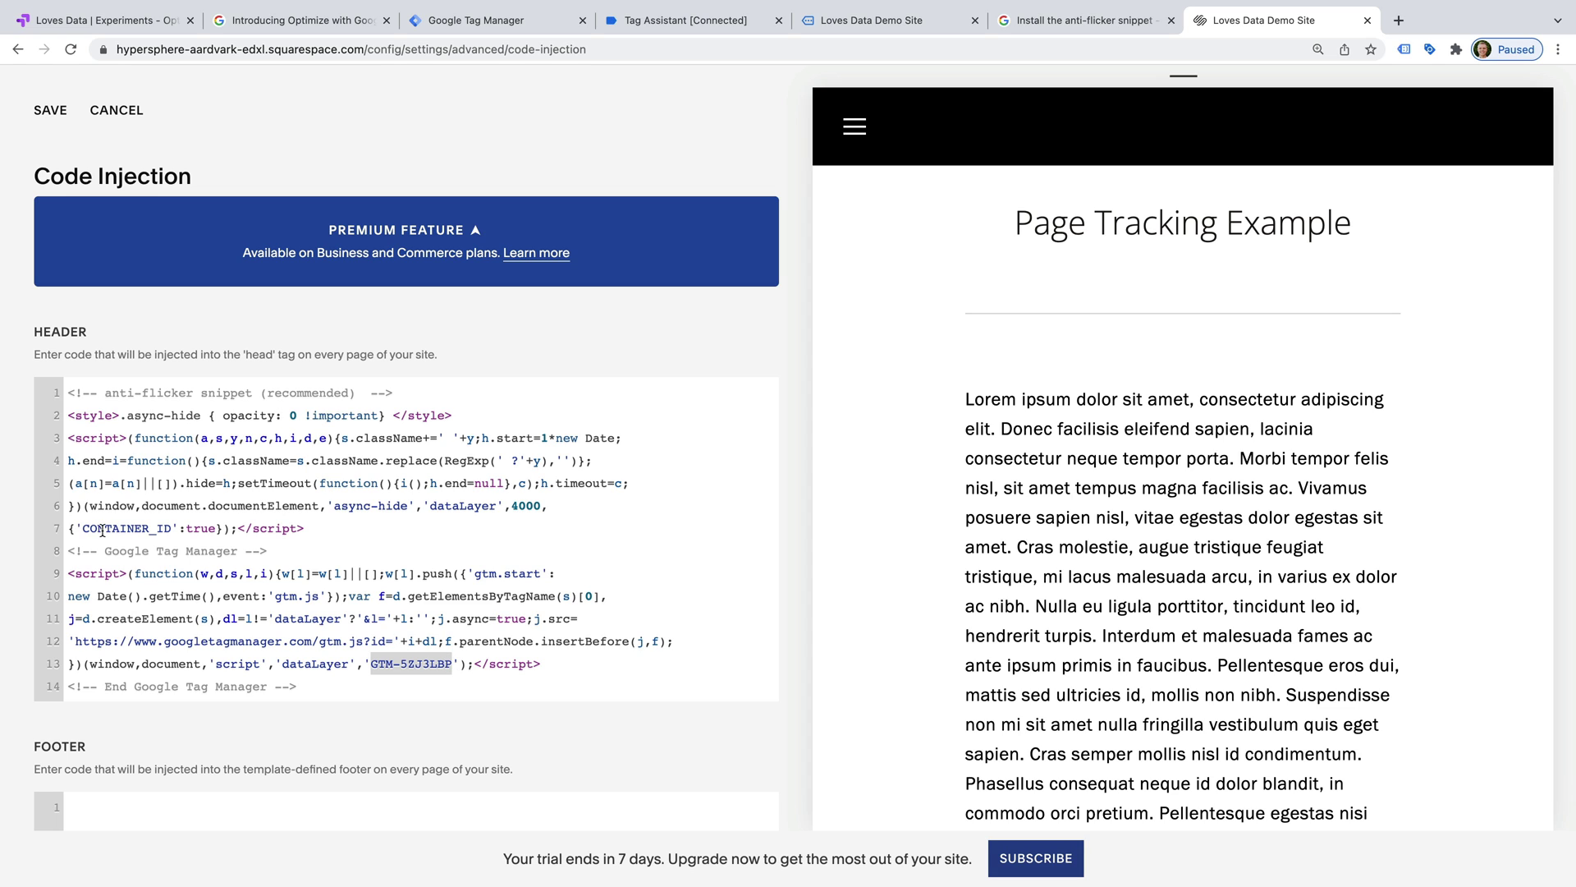
pyautogui.moveTo(82, 528); pyautogui.dragTo(176, 530)
pyautogui.press('super+v')
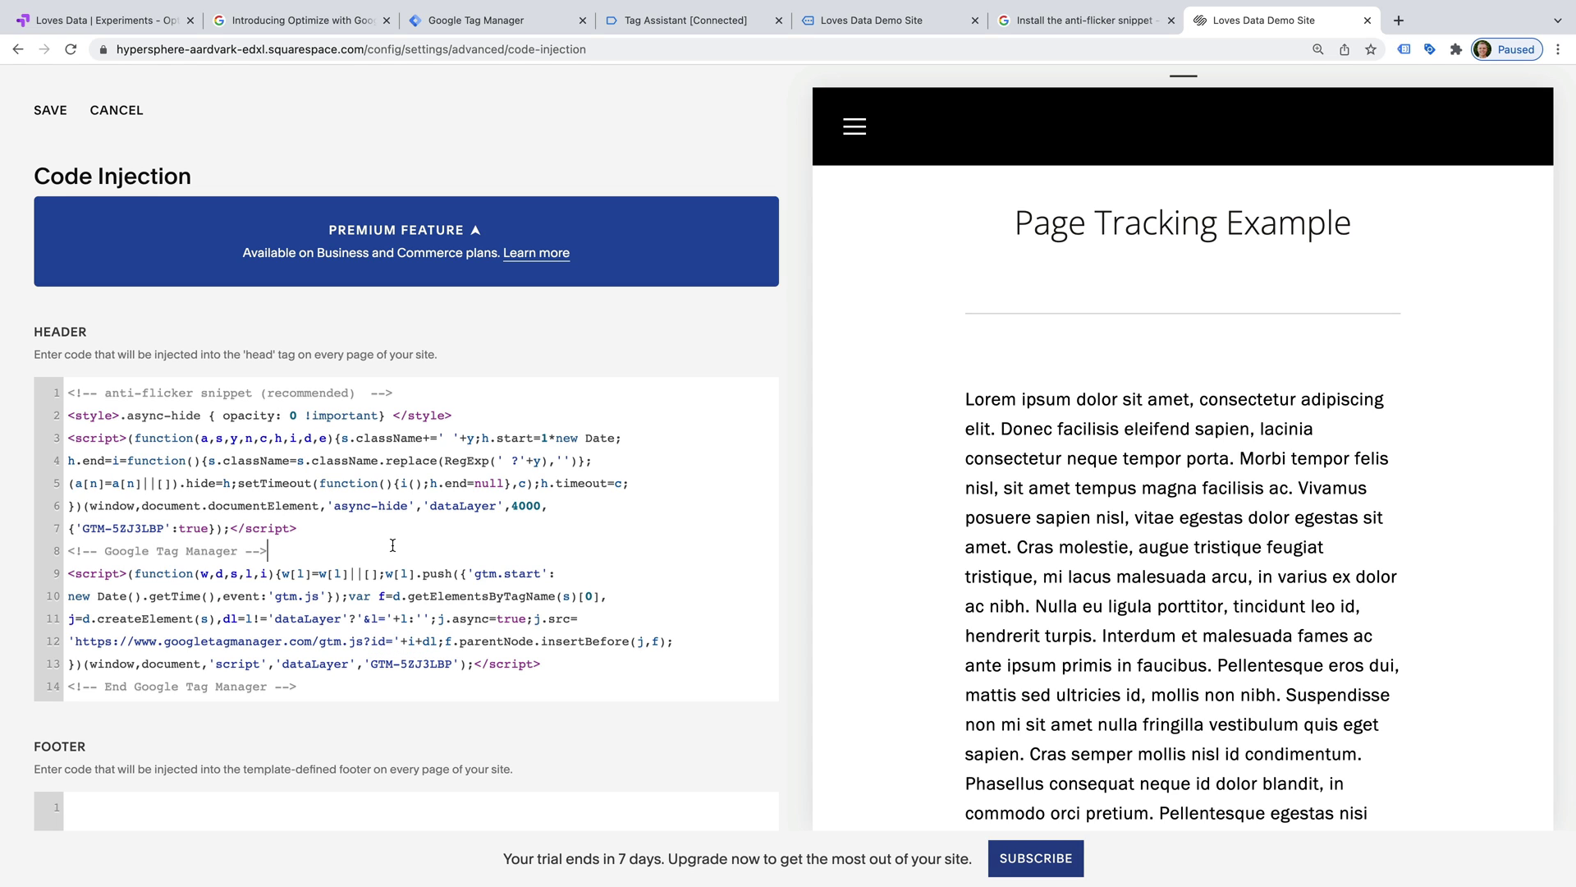
pyautogui.click(51, 120)
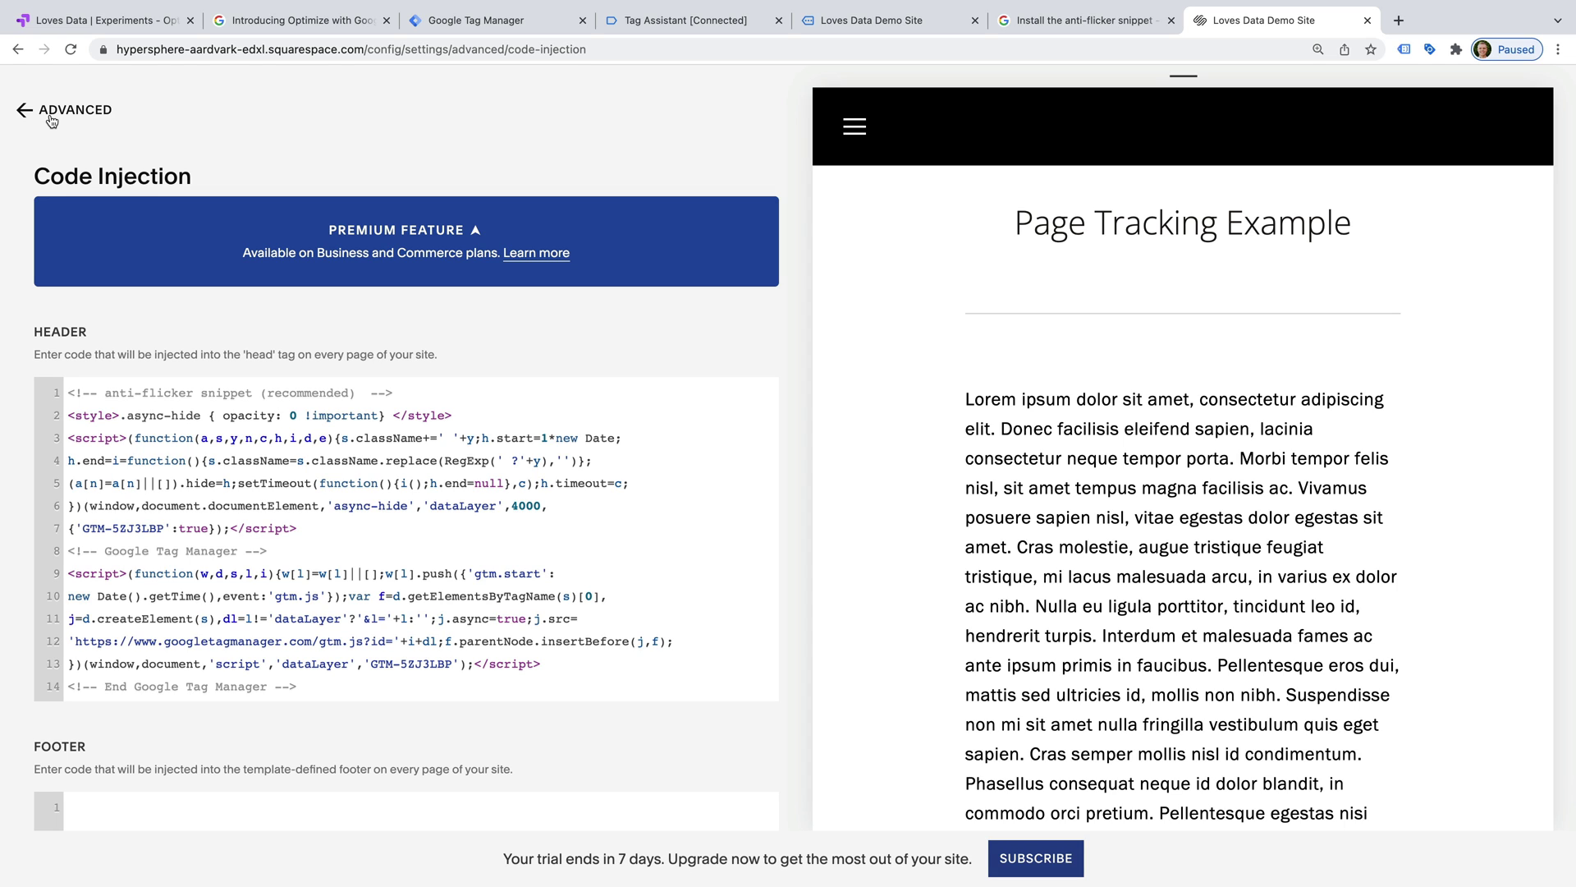
pyautogui.click(119, 27)
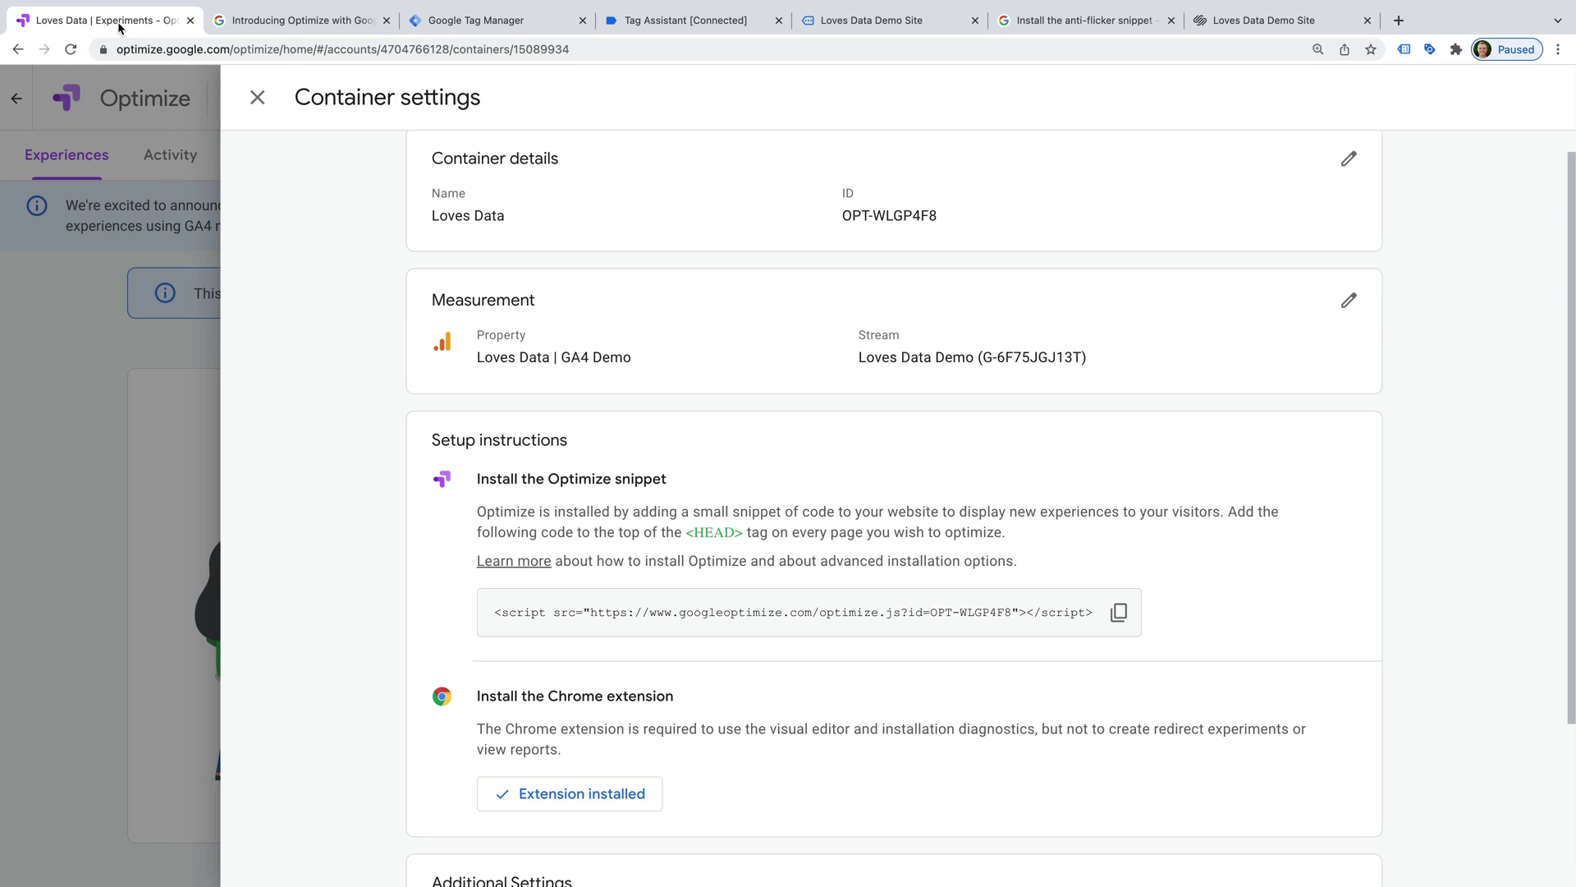
pyautogui.click(257, 97)
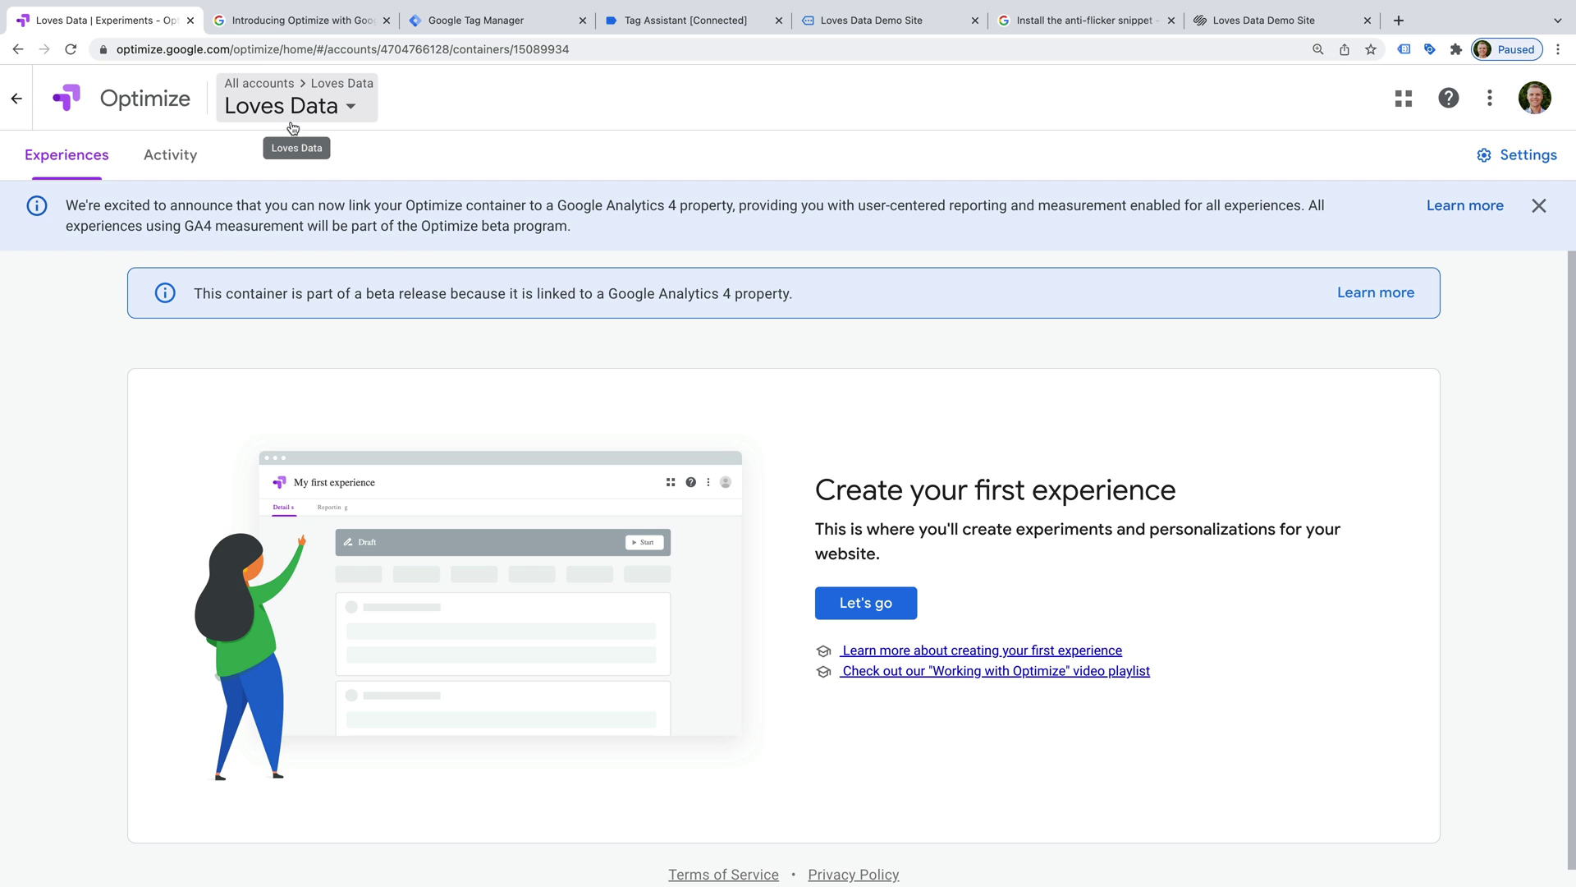
pyautogui.click(900, 605)
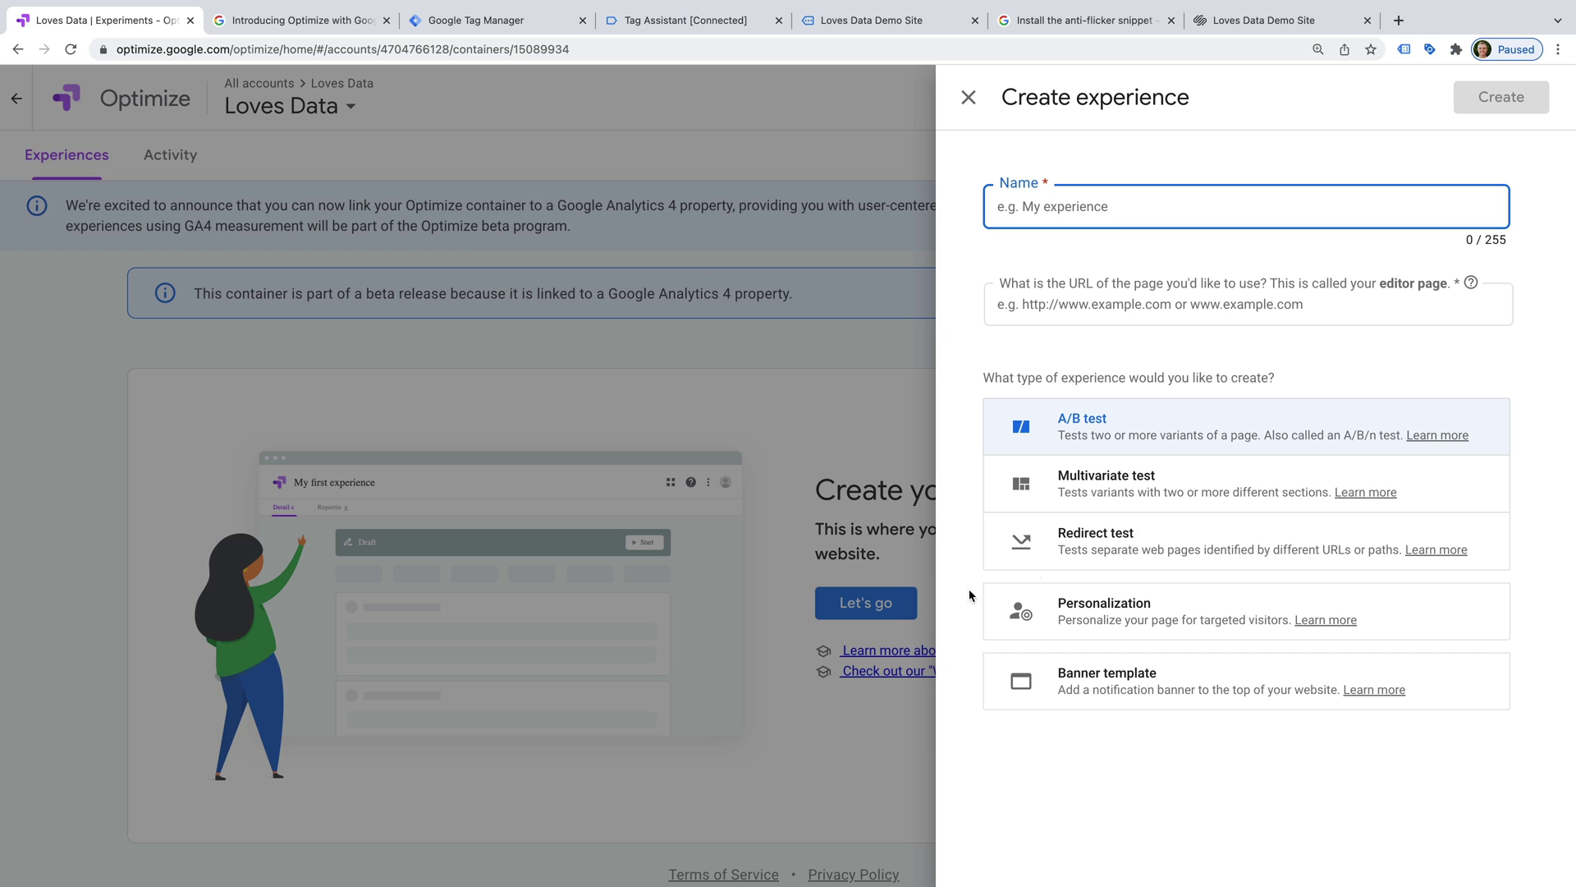
pyautogui.write('My First Test')
pyautogui.click(1070, 257)
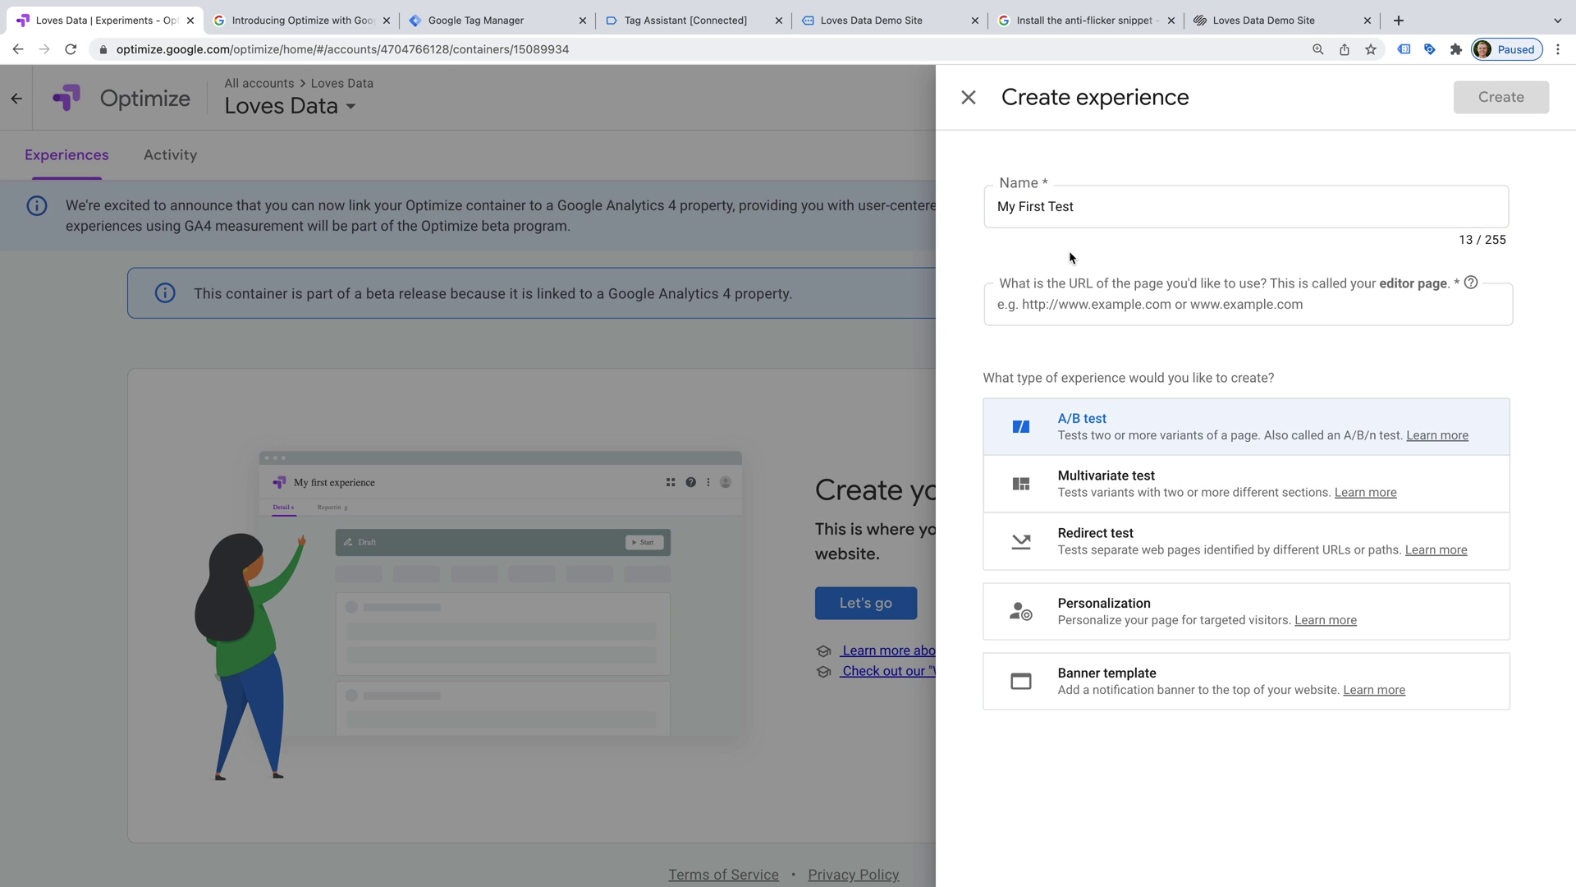
pyautogui.click(1046, 306)
pyautogui.write('https://hypersphere-aardvark-edxl.squarespace.com/')
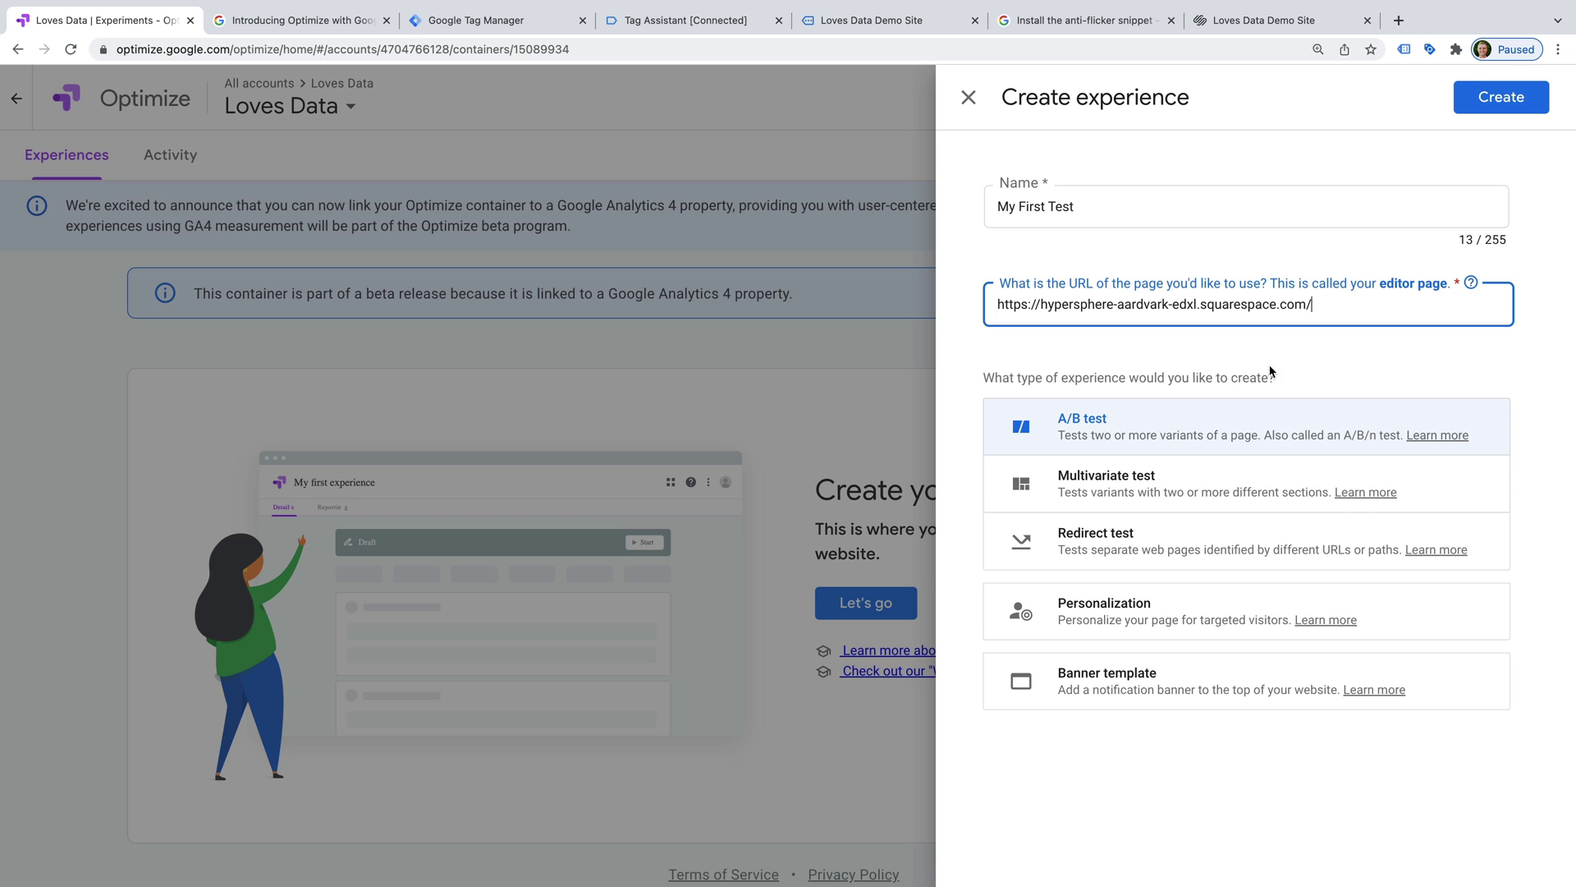
pyautogui.click(1490, 97)
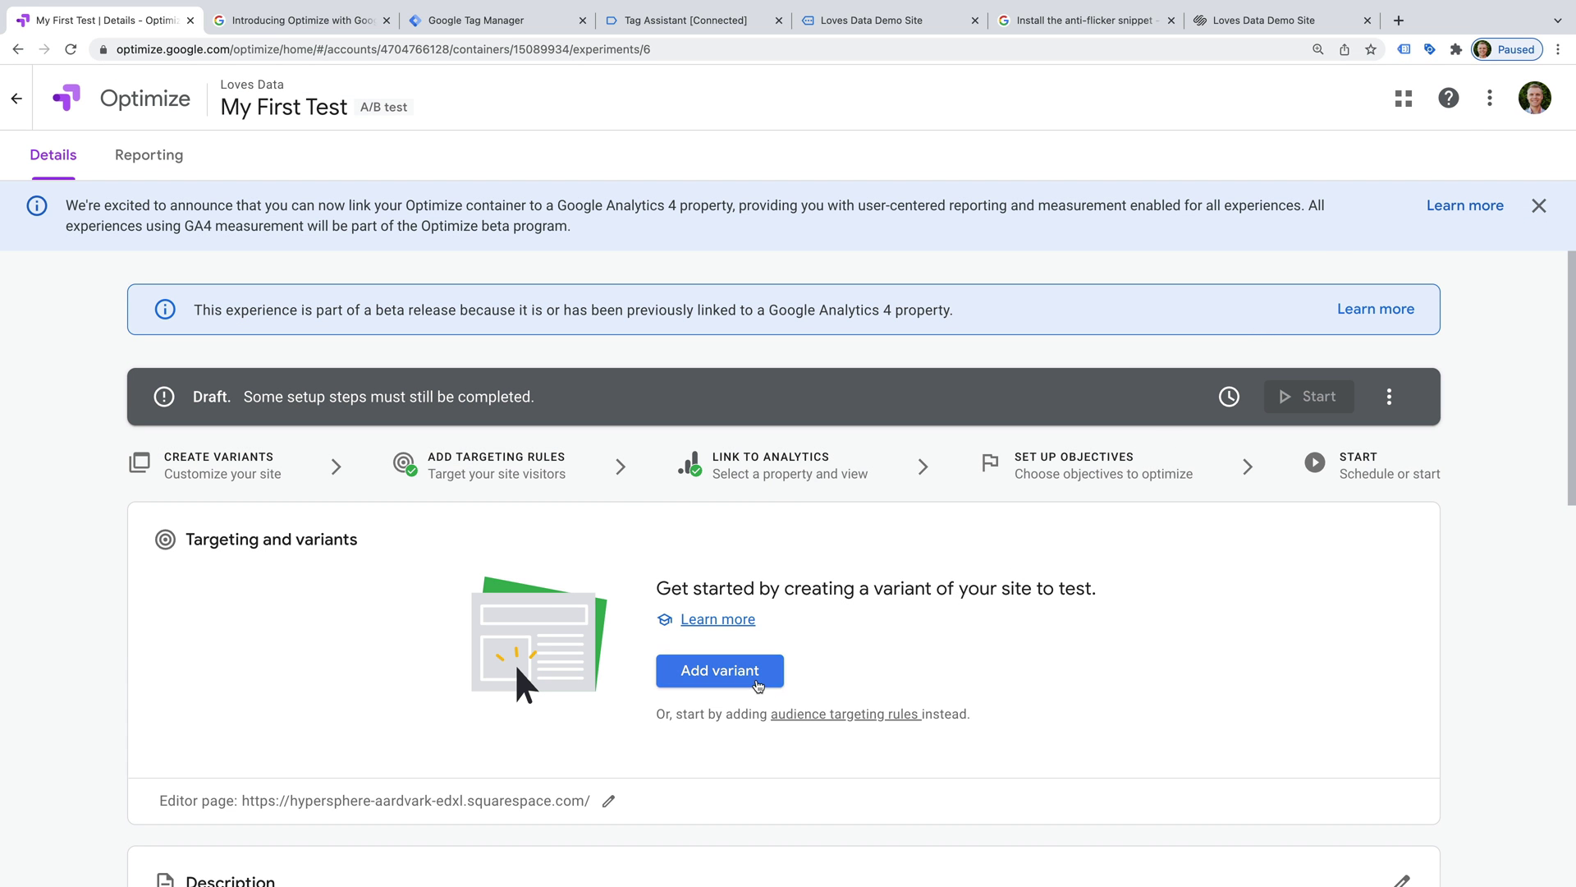
# Add a variant renamed from 'Variant 1' to 'New Heading', split 50/50 with Original.
pyautogui.click(748, 683)
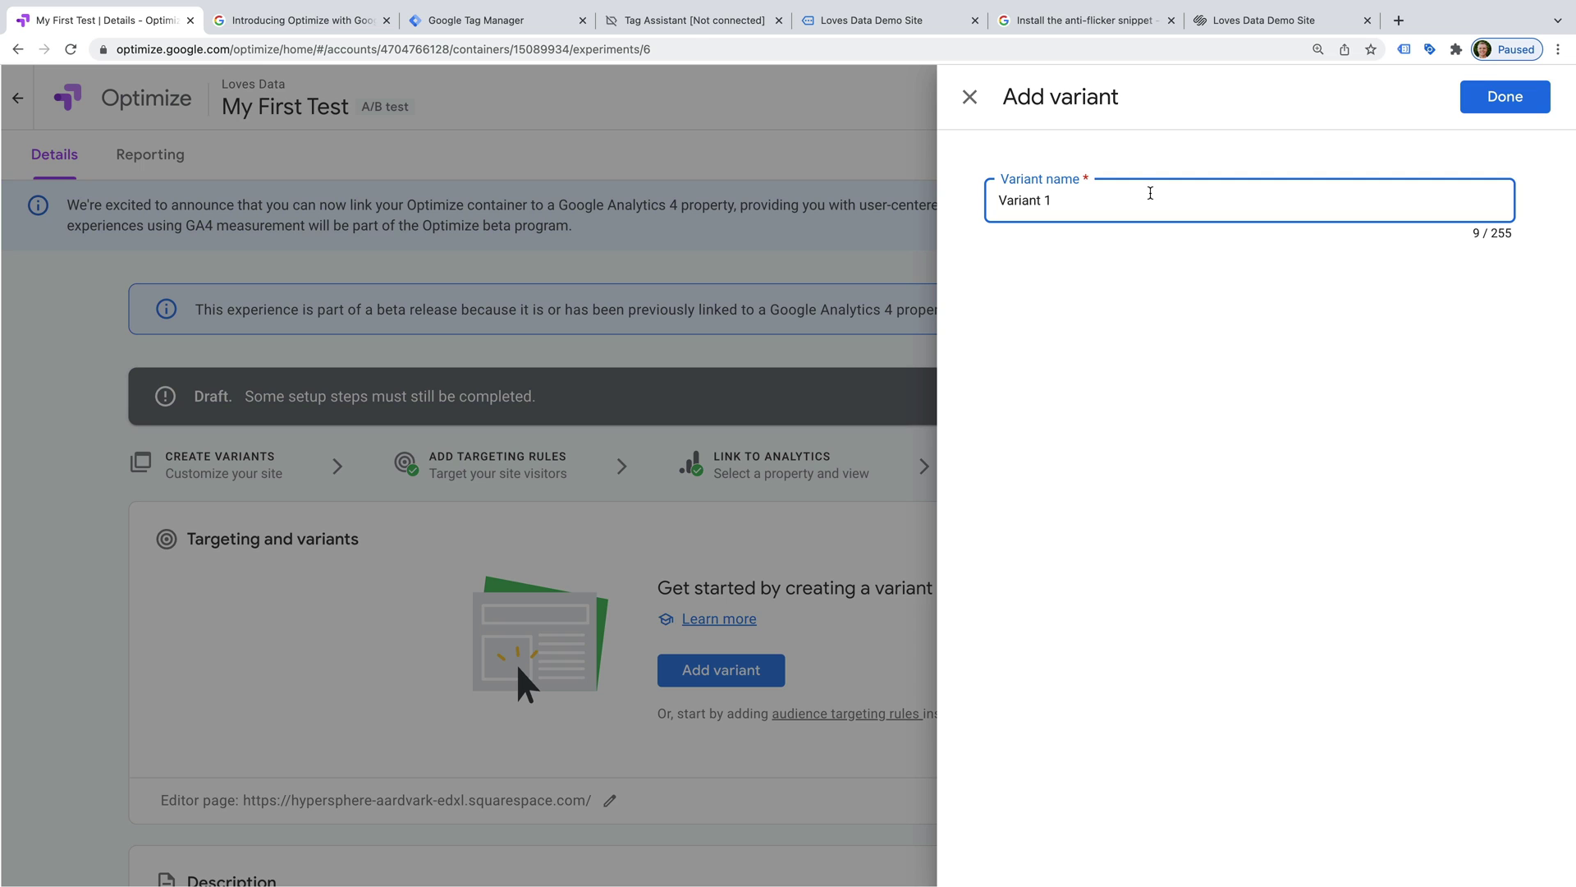
pyautogui.tripleClick(1098, 197)
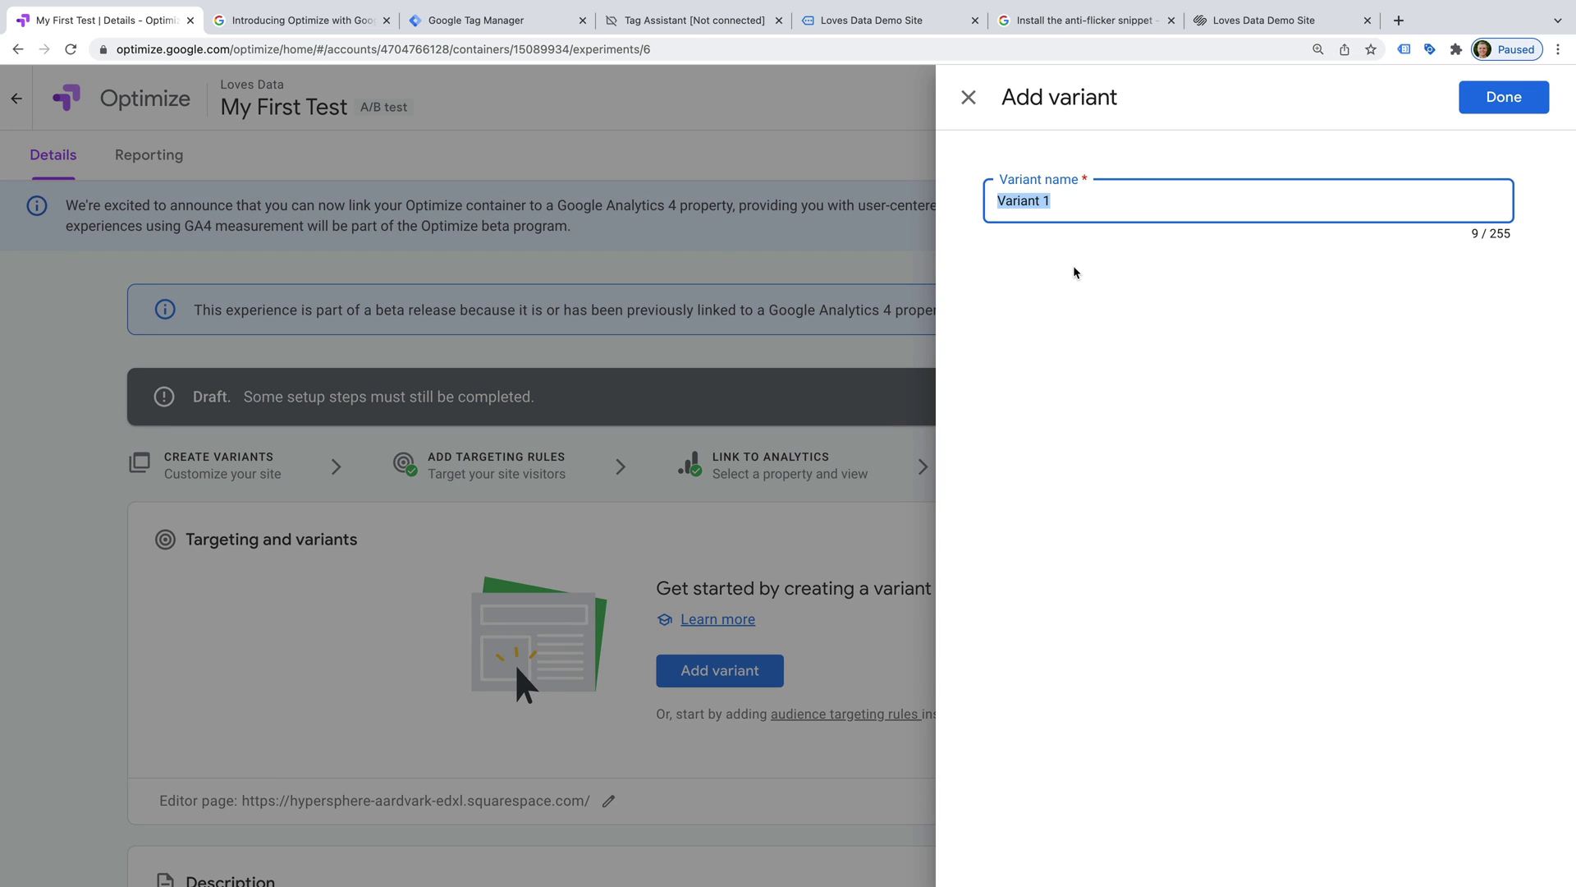
pyautogui.write('New Heading')
pyautogui.click(1499, 99)
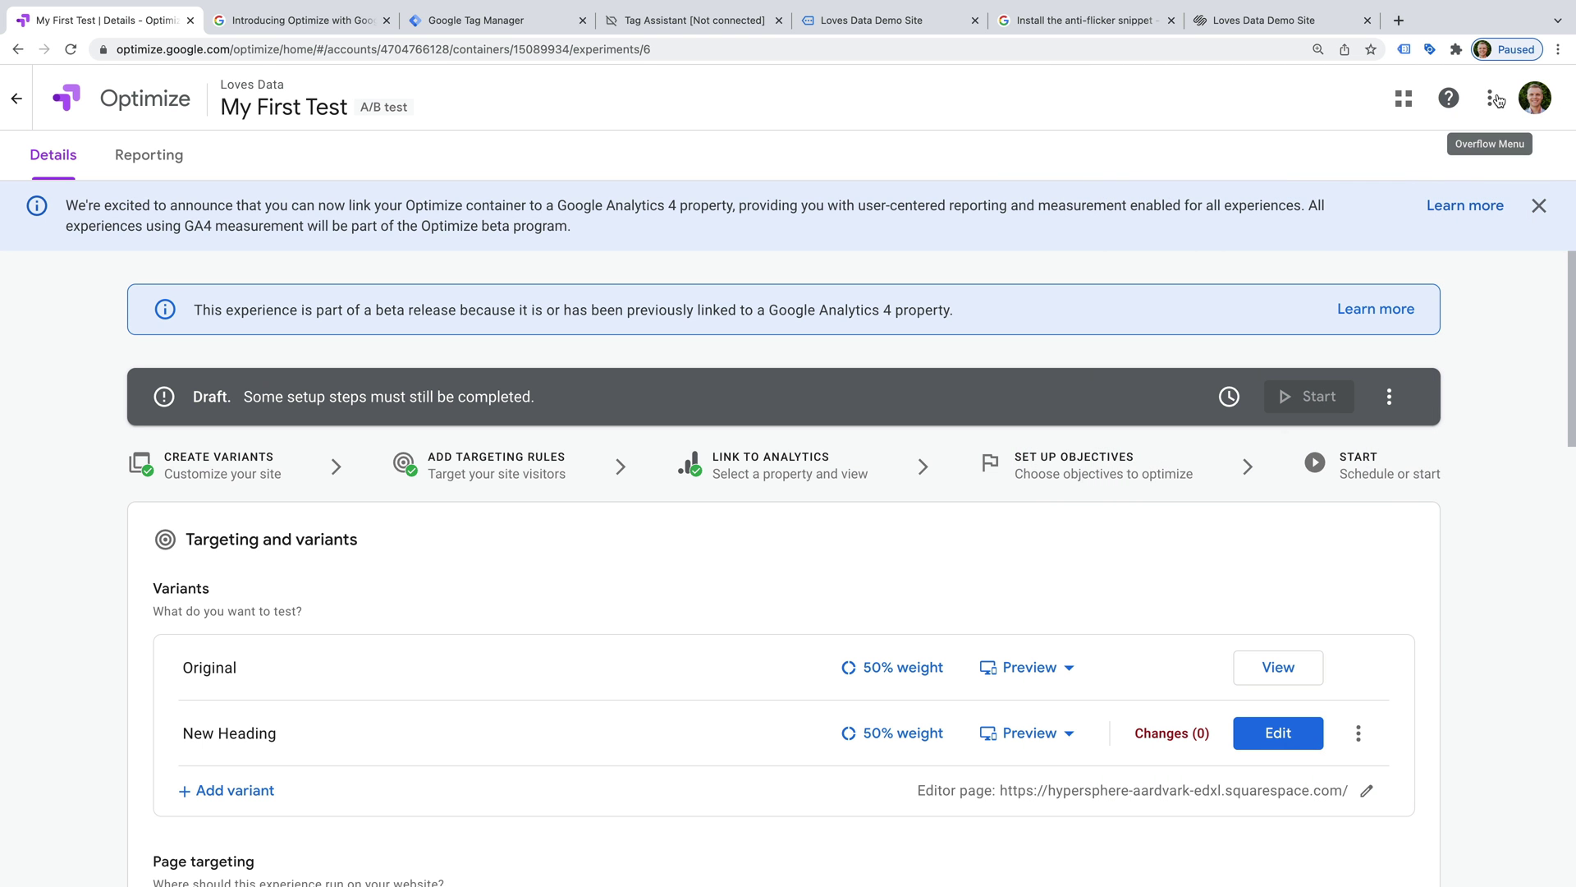
pyautogui.scroll(-1, 1140, 544)
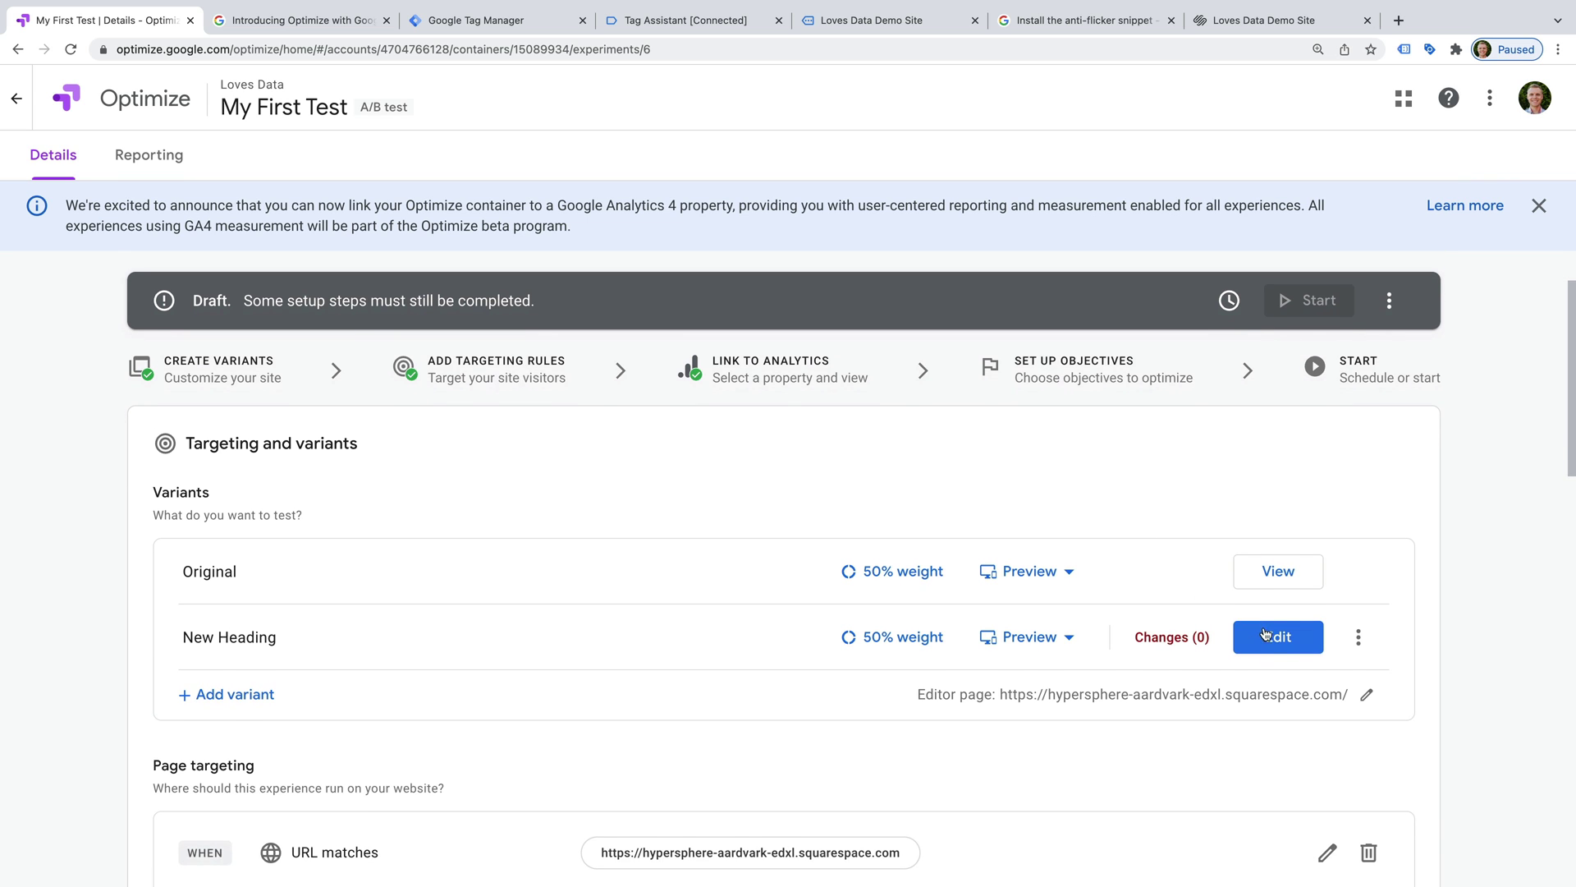
# In the New Heading editor, change the 'Page Tracking Example' heading text to 'Featured Products'.
pyautogui.click(1273, 636)
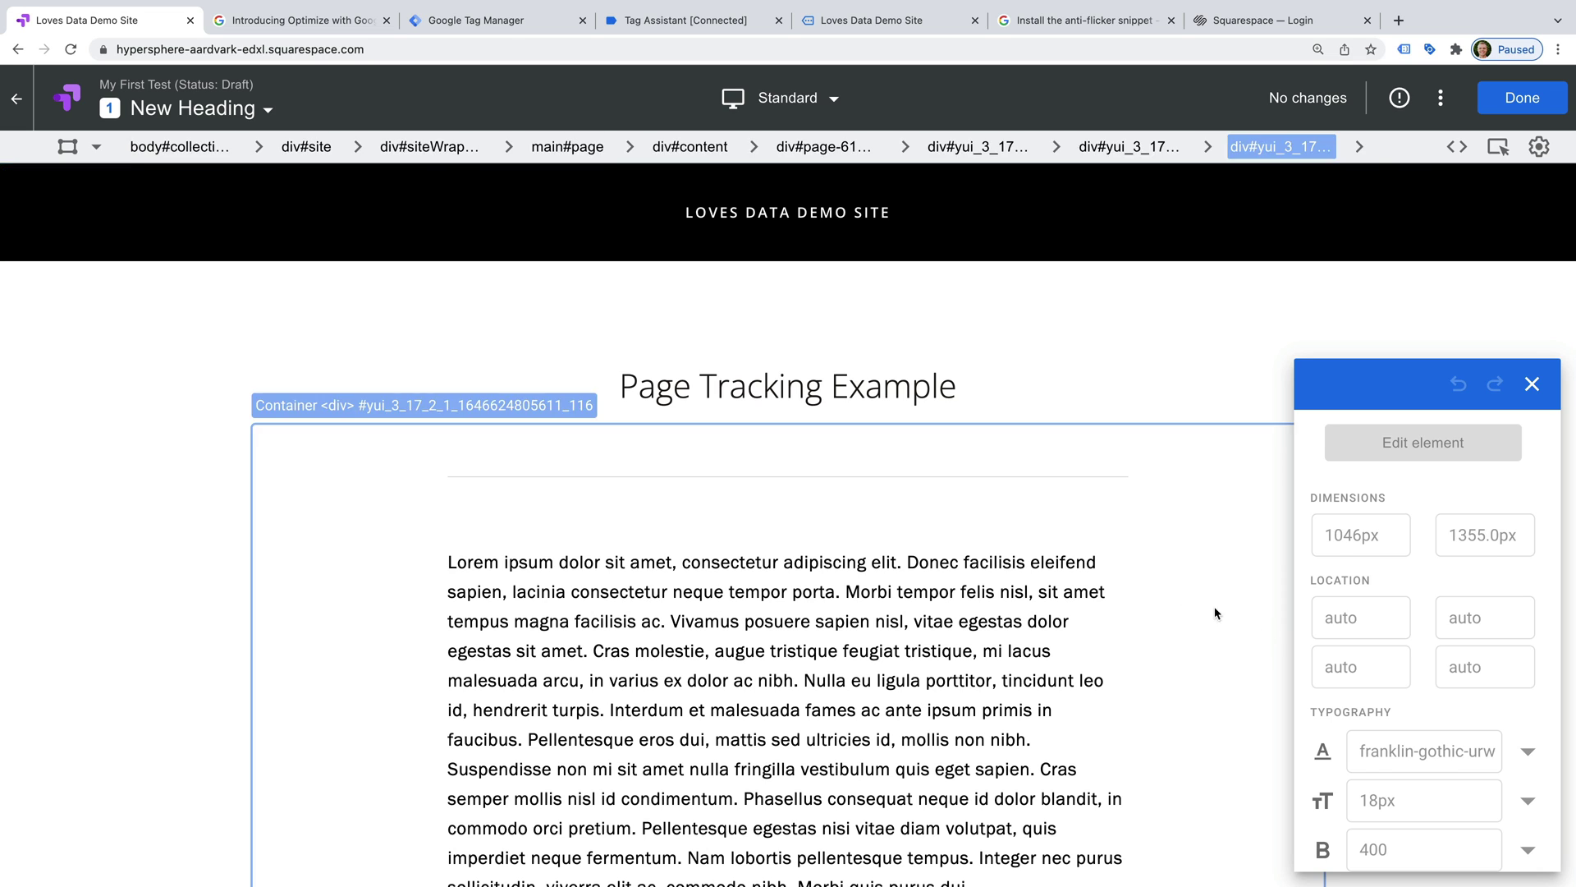
pyautogui.click(788, 388)
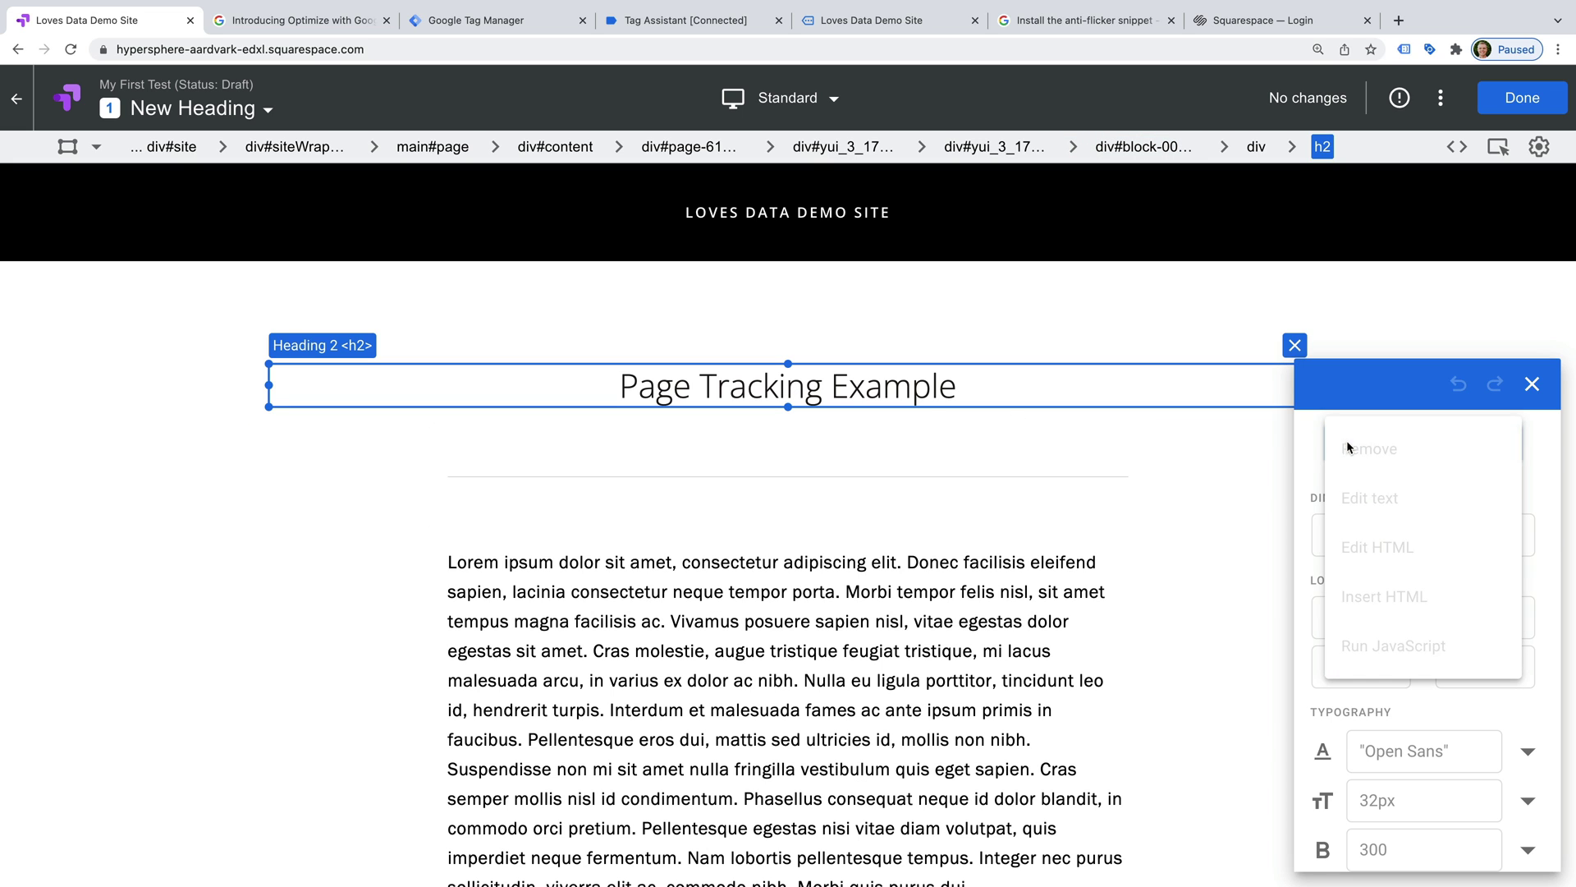
pyautogui.click(1416, 500)
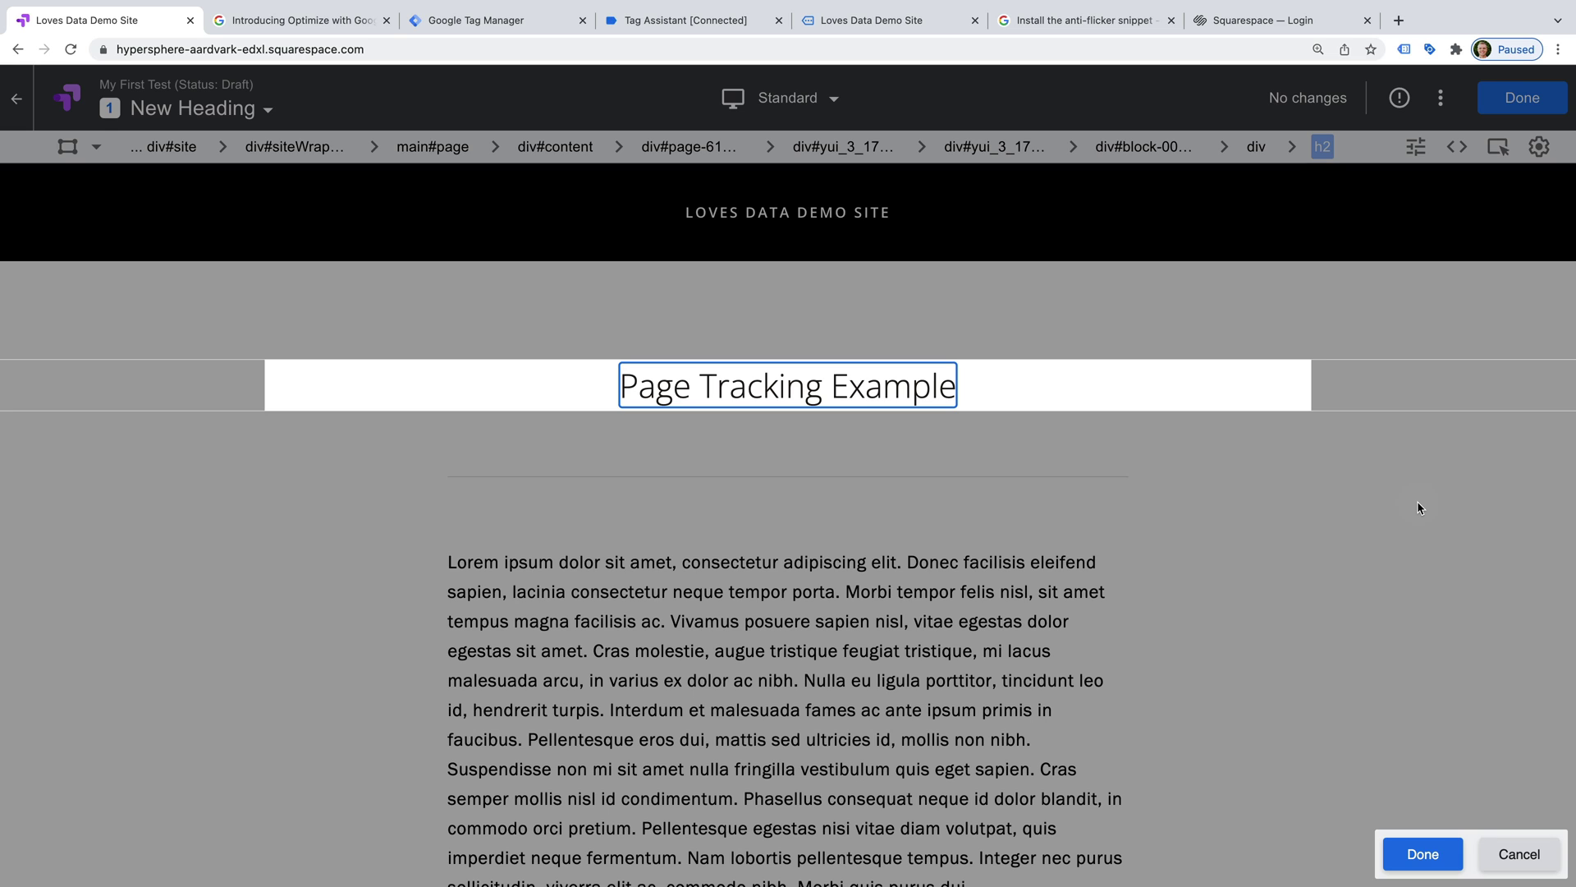
pyautogui.tripleClick(854, 390)
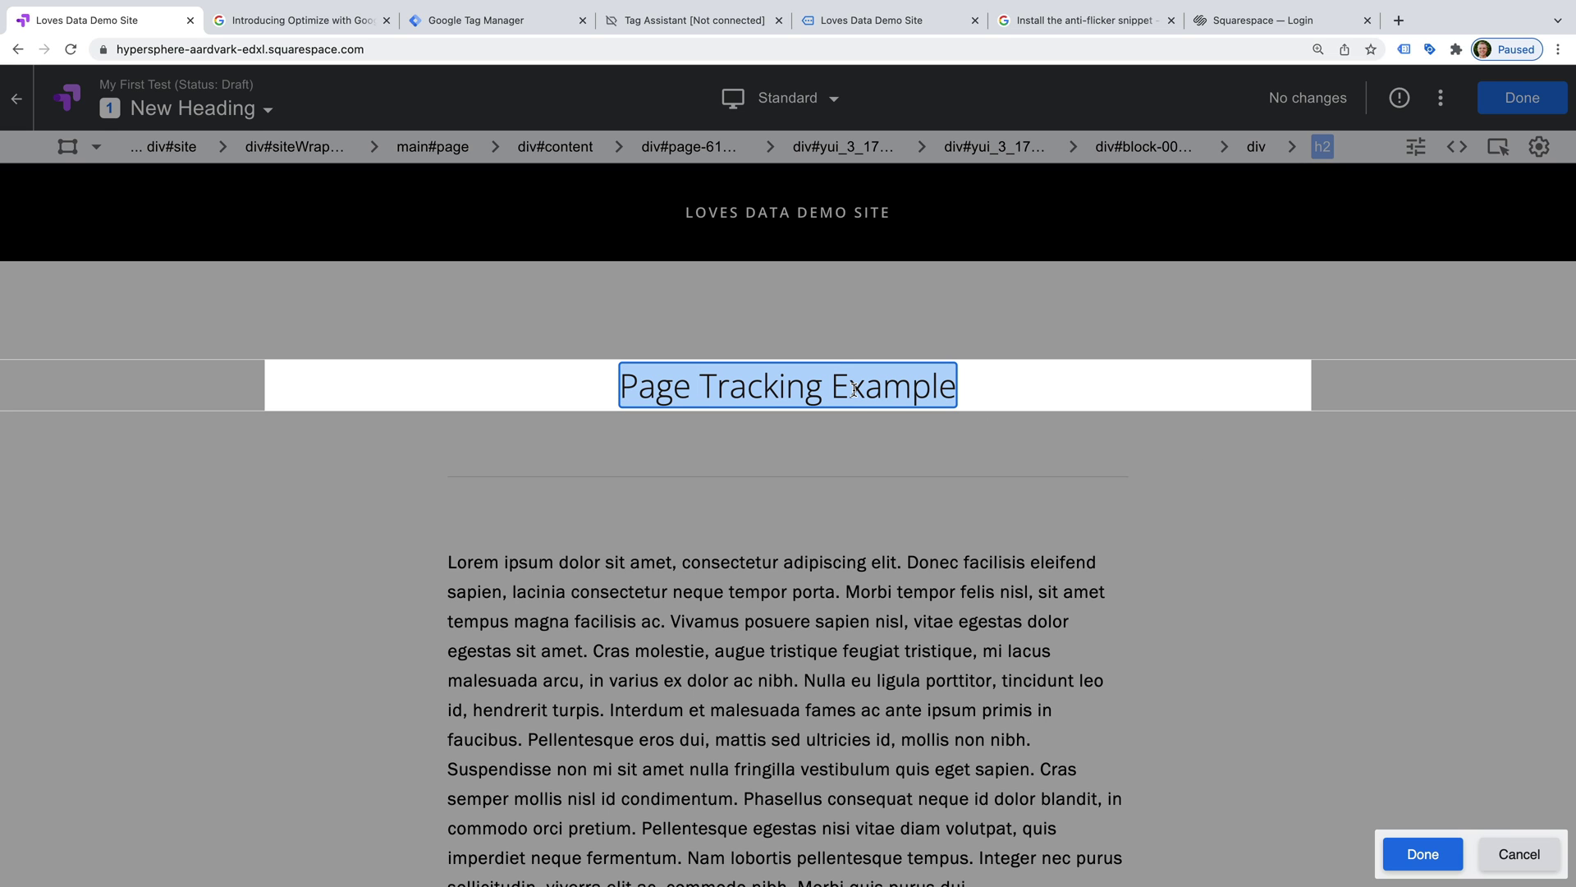
pyautogui.press('BackSpace')
pyautogui.write('Featured')
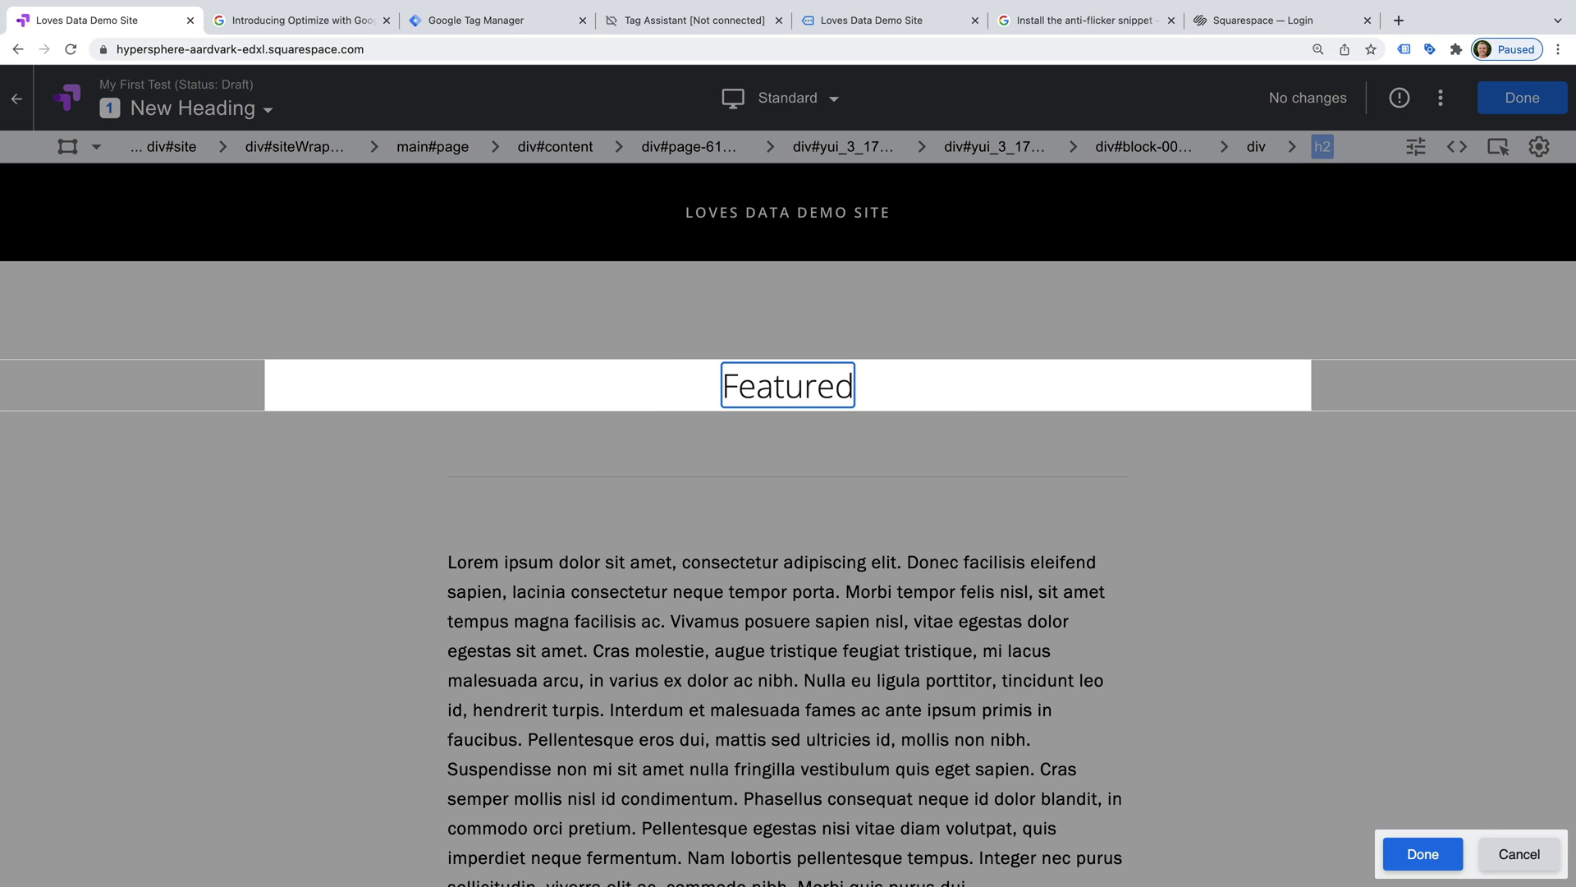
pyautogui.write(' Products')
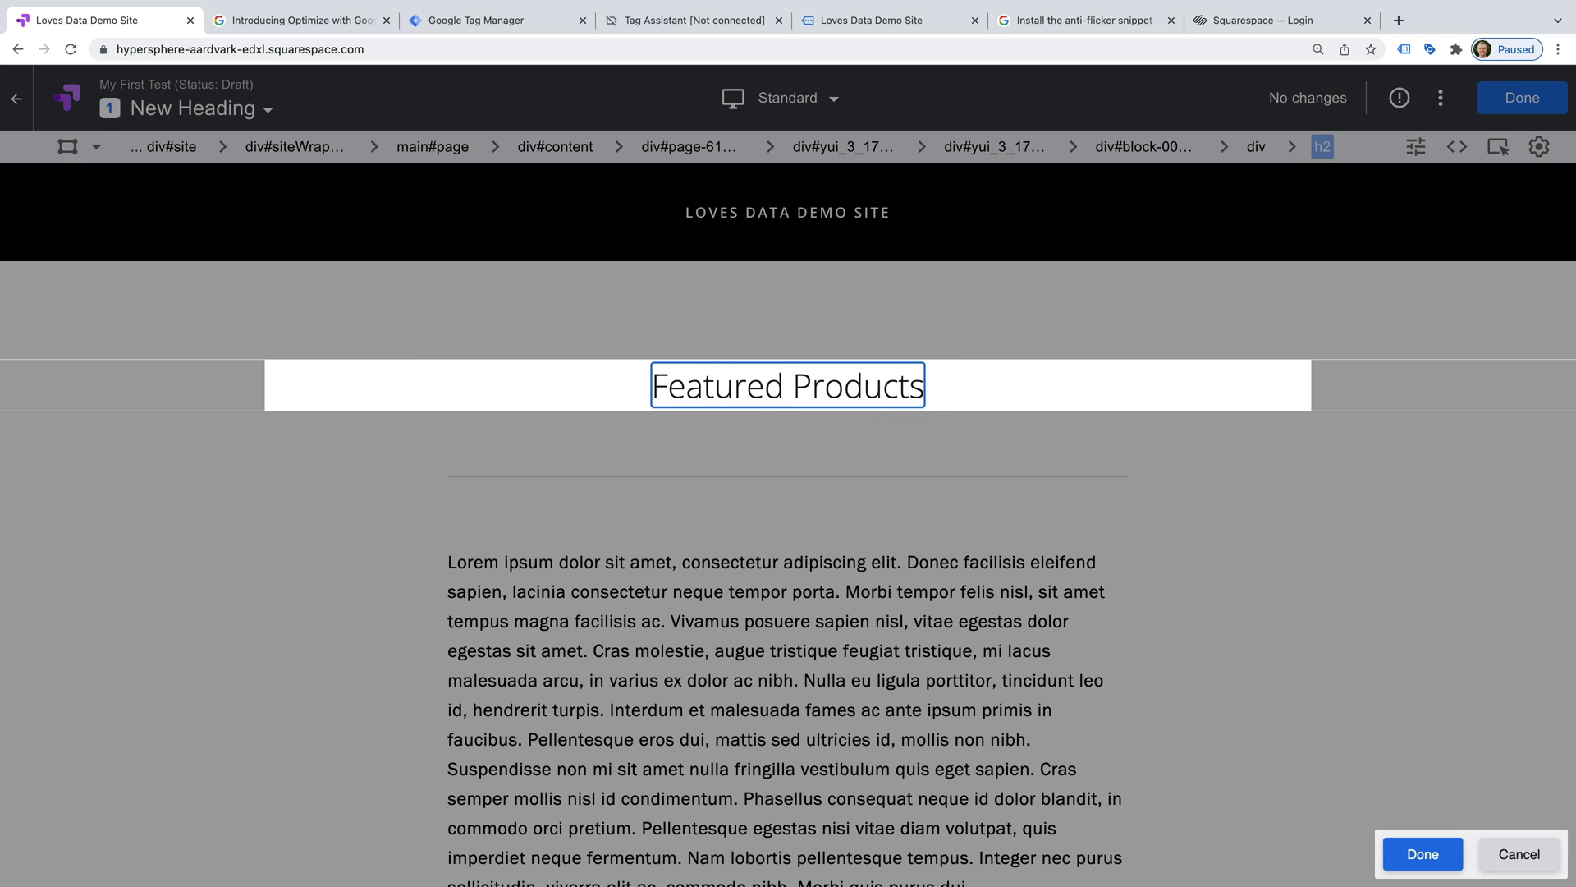
pyautogui.click(1423, 854)
# Set the Featured Products heading text colour to orange rgb(231, 134, 37).
pyautogui.scroll(-4, 1415, 541)
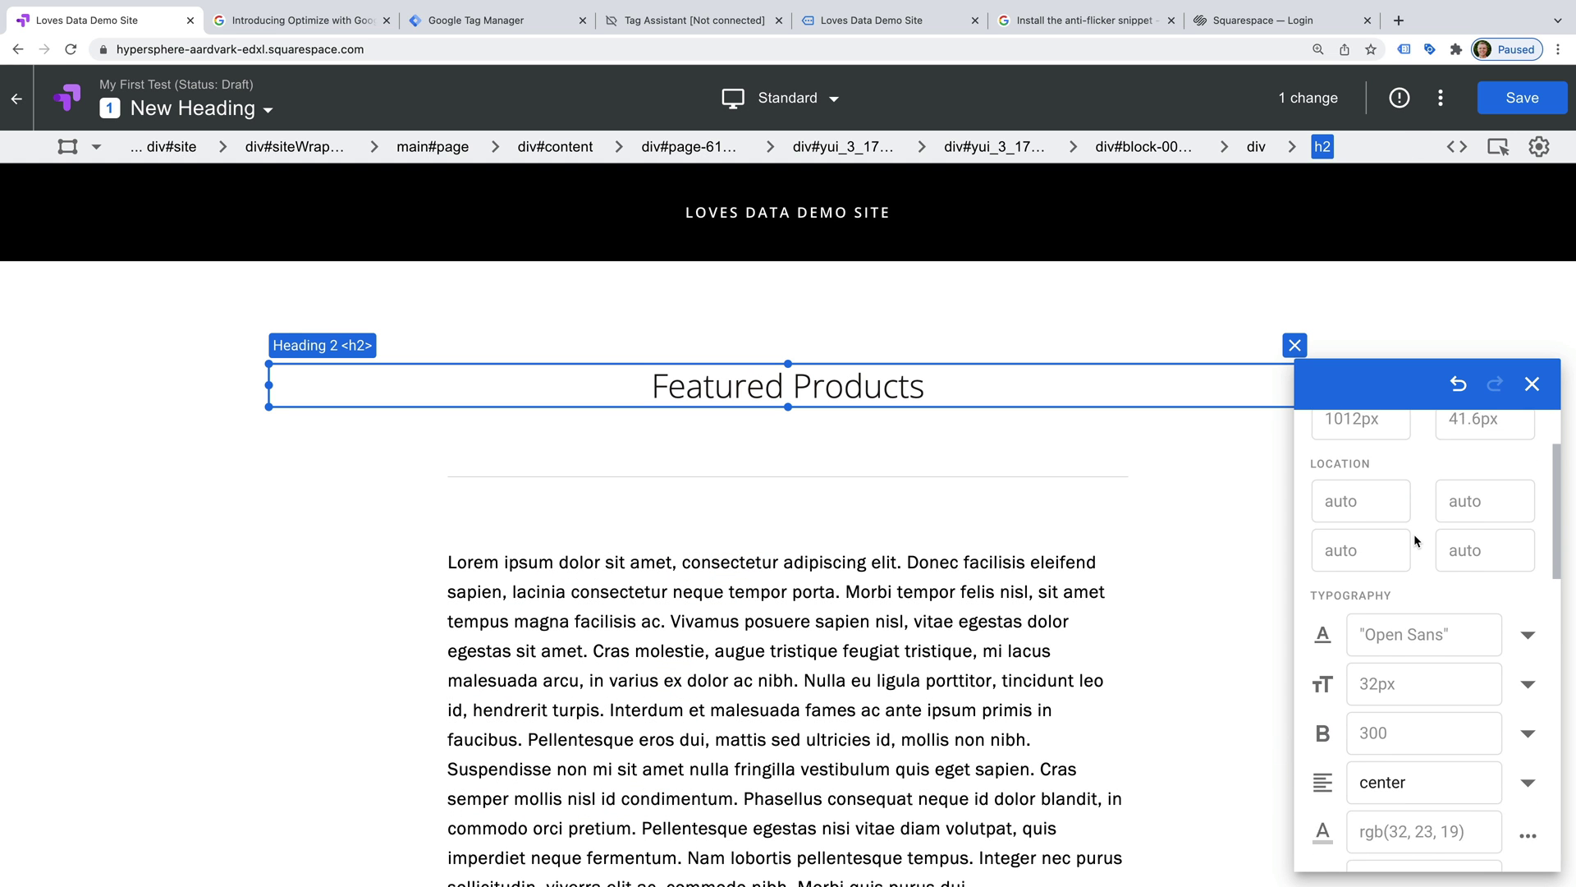
pyautogui.scroll(-2, 1415, 541)
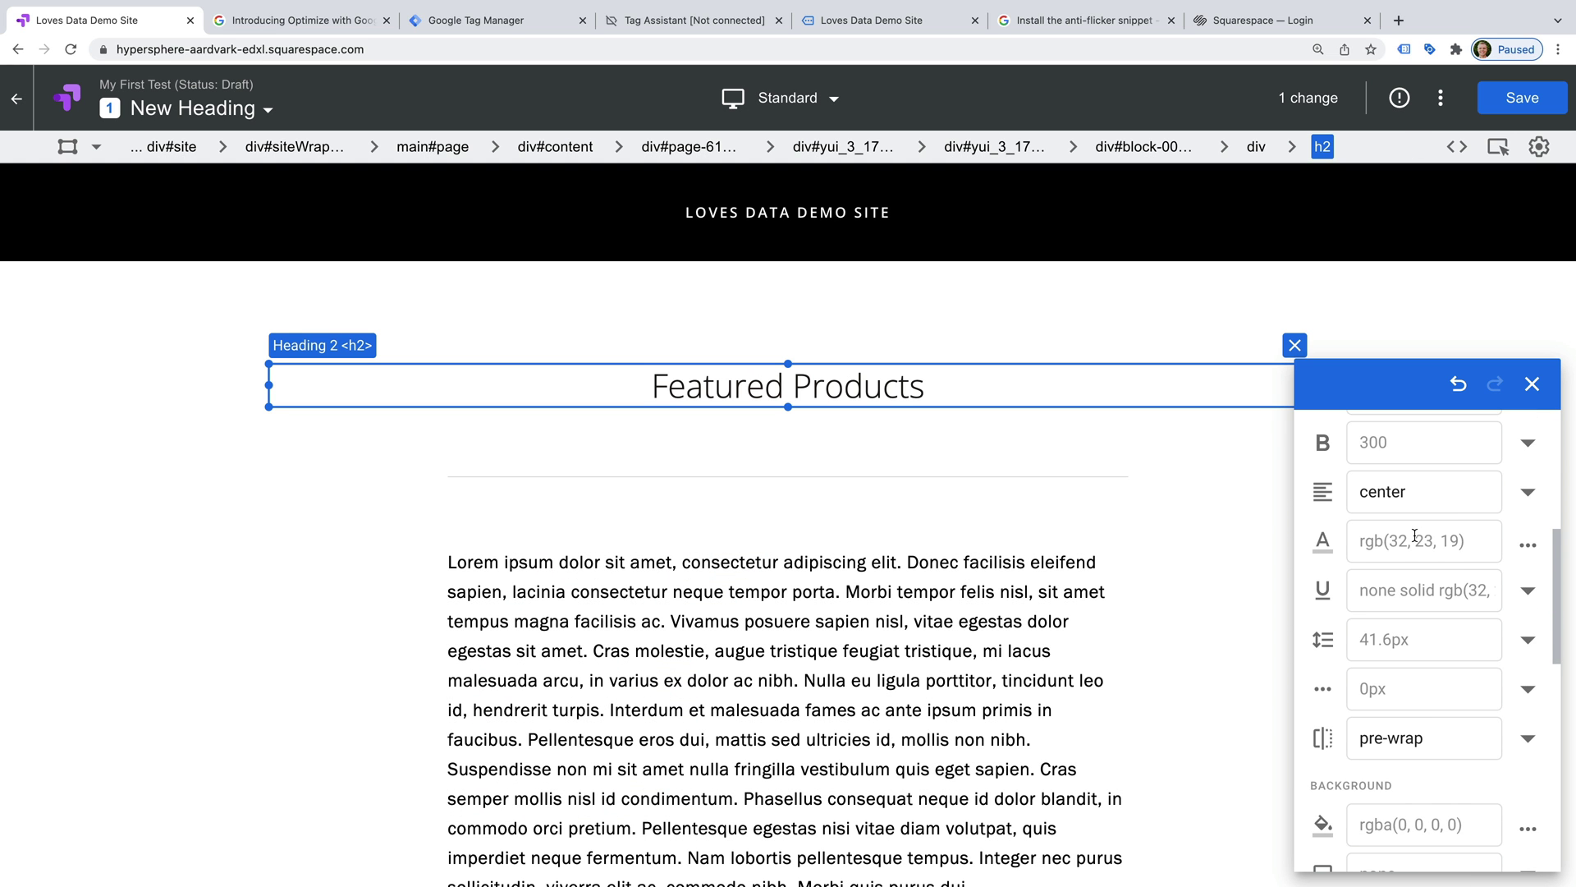
pyautogui.click(1387, 540)
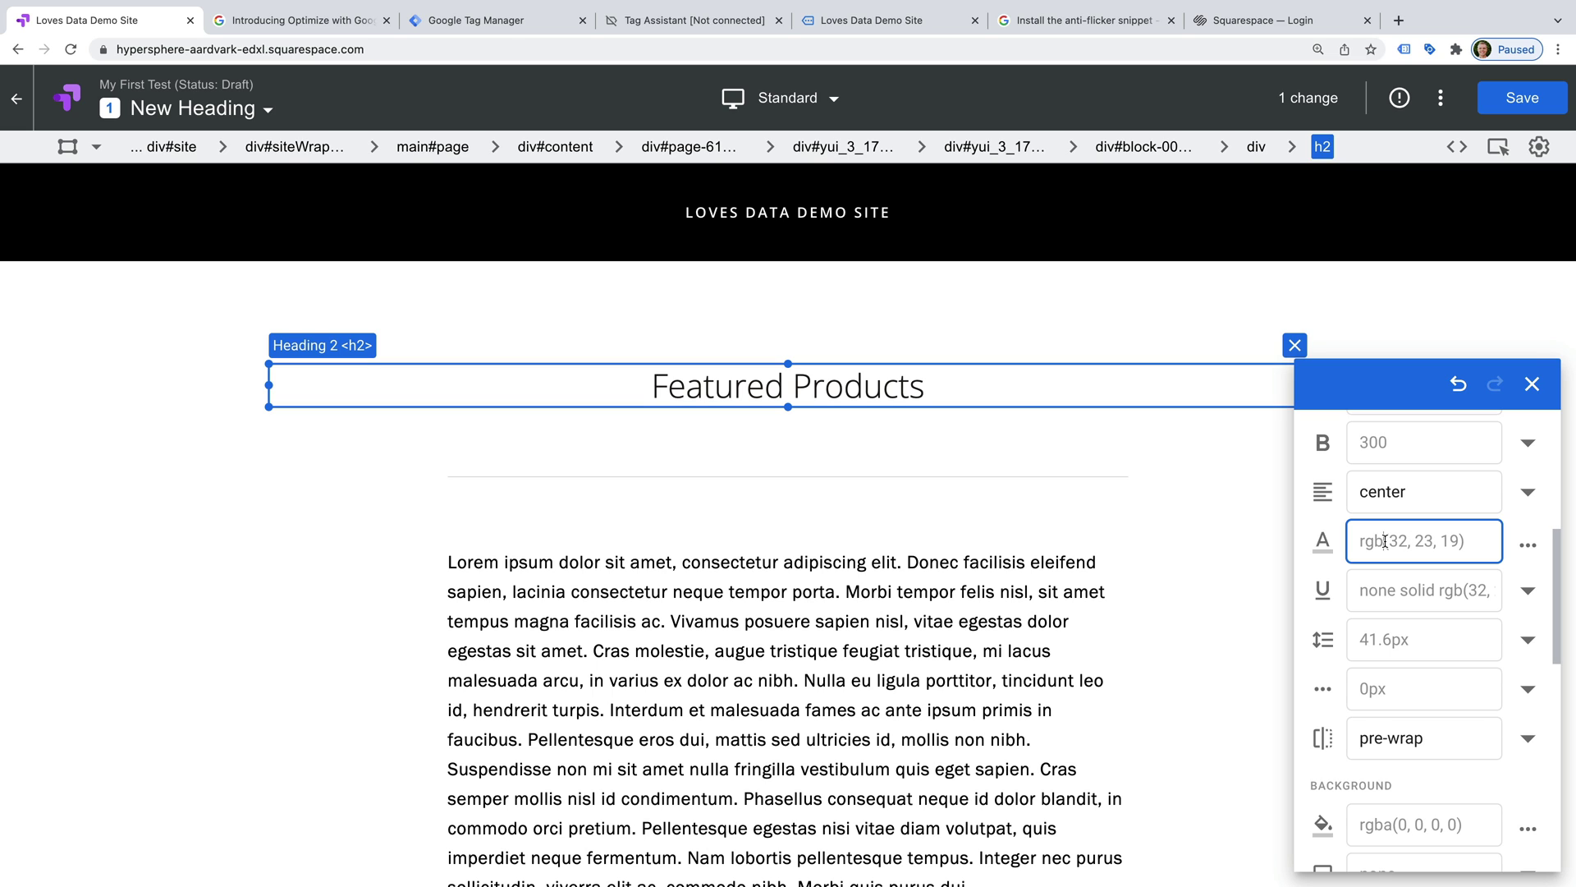
pyautogui.click(1529, 547)
pyautogui.moveTo(1352, 573); pyautogui.dragTo(1456, 576)
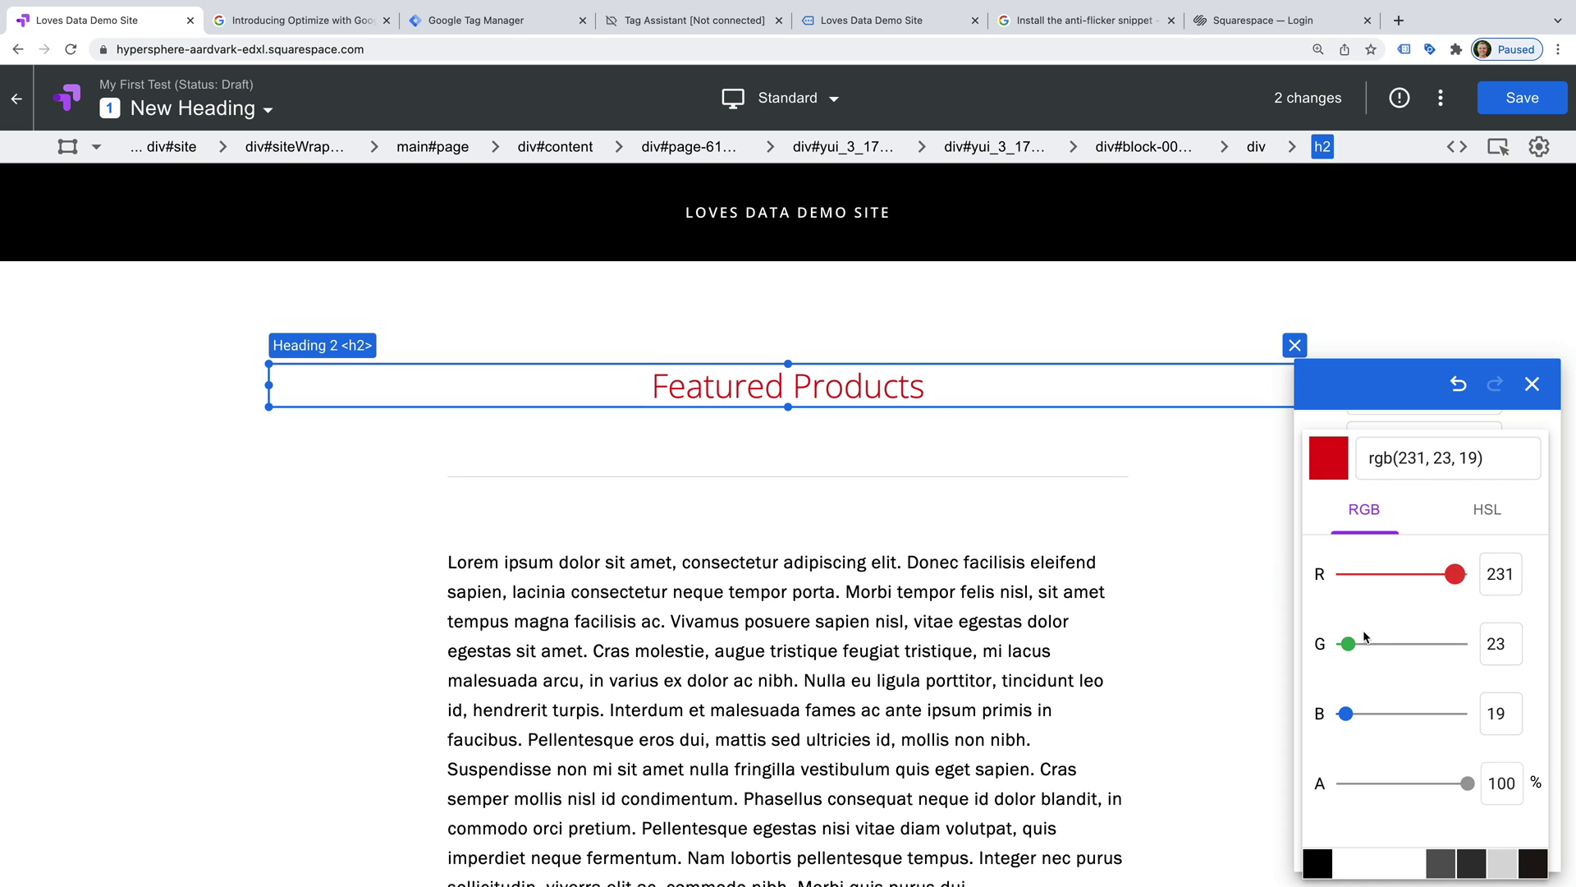
pyautogui.moveTo(1352, 645); pyautogui.dragTo(1405, 645)
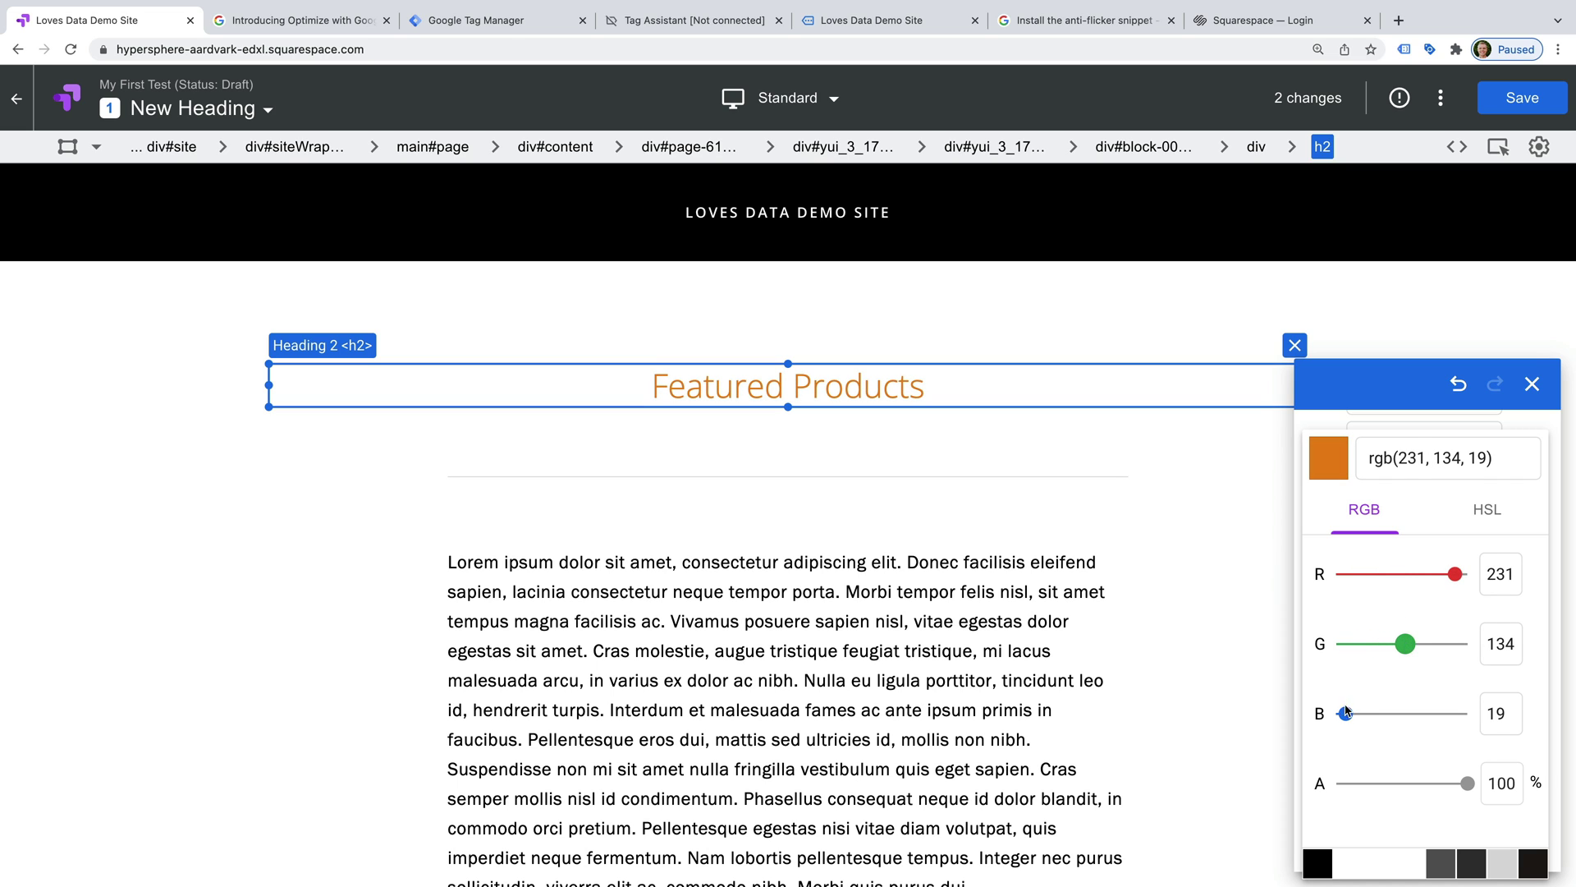
pyautogui.moveTo(1347, 714)
pyautogui.mouseDown()
pyautogui.moveTo(1420, 716)
pyautogui.moveTo(1354, 716)
pyautogui.mouseUp()
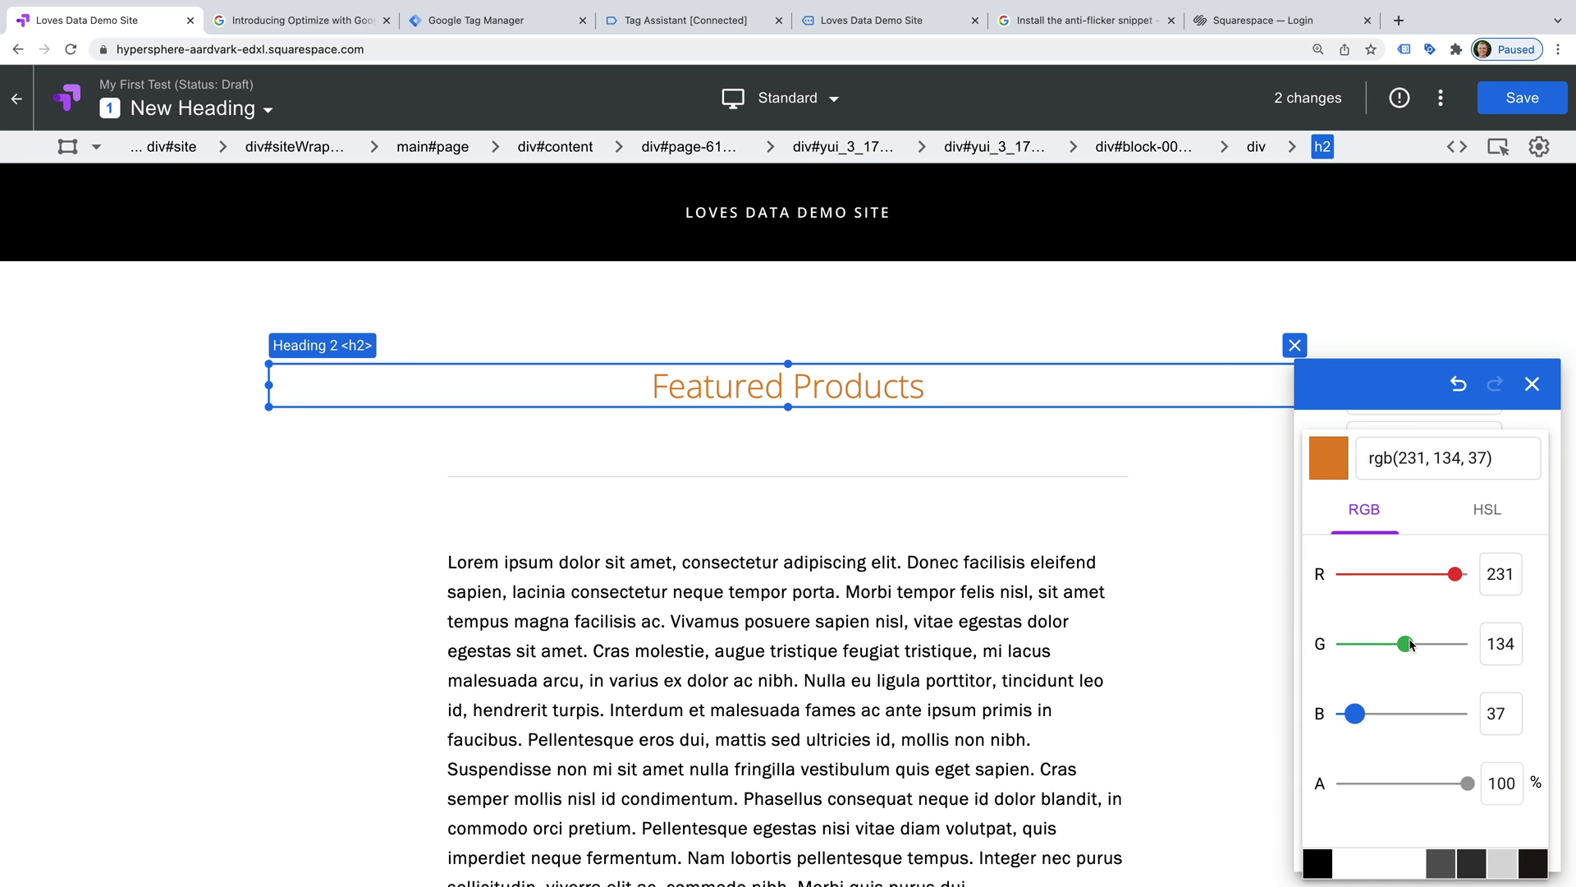
pyautogui.click(1249, 469)
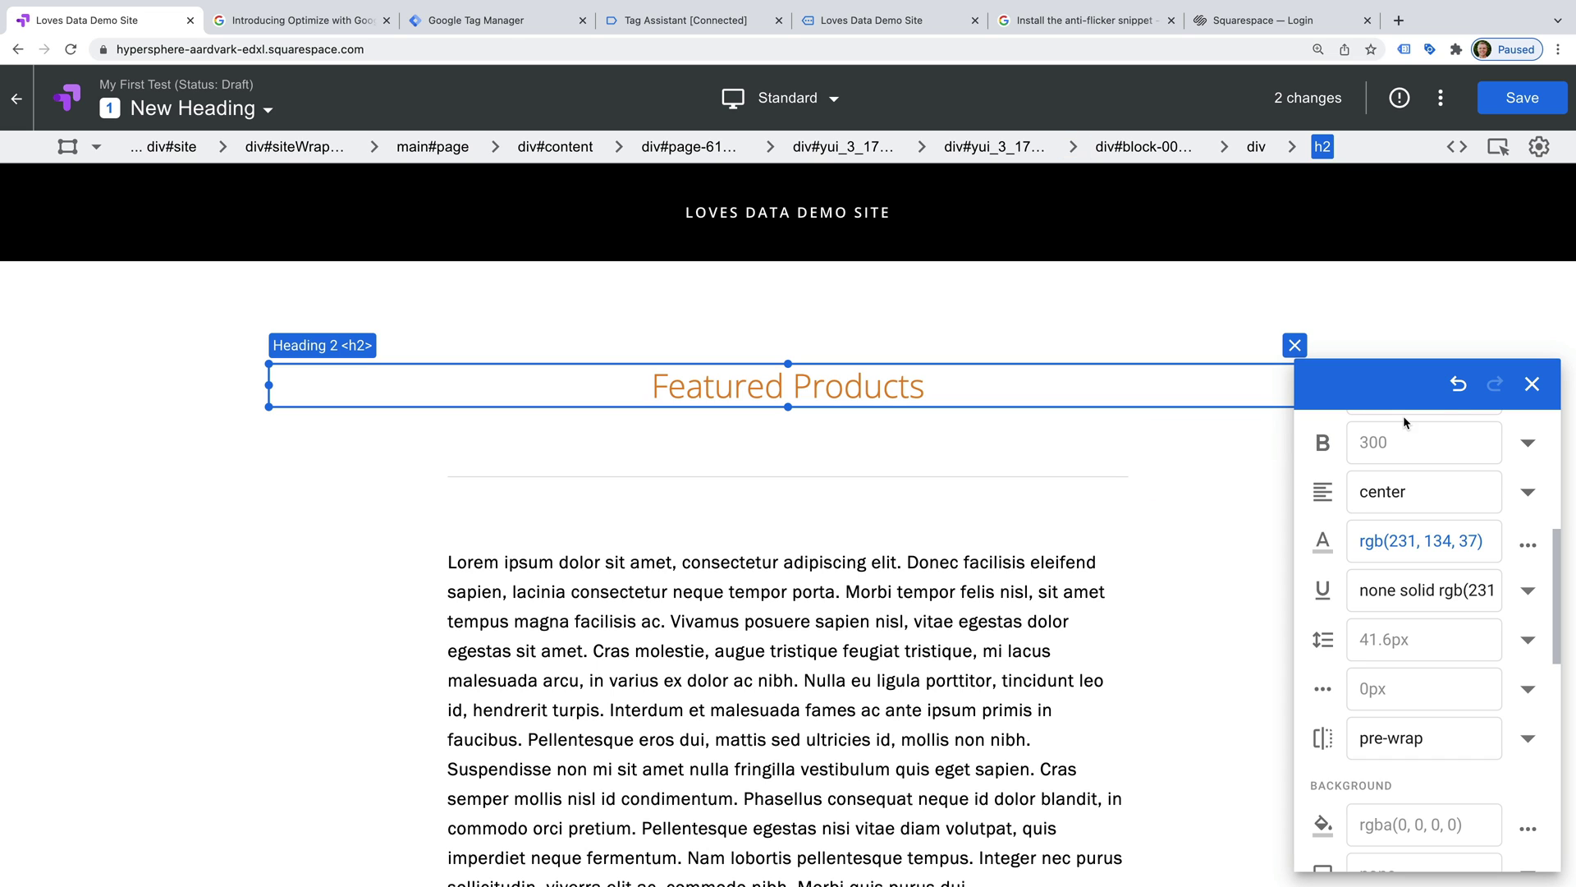
pyautogui.click(1532, 384)
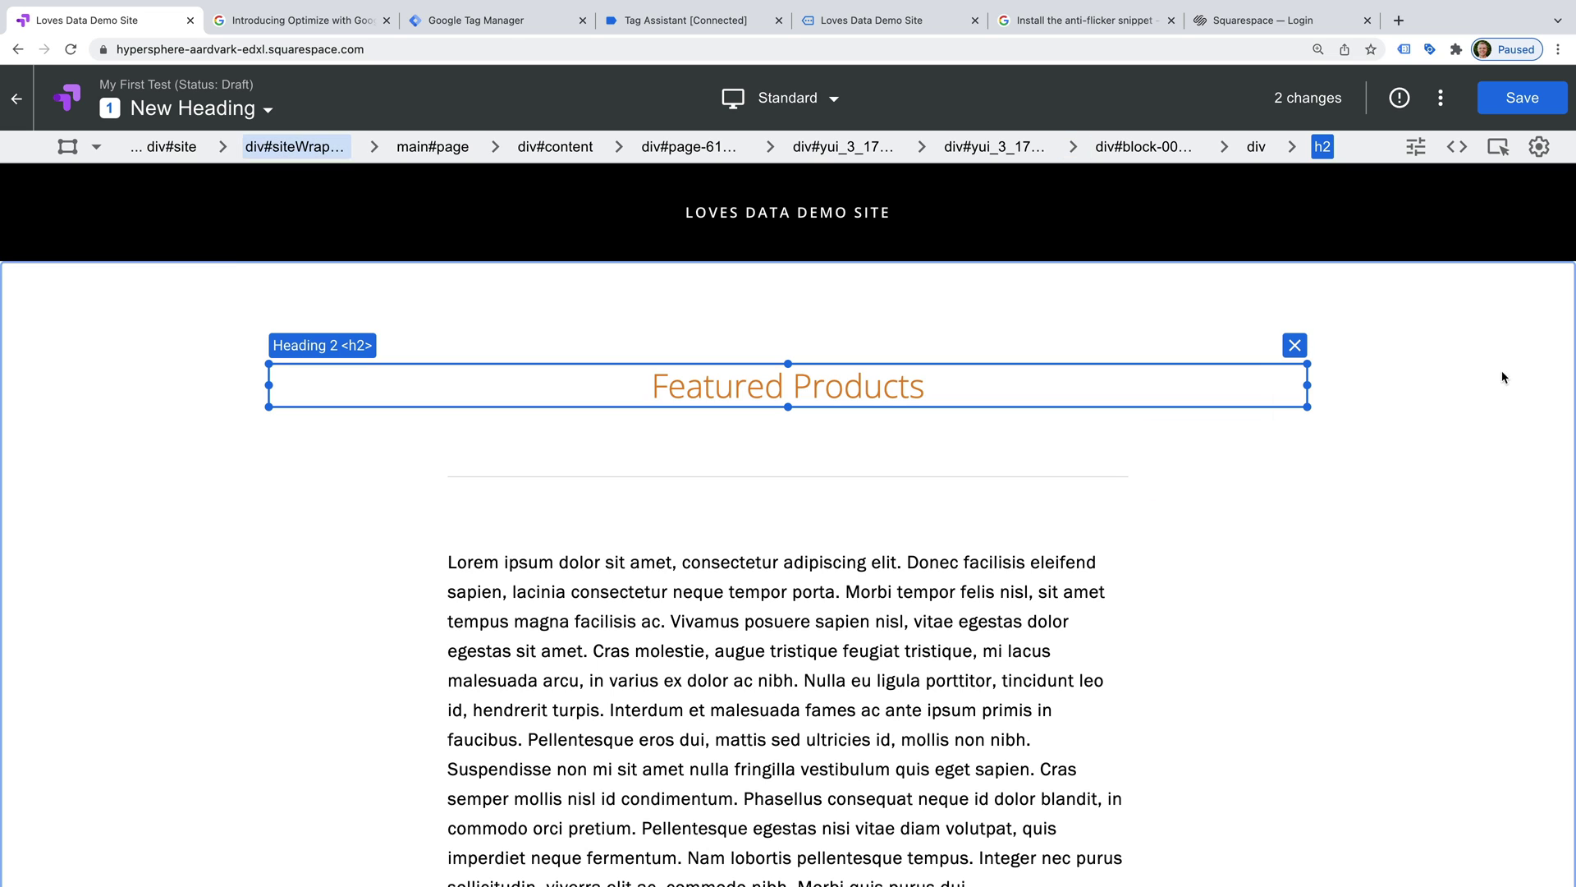
pyautogui.click(809, 105)
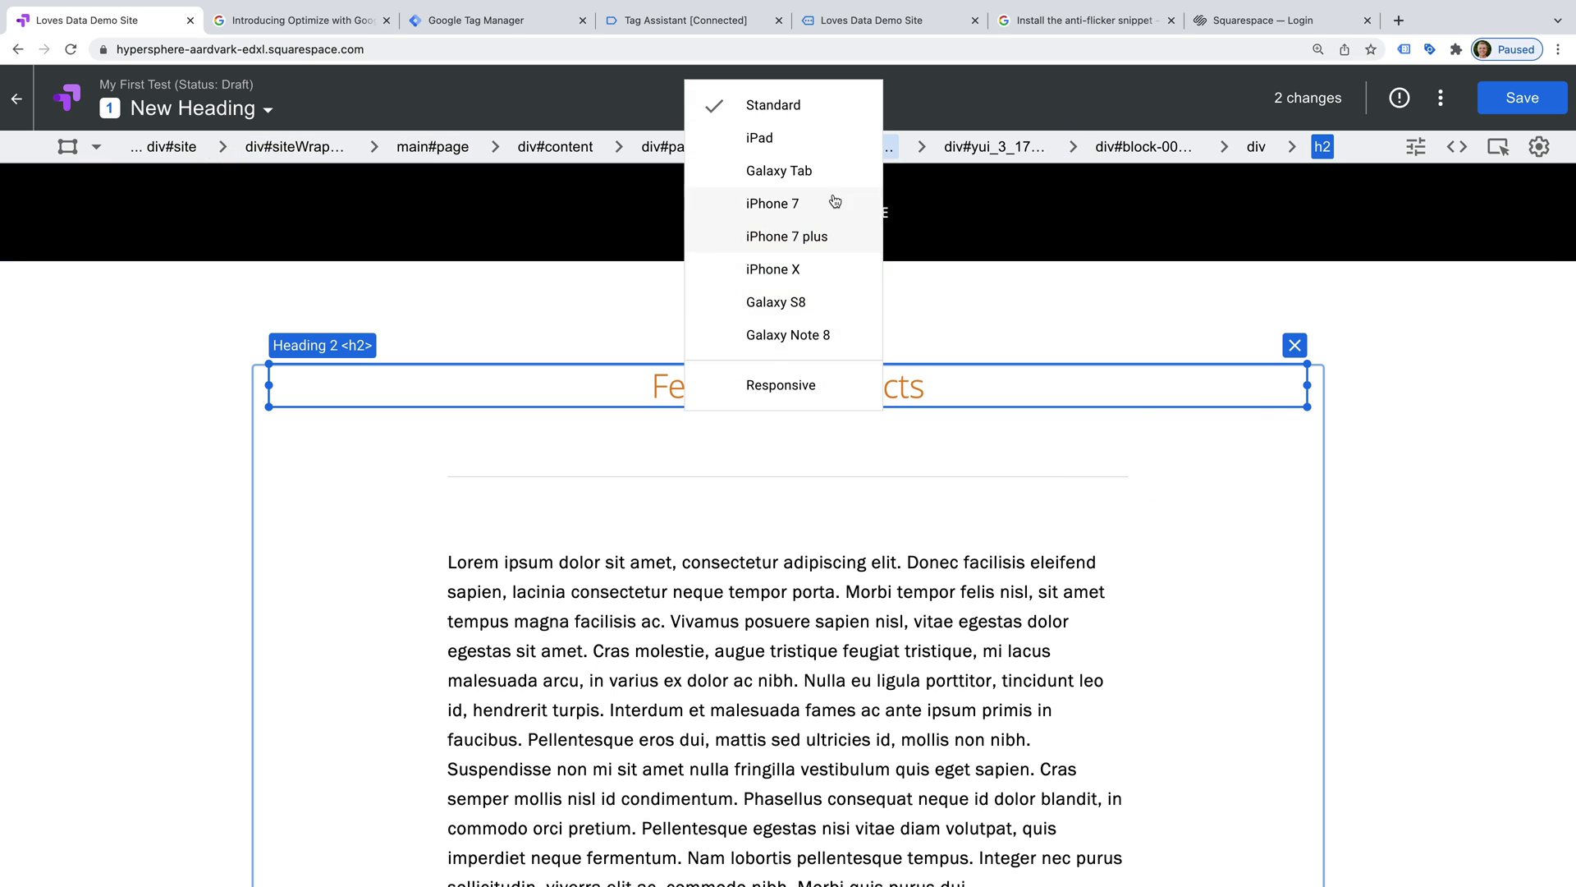
# Save the variant's two changes and scroll the Details page to Measurement and objectives.
pyautogui.click(1522, 99)
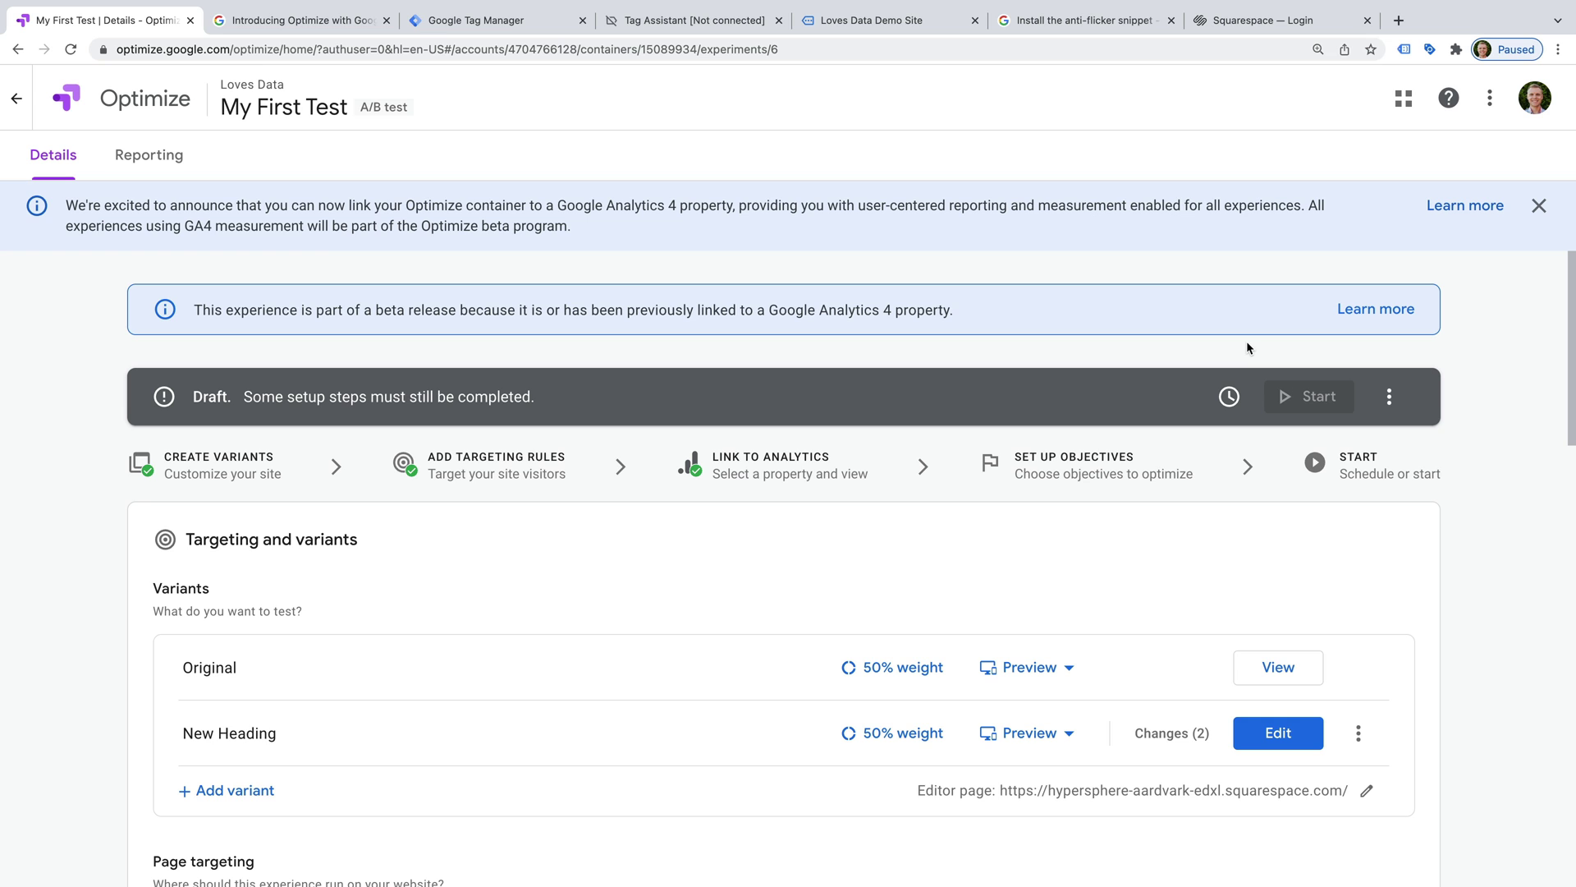
pyautogui.scroll(-10, 1247, 342)
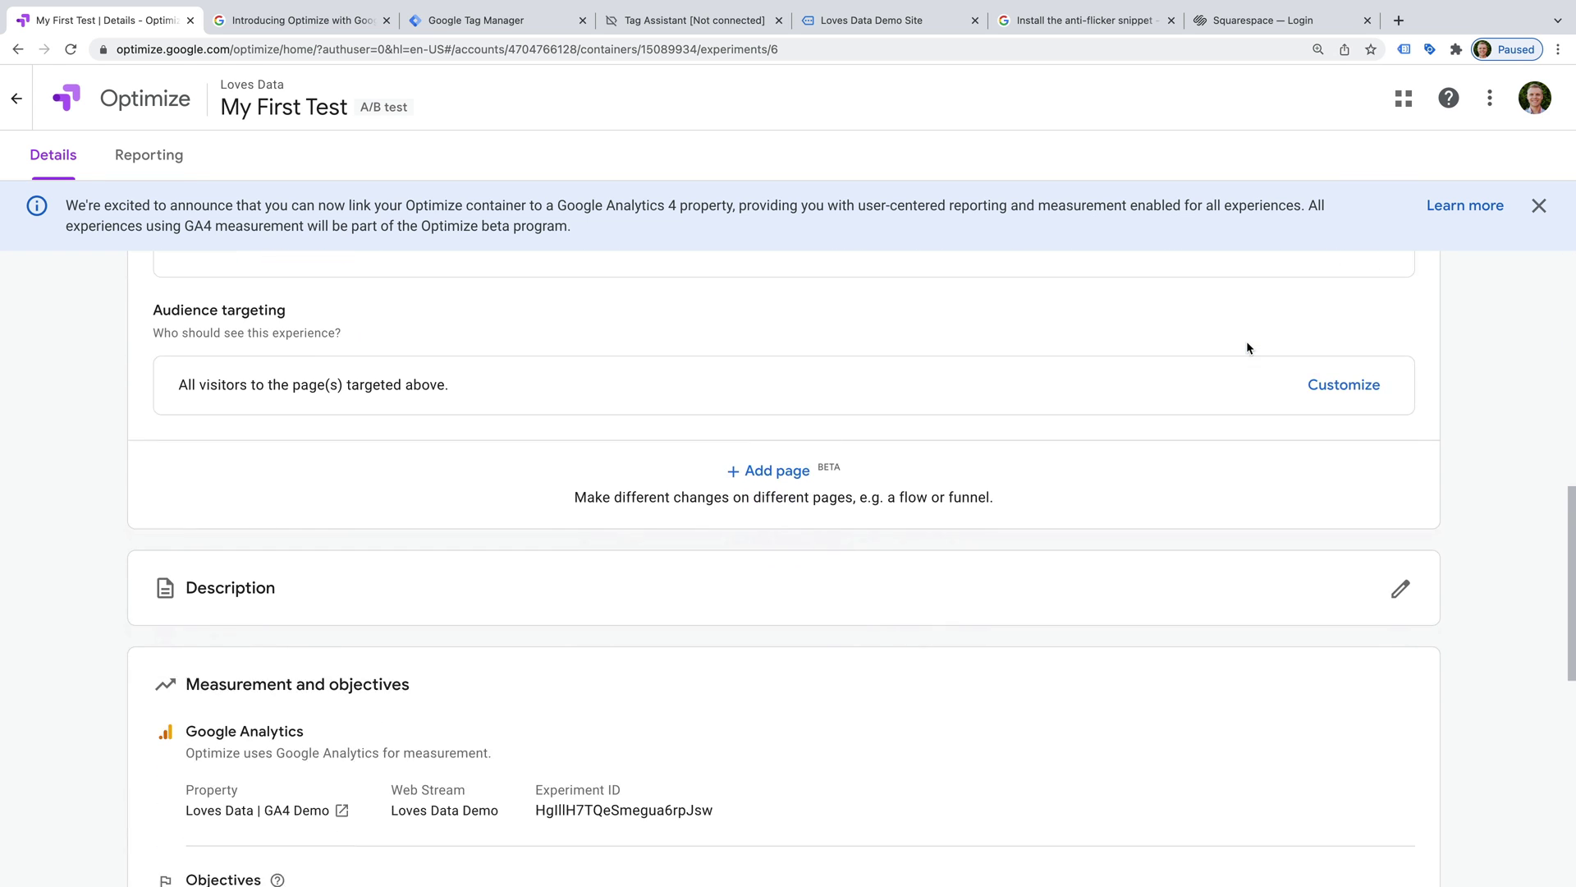
pyautogui.scroll(-4, 1247, 348)
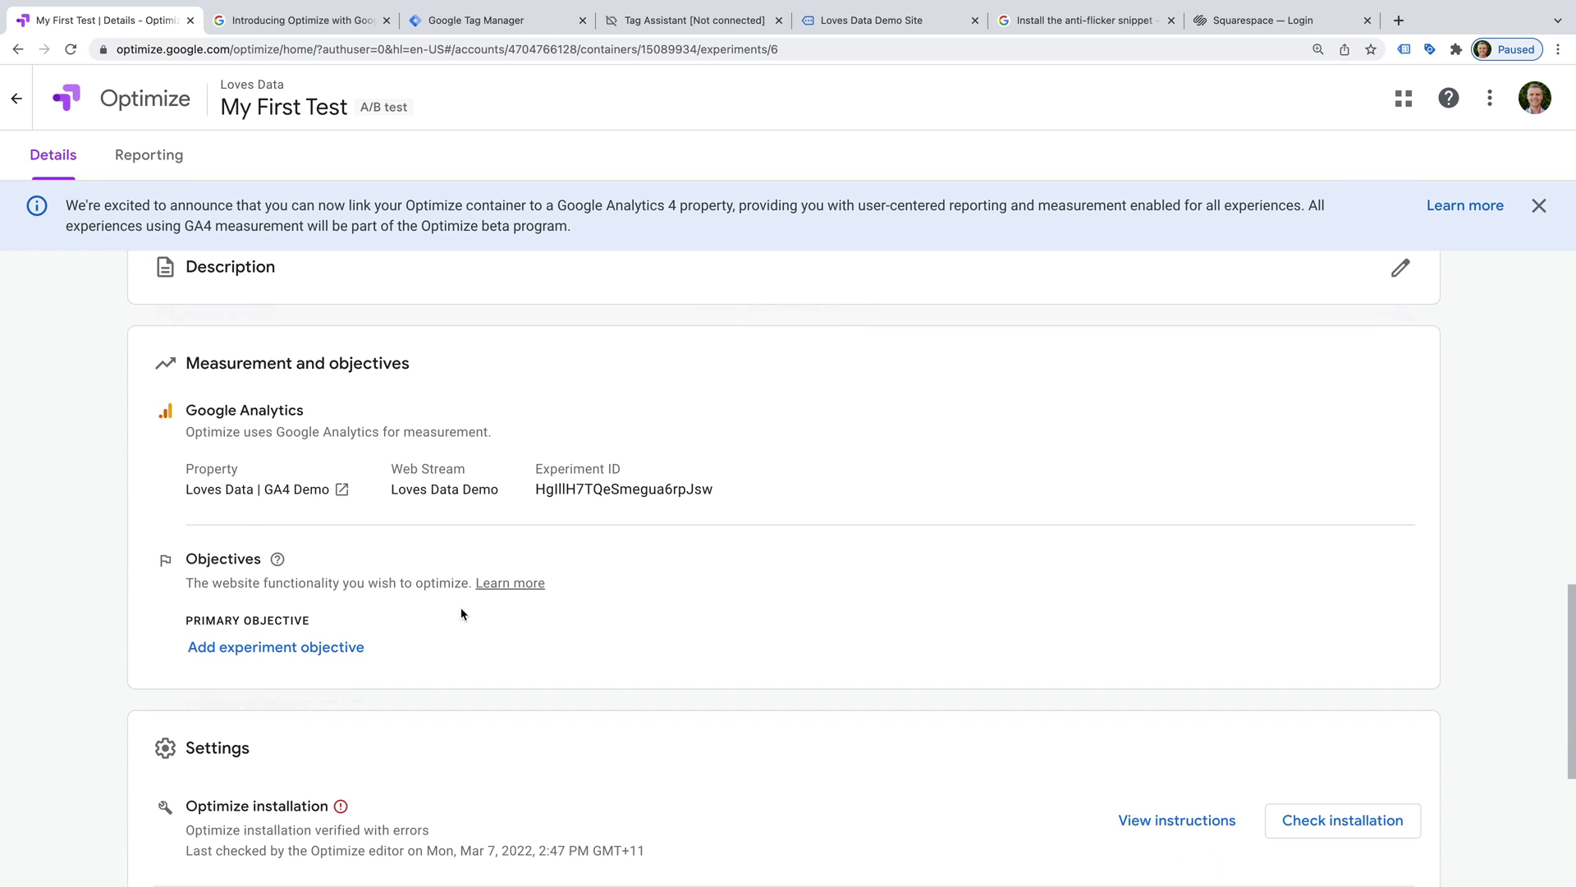
# Add Maximize generate_lead as the experiment's primary objective.
pyautogui.click(254, 652)
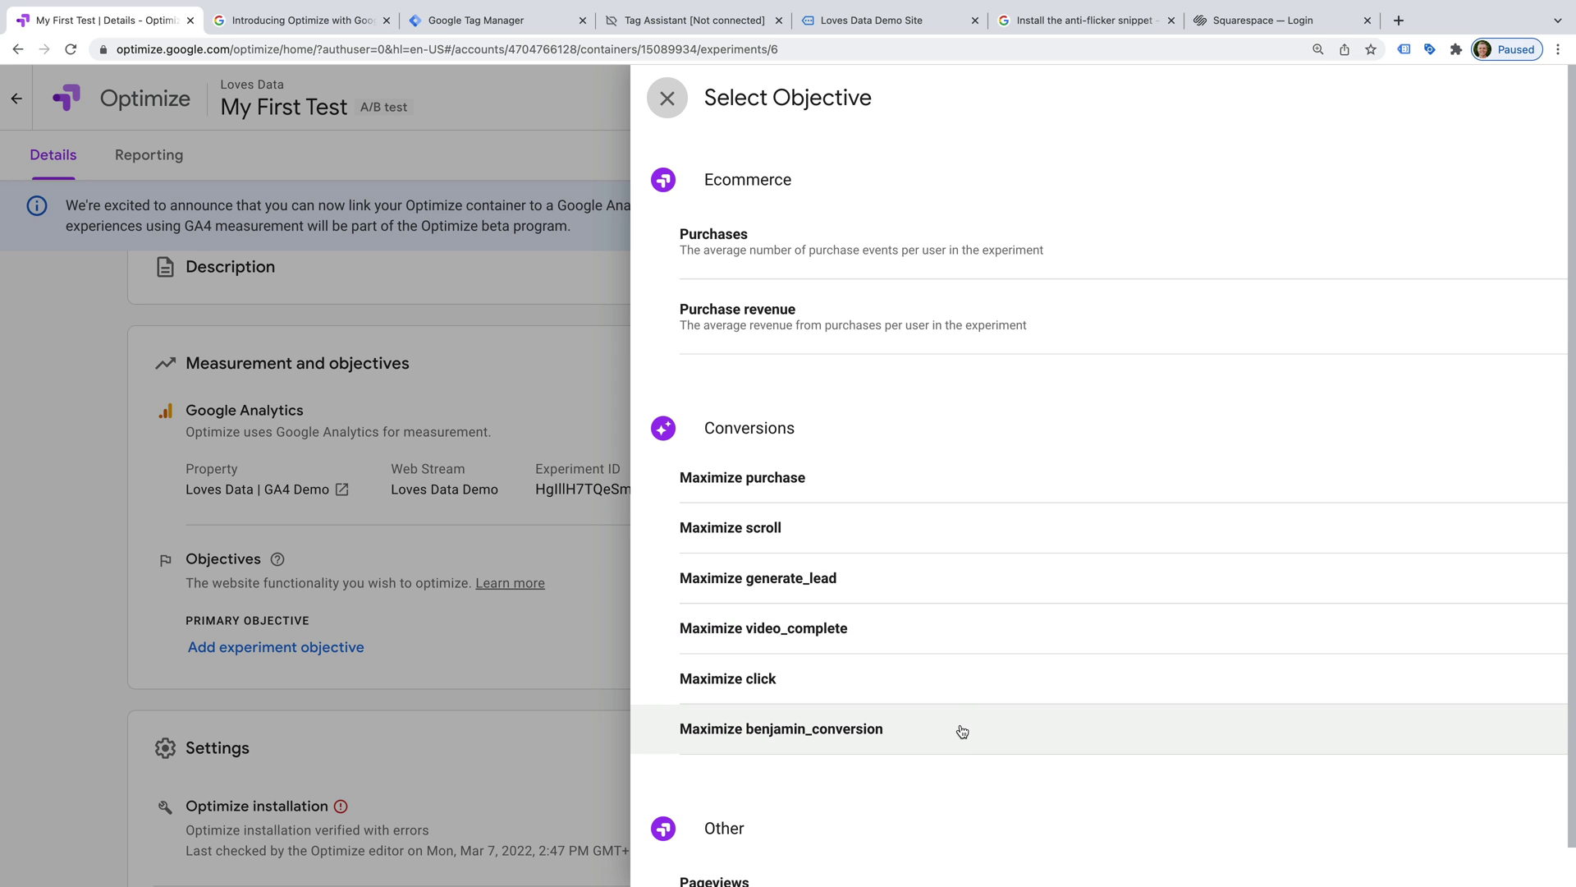
pyautogui.click(868, 582)
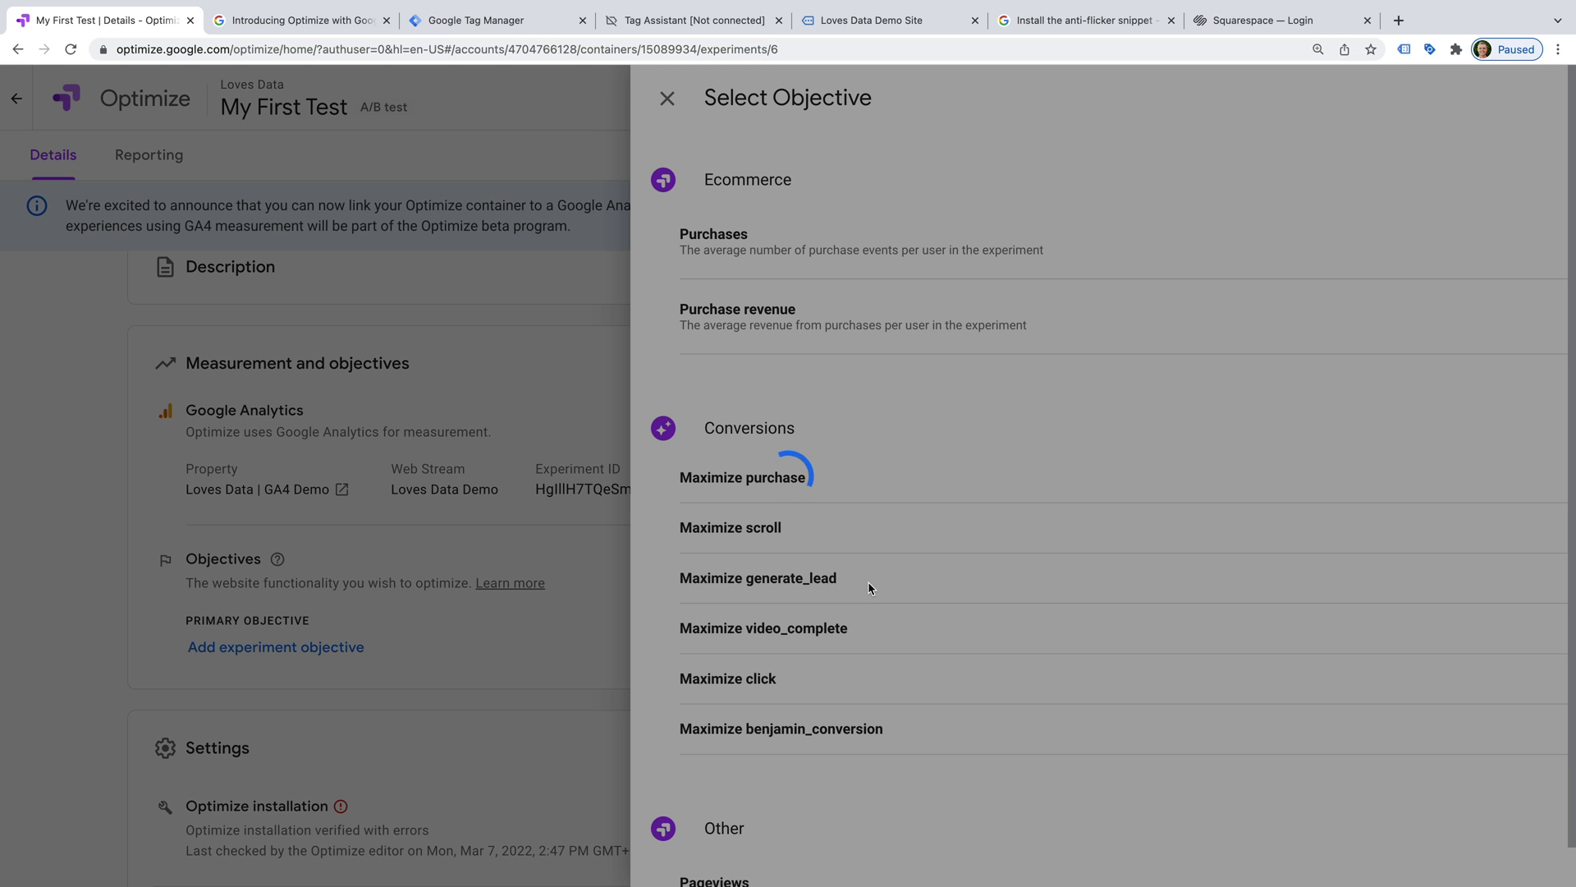
pyautogui.scroll(-1, 642, 652)
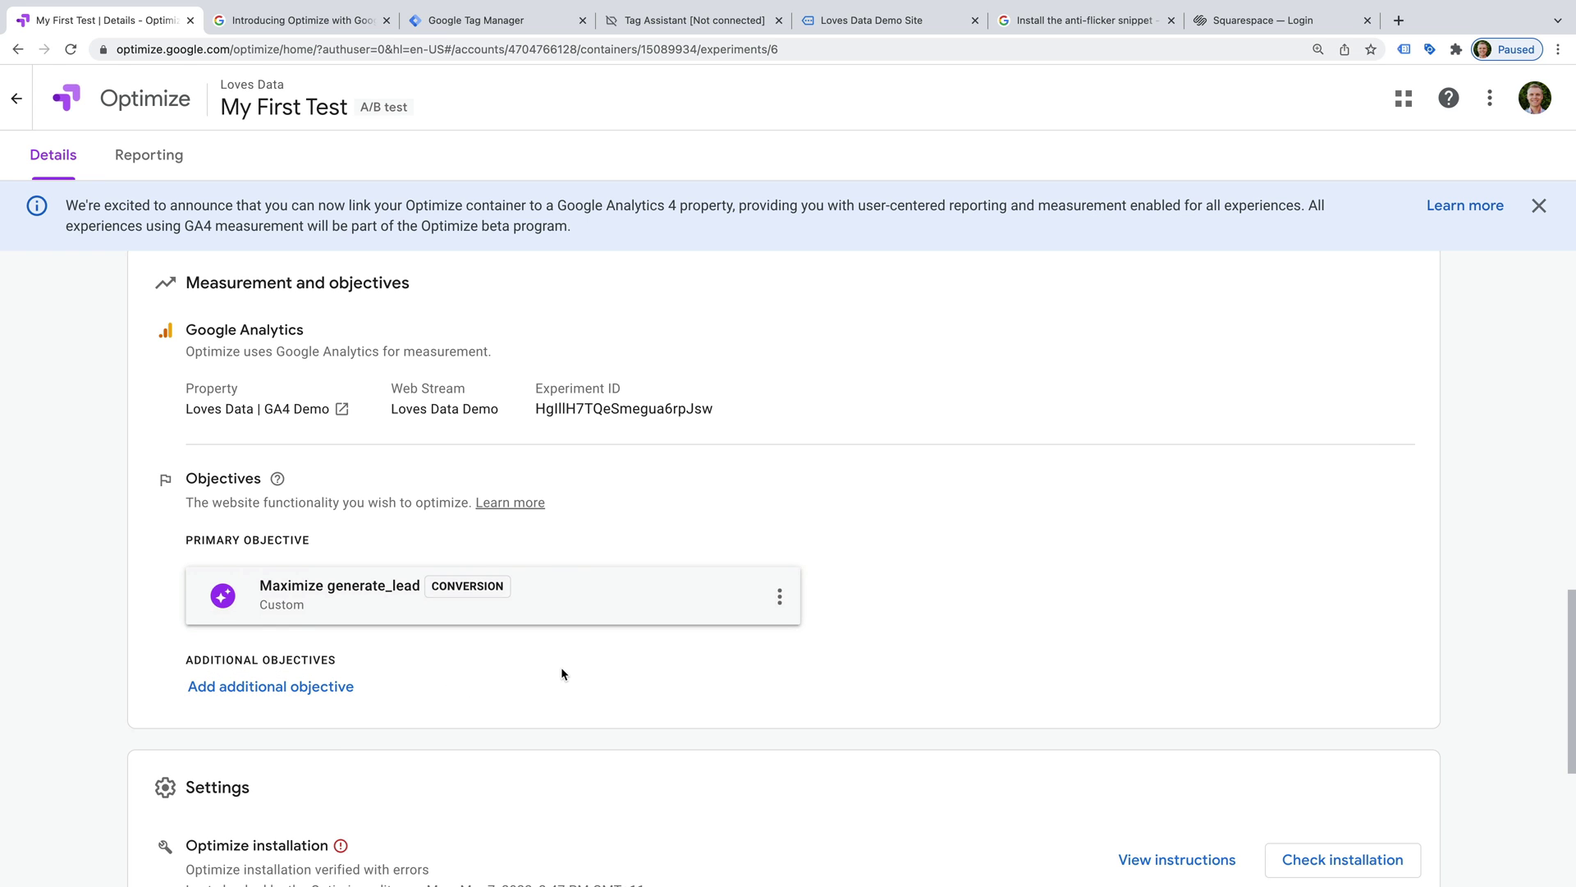
pyautogui.scroll(15, 588, 661)
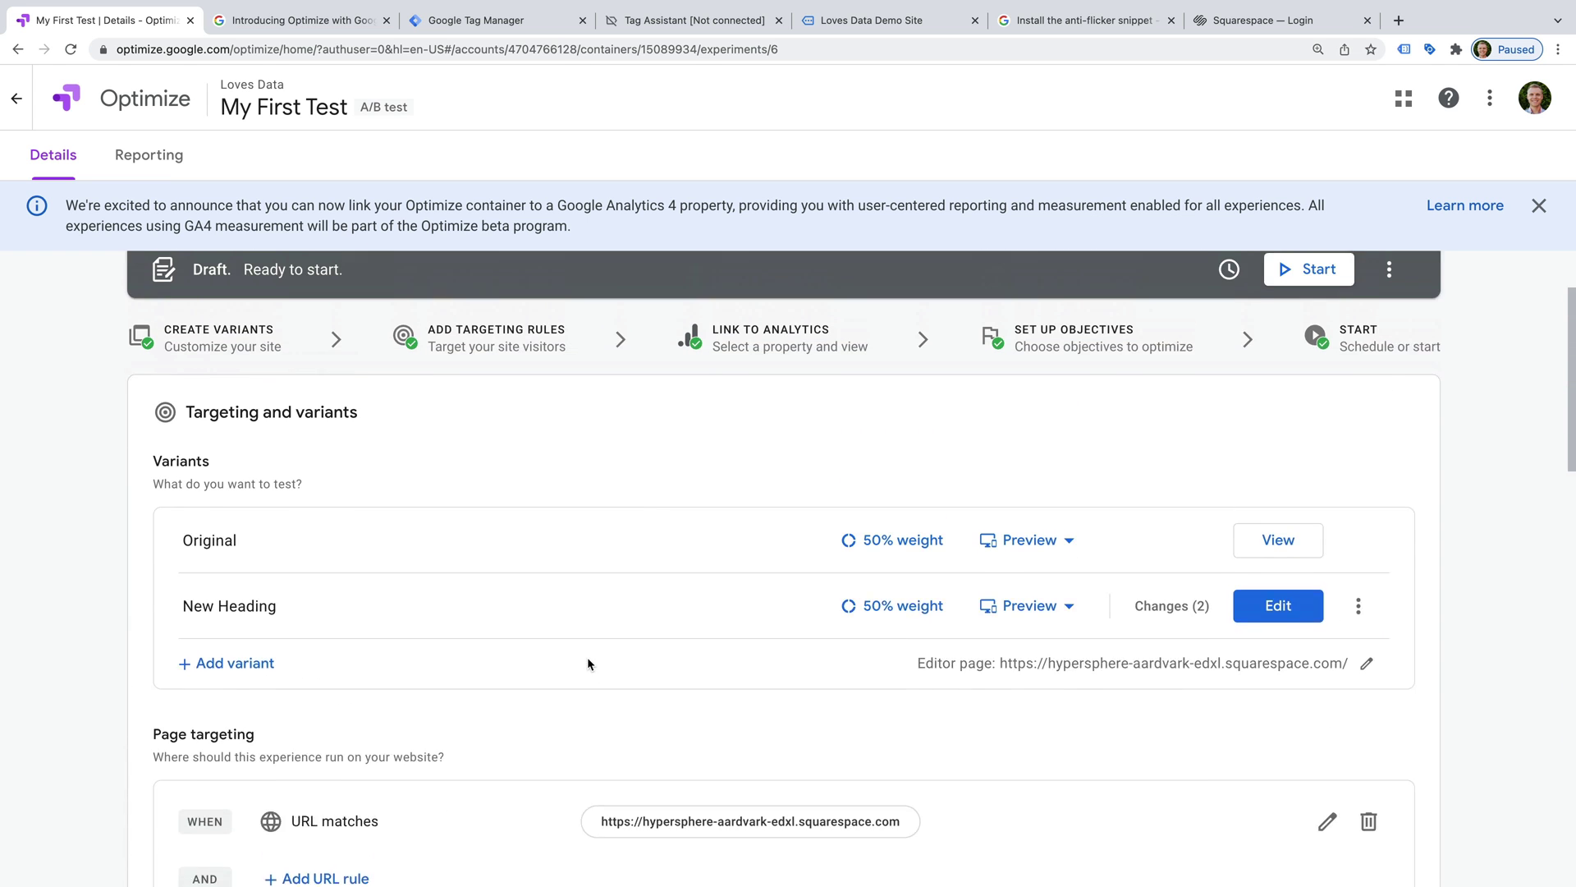